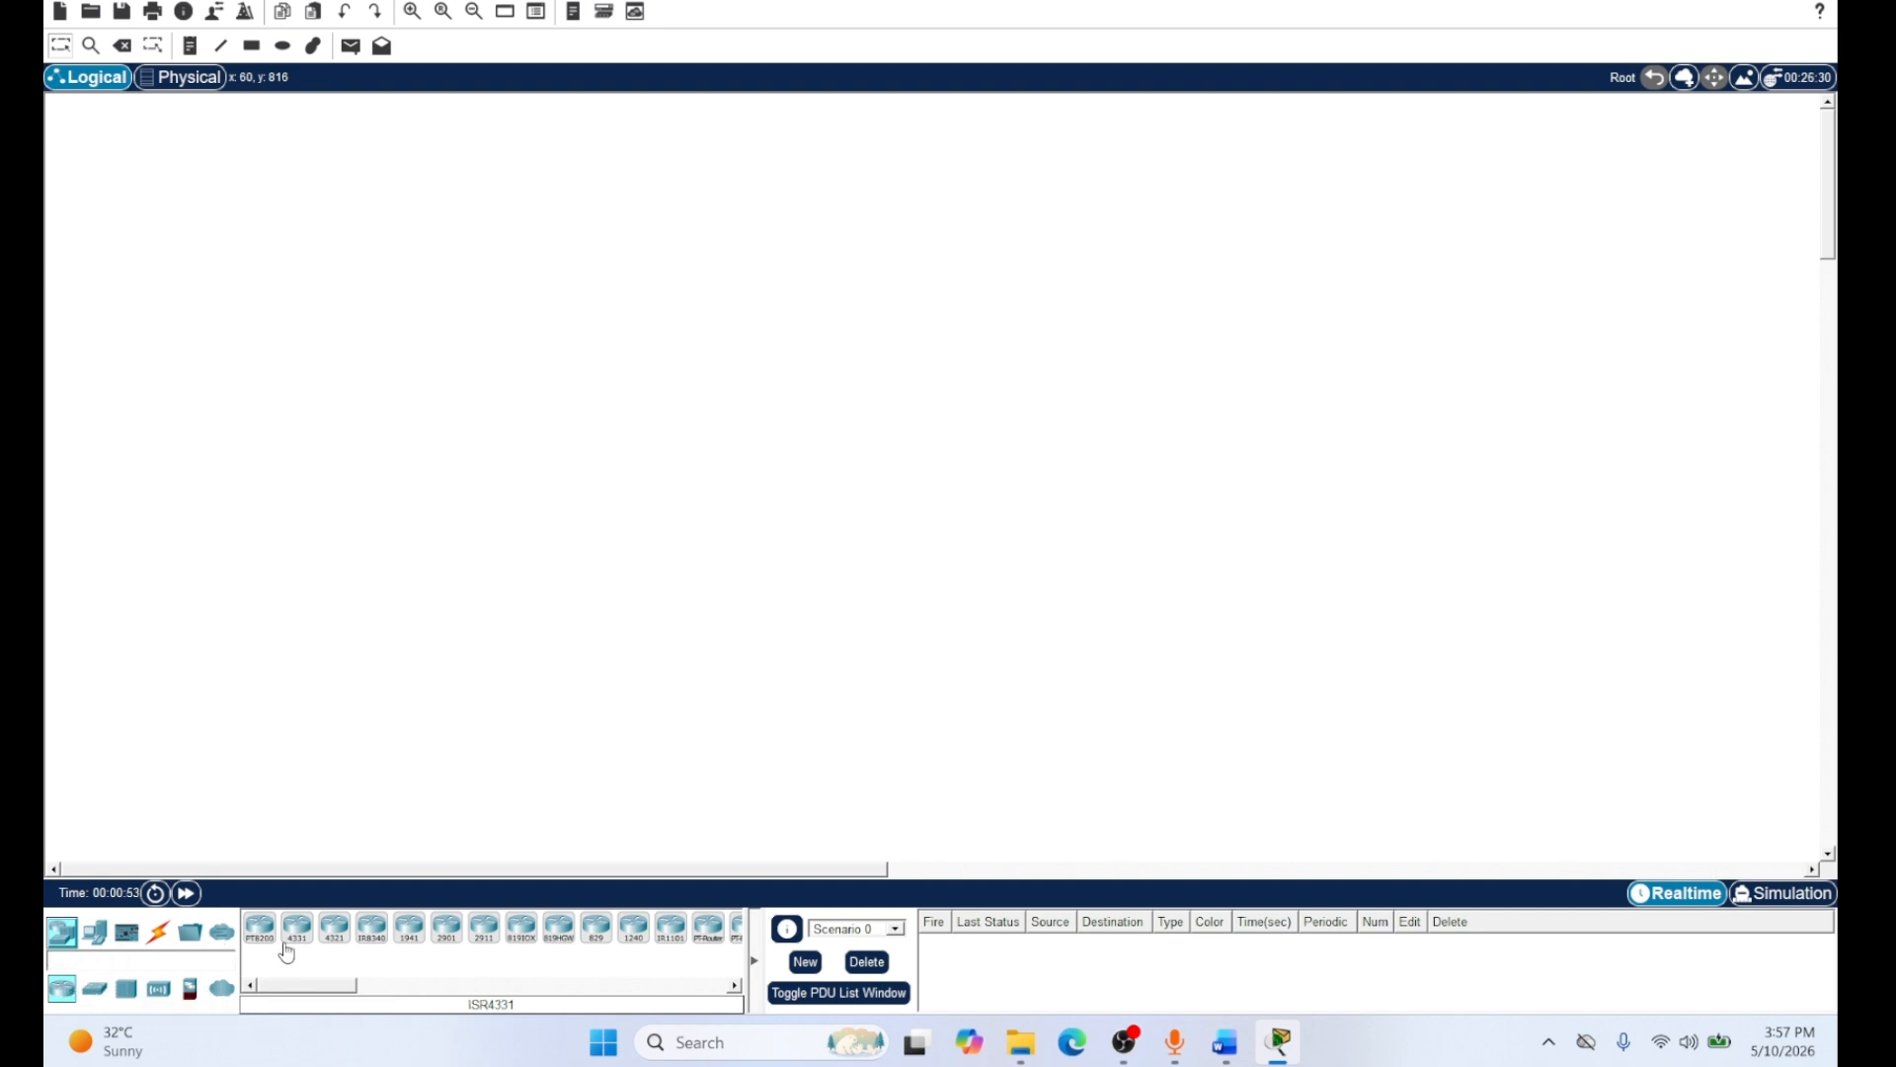
# Look through the available switch models, connection cable types and end devices
pyautogui.click(96, 990)
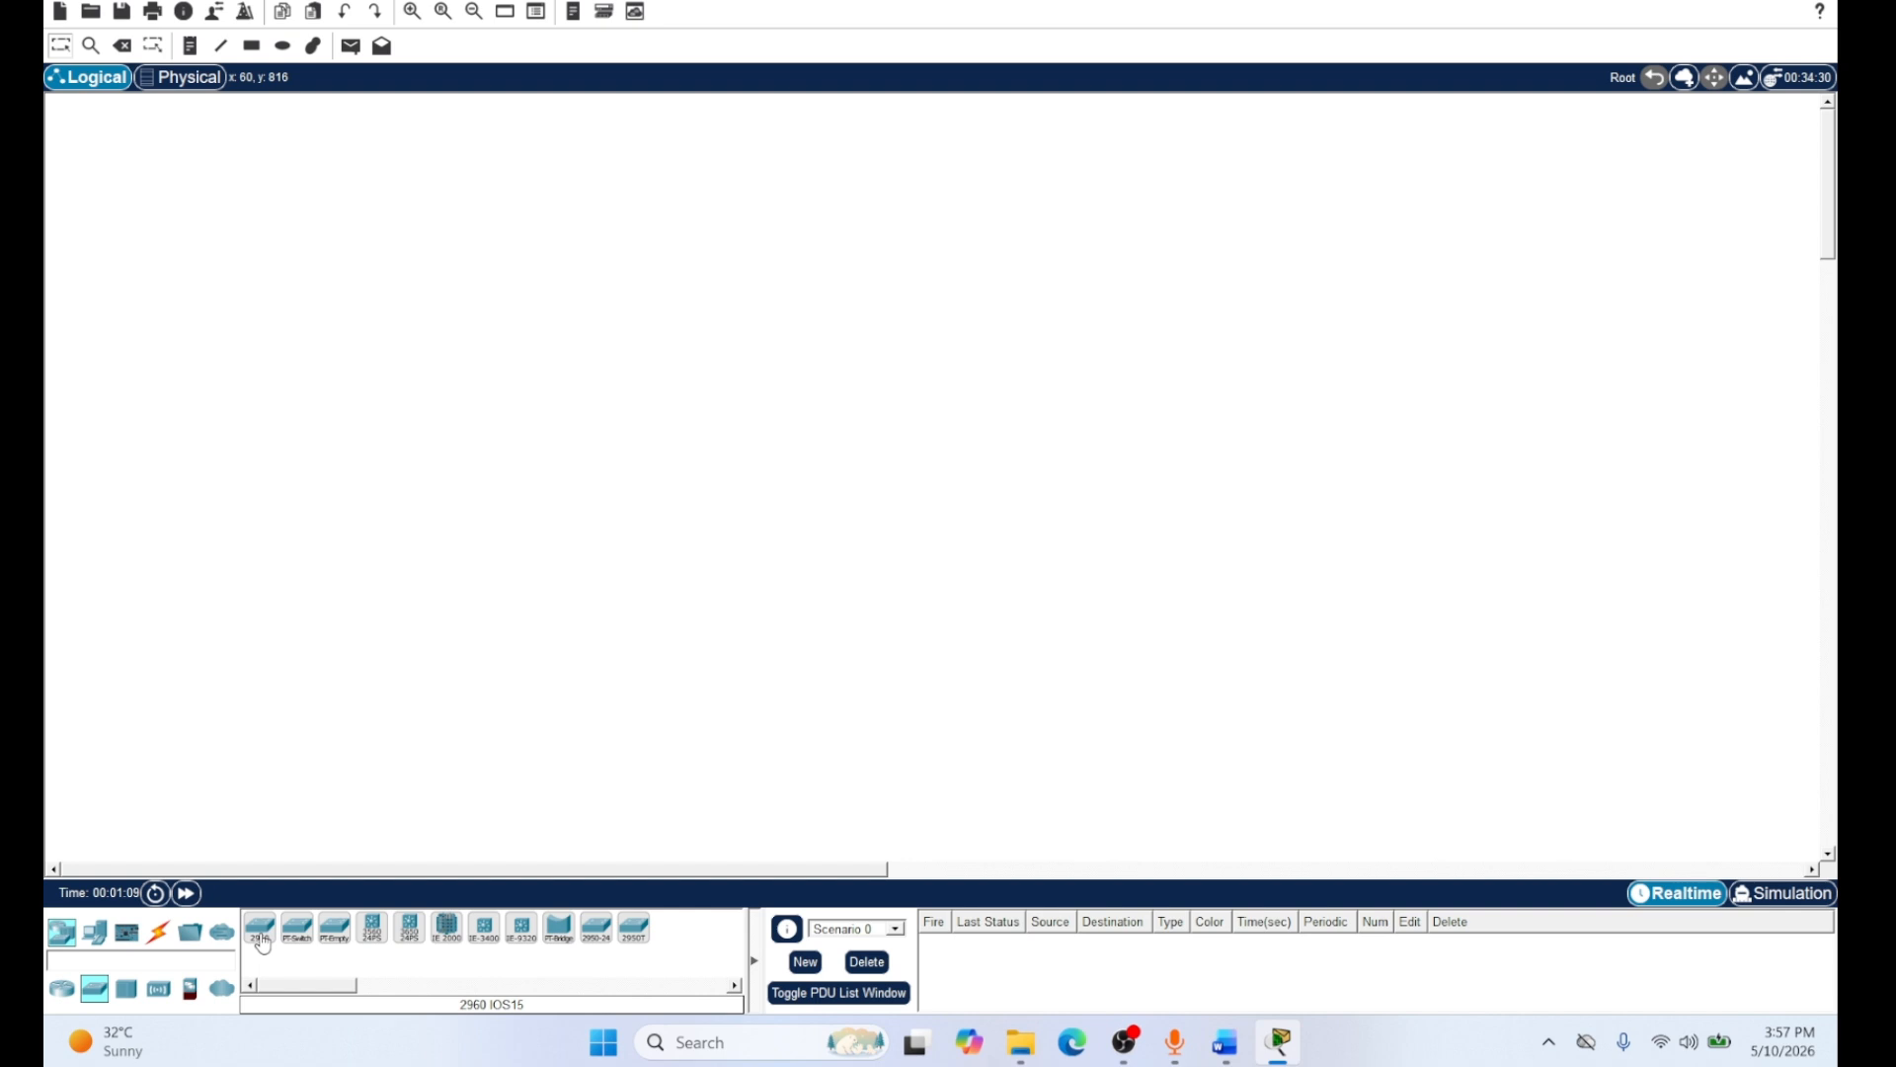
pyautogui.click(160, 944)
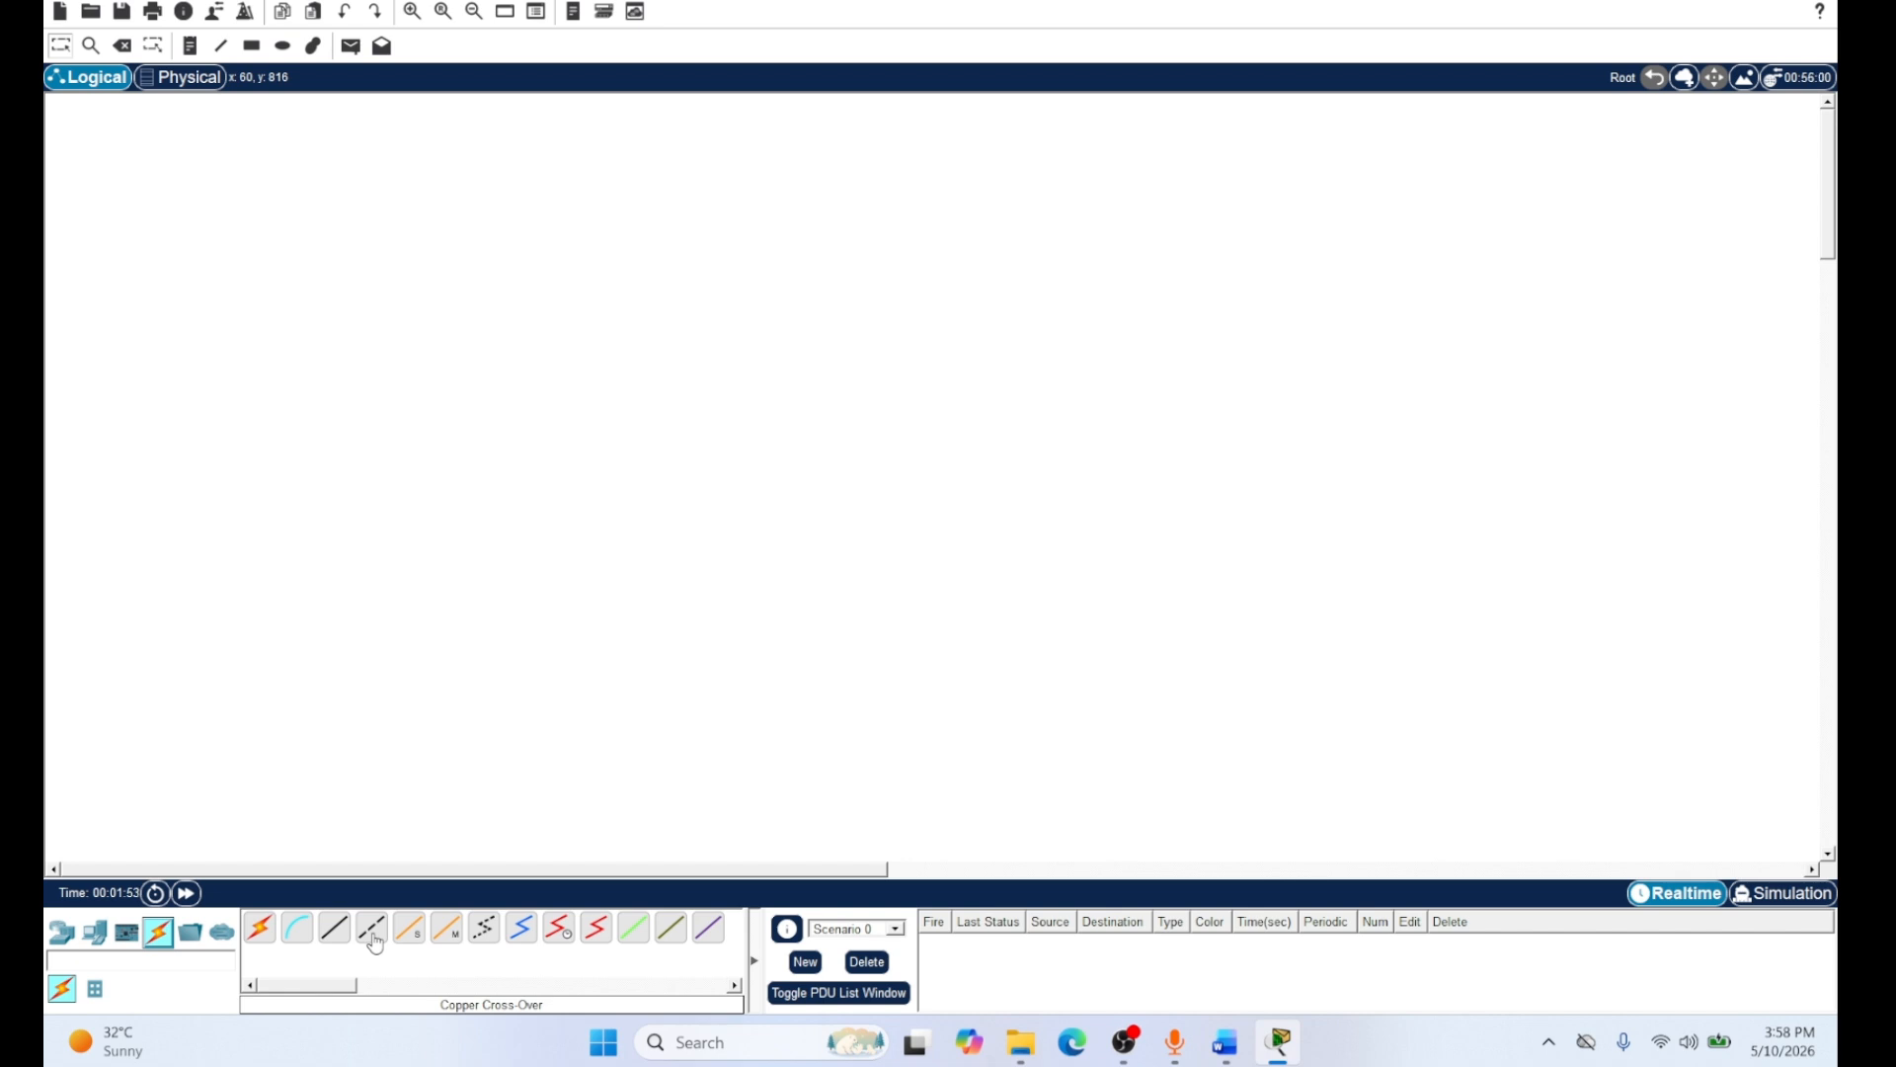
pyautogui.click(96, 937)
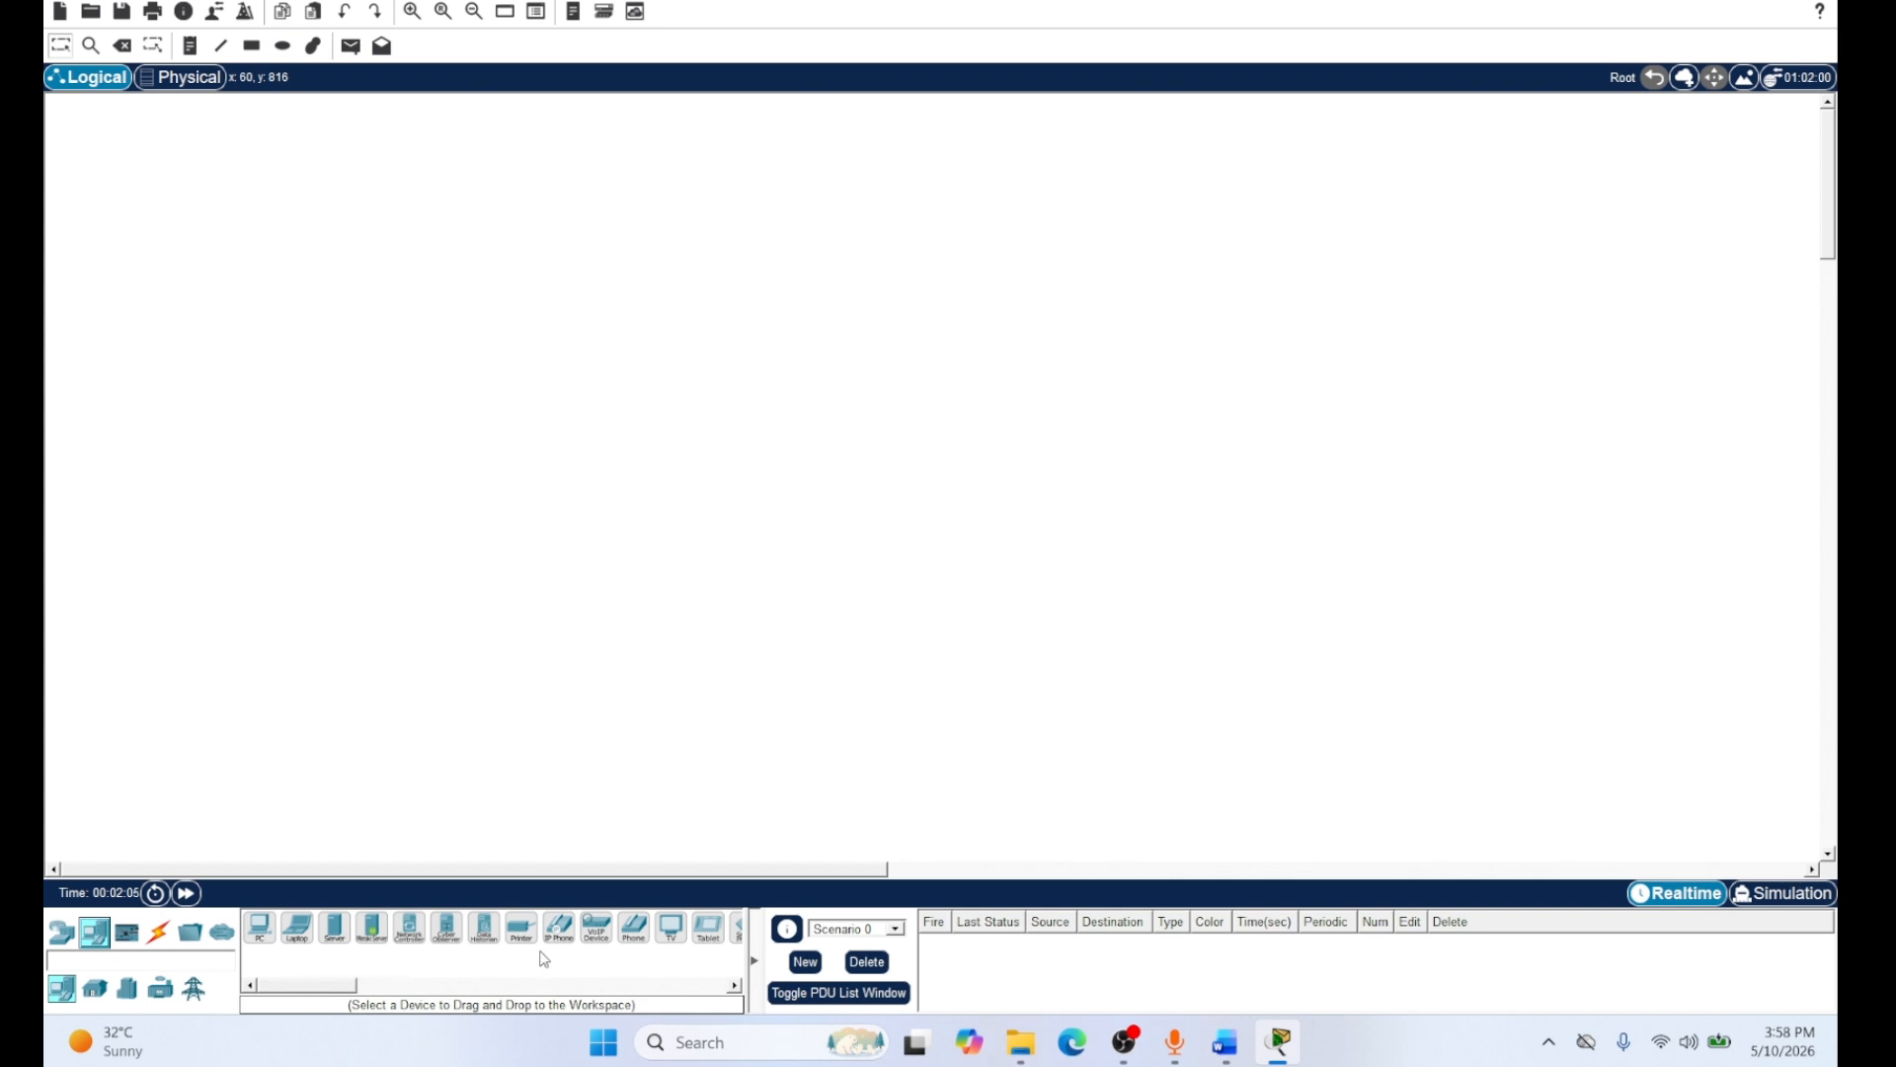
pyautogui.click(736, 986)
pyautogui.click(736, 986)
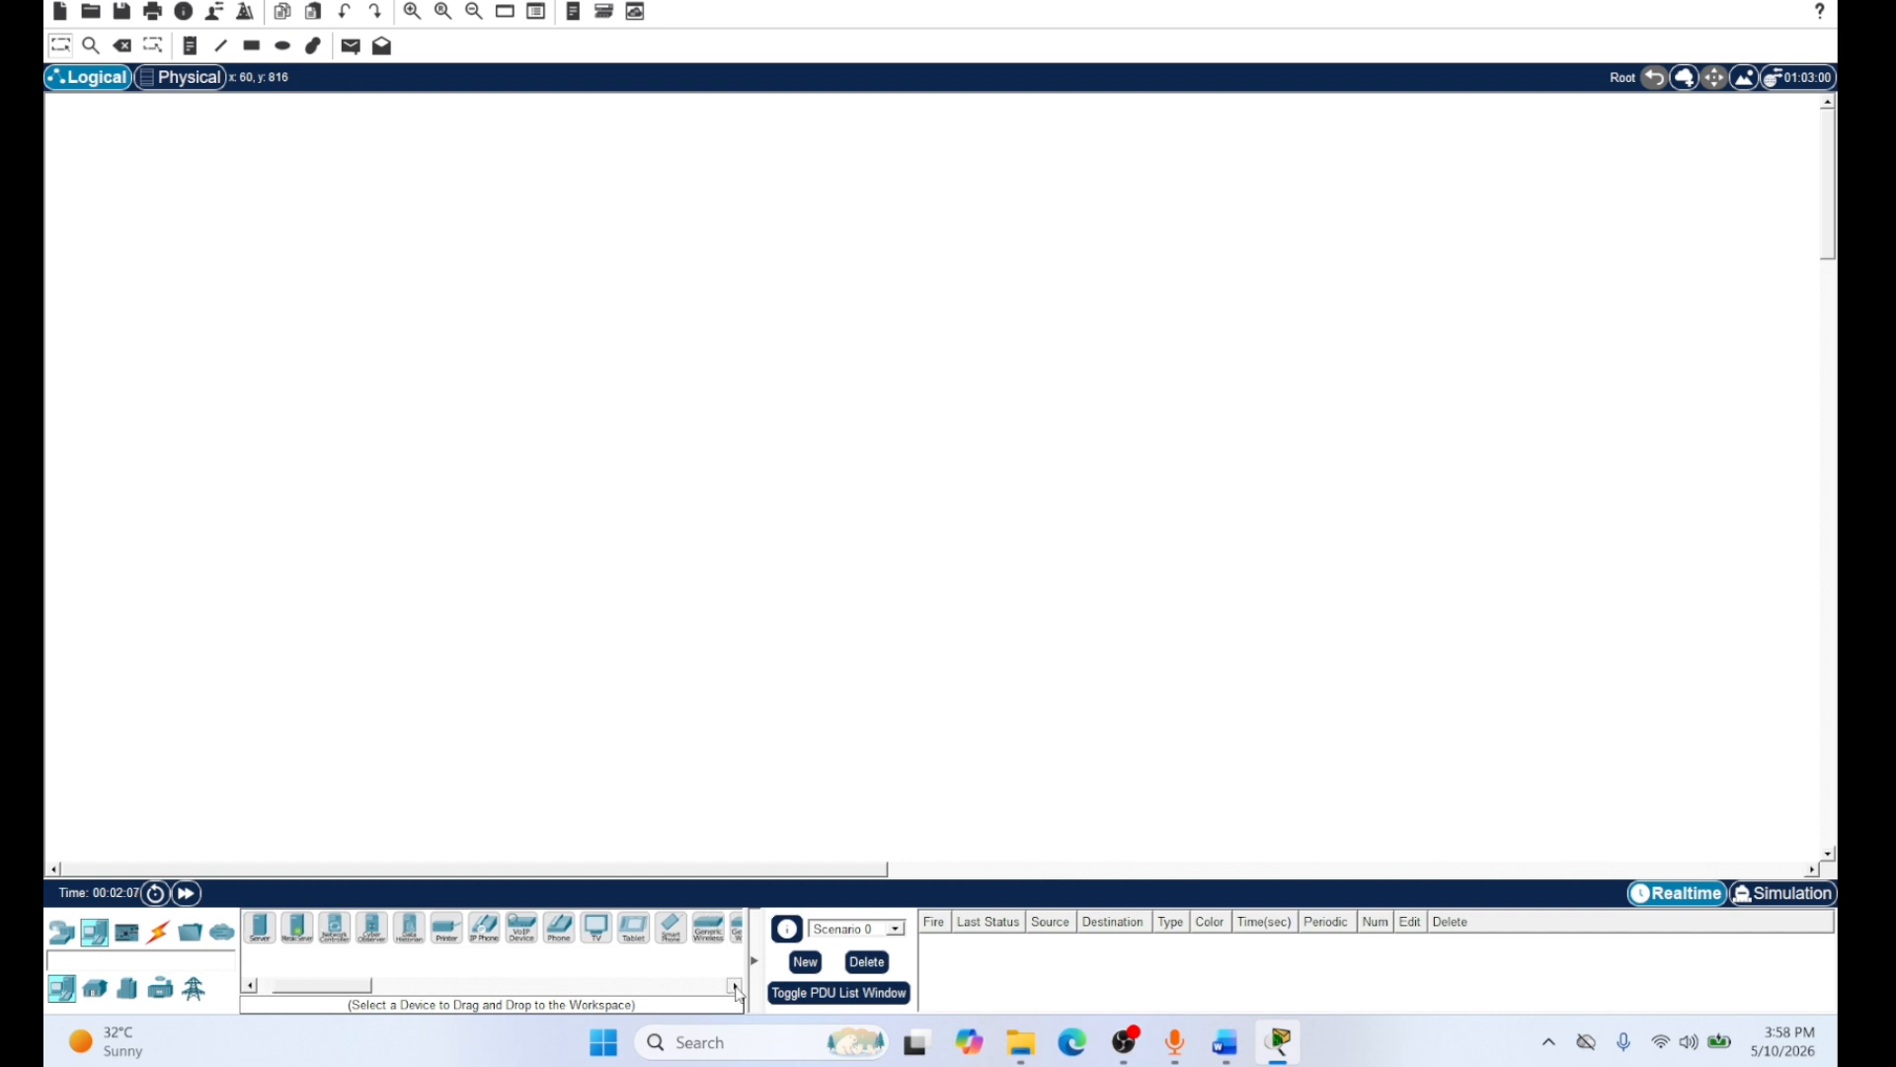
pyautogui.moveTo(336, 987); pyautogui.dragTo(275, 981)
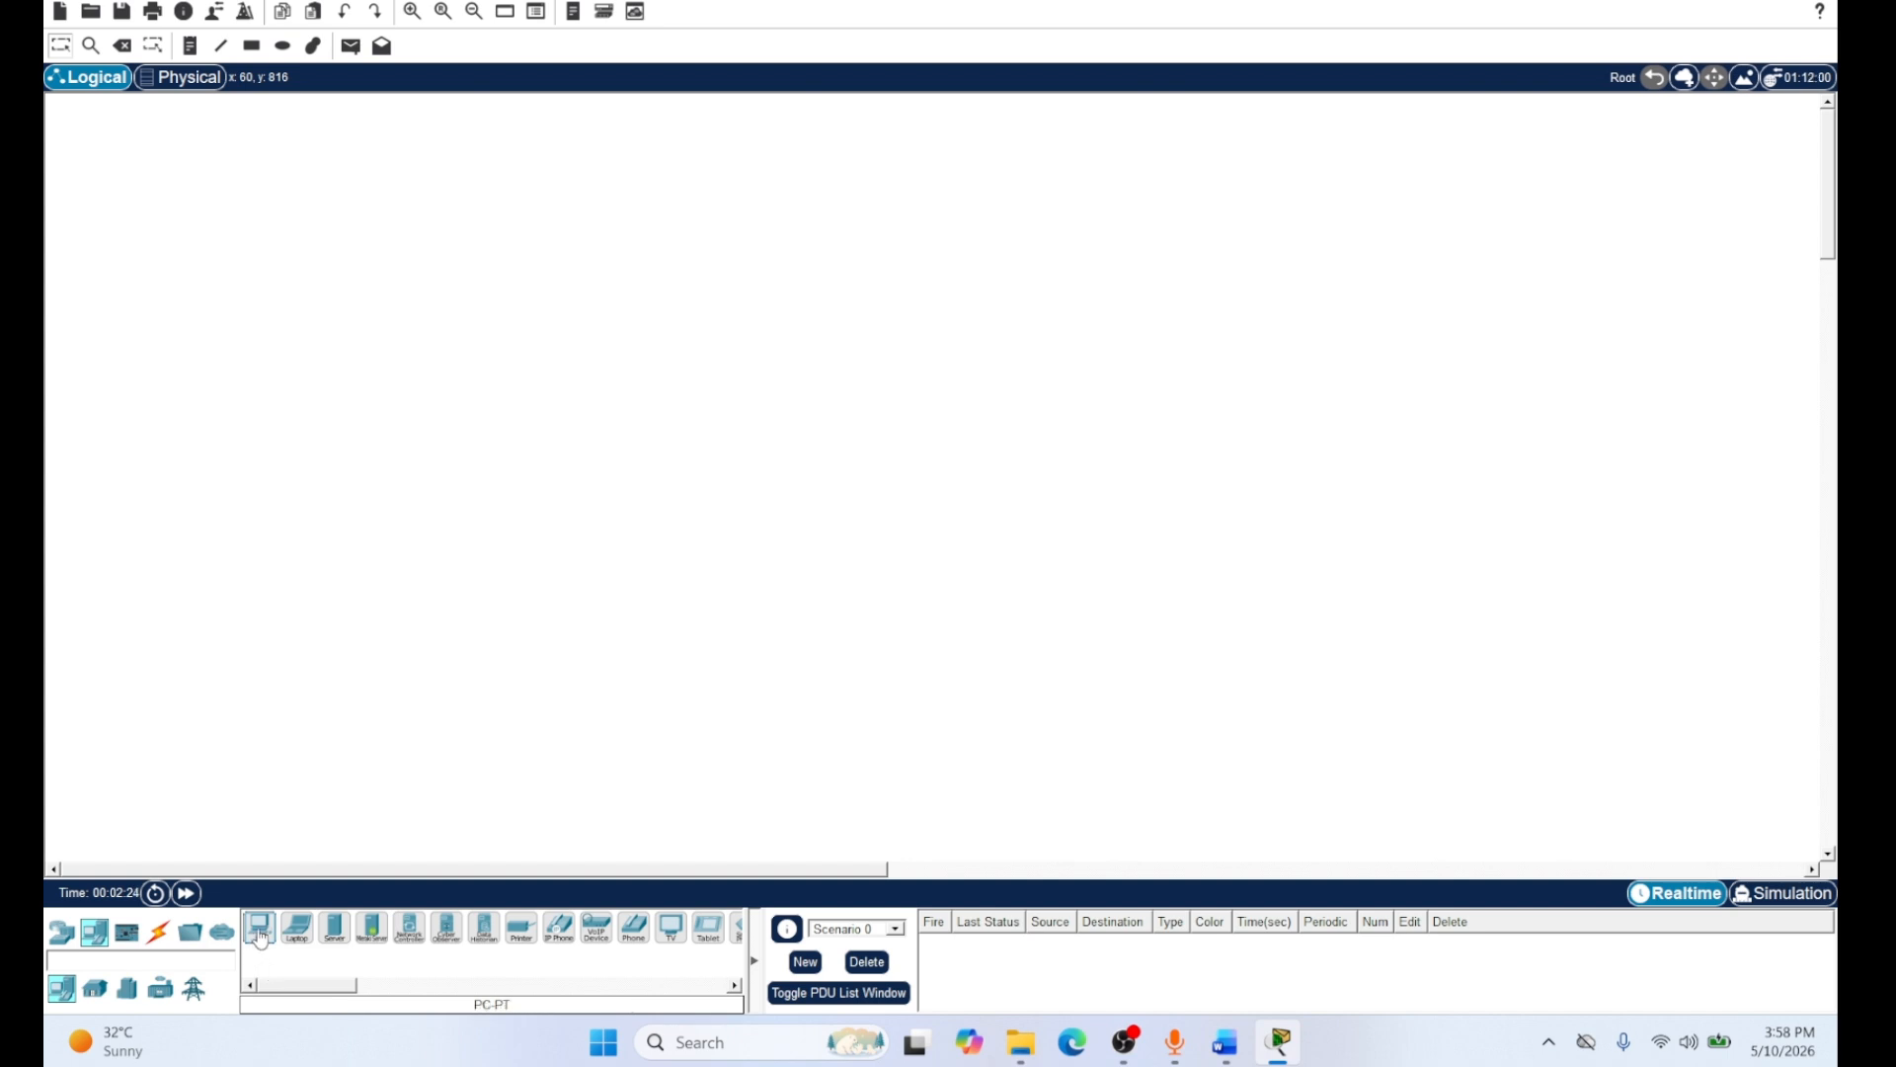
# Place two PC-PT computers side by side in the middle of the logical workspace
pyautogui.click(260, 933)
pyautogui.click(586, 486)
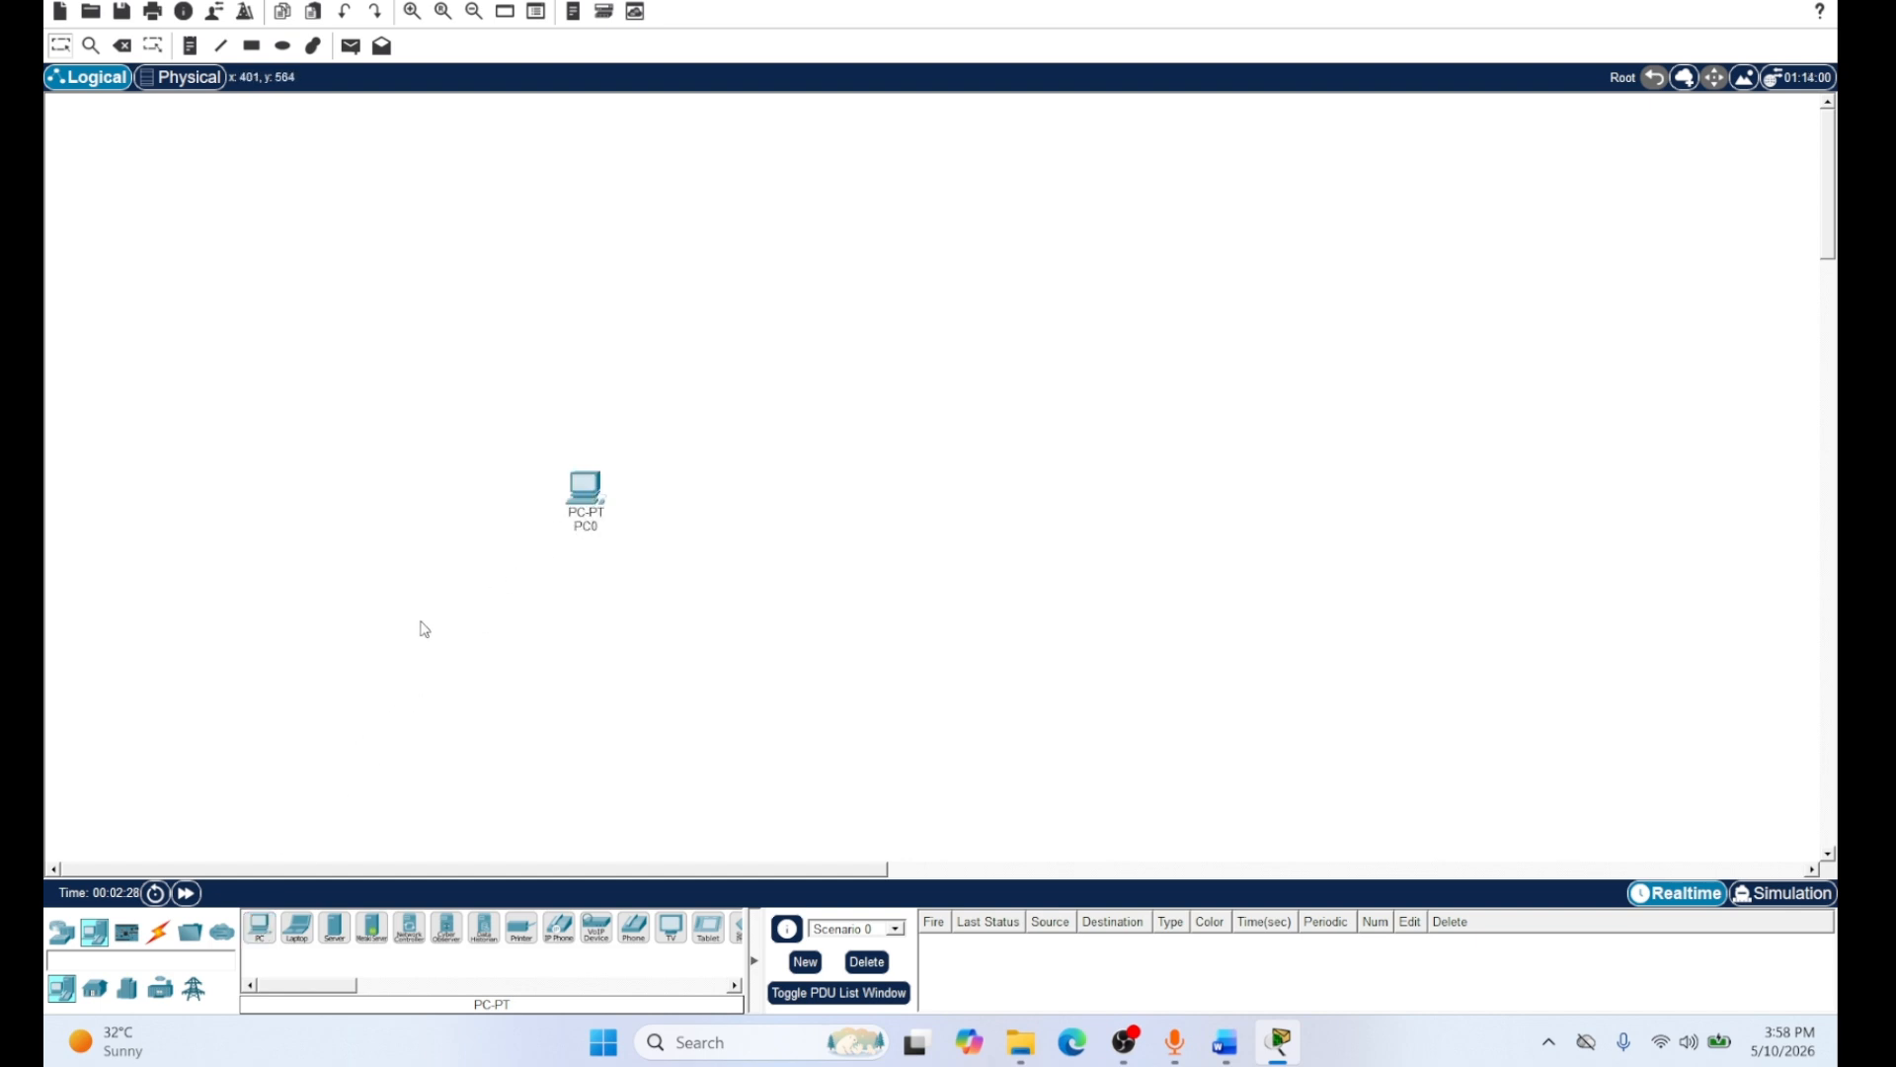
pyautogui.click(260, 934)
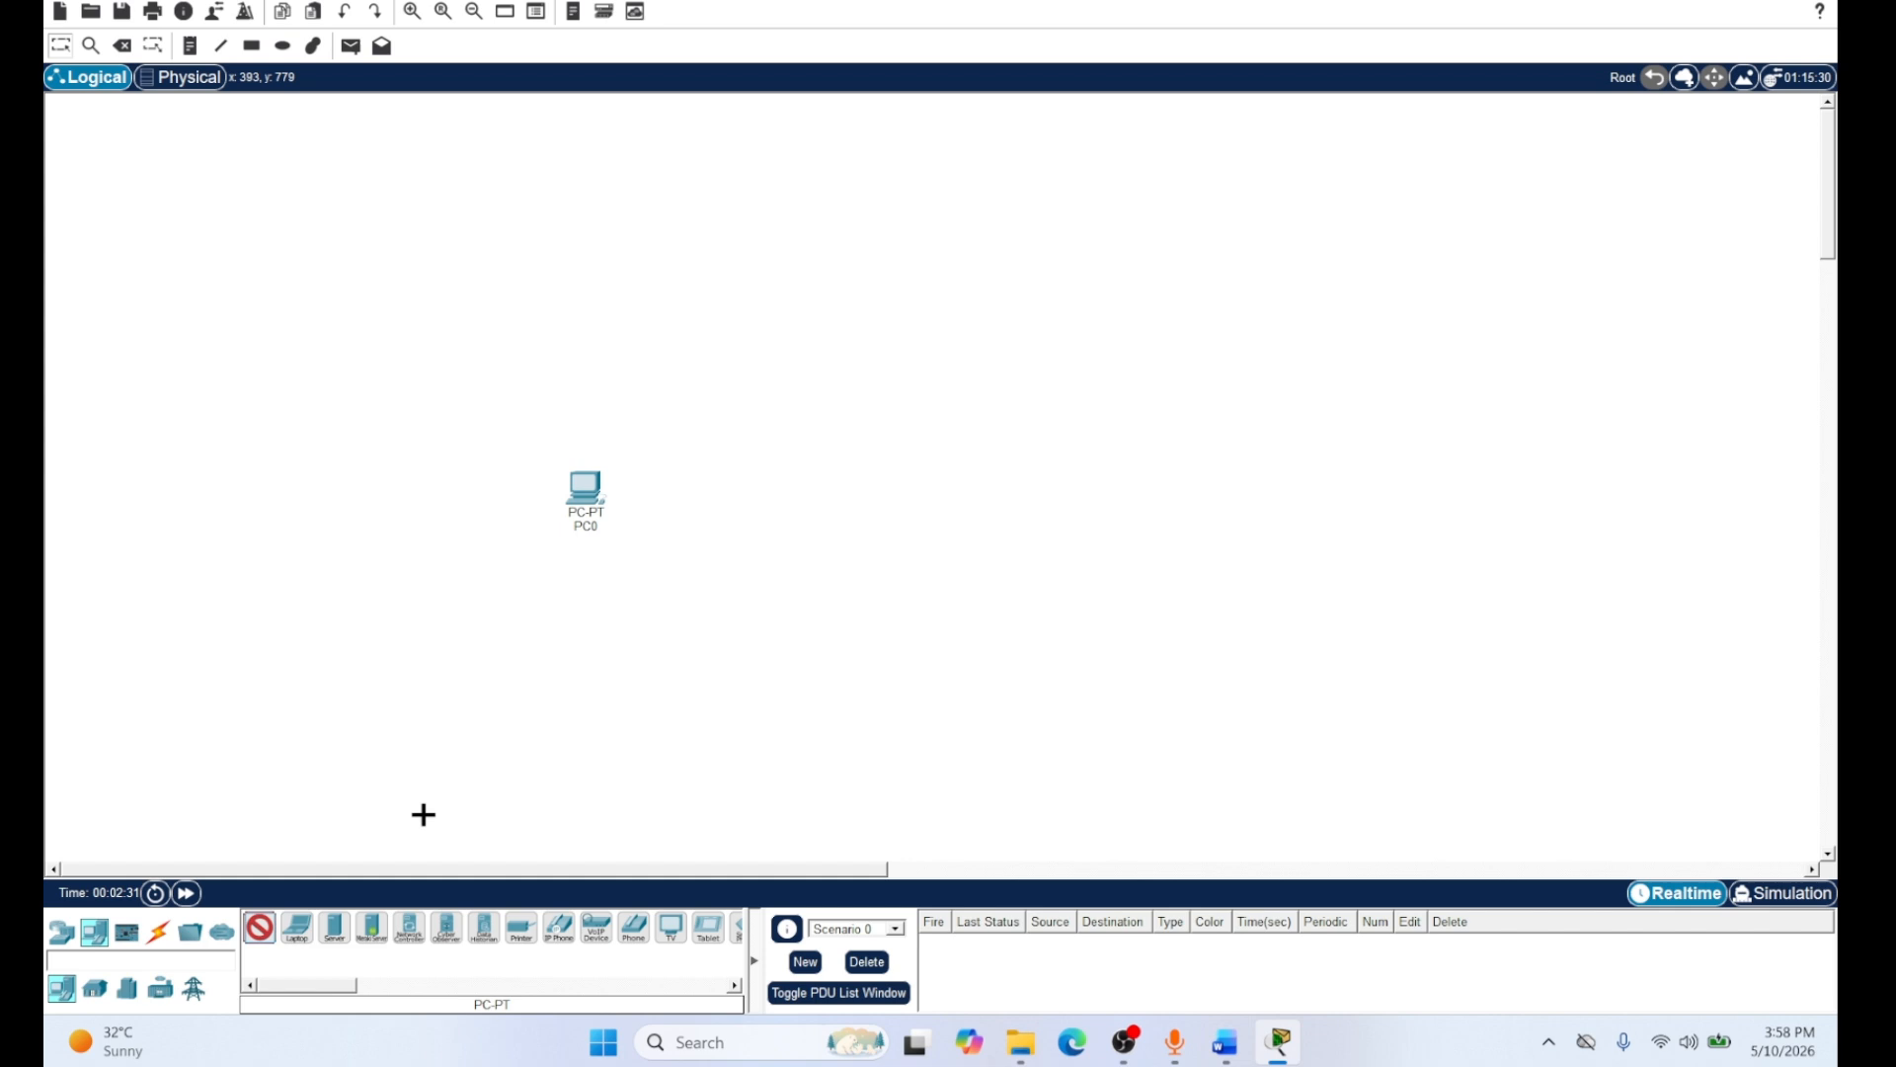
pyautogui.click(867, 486)
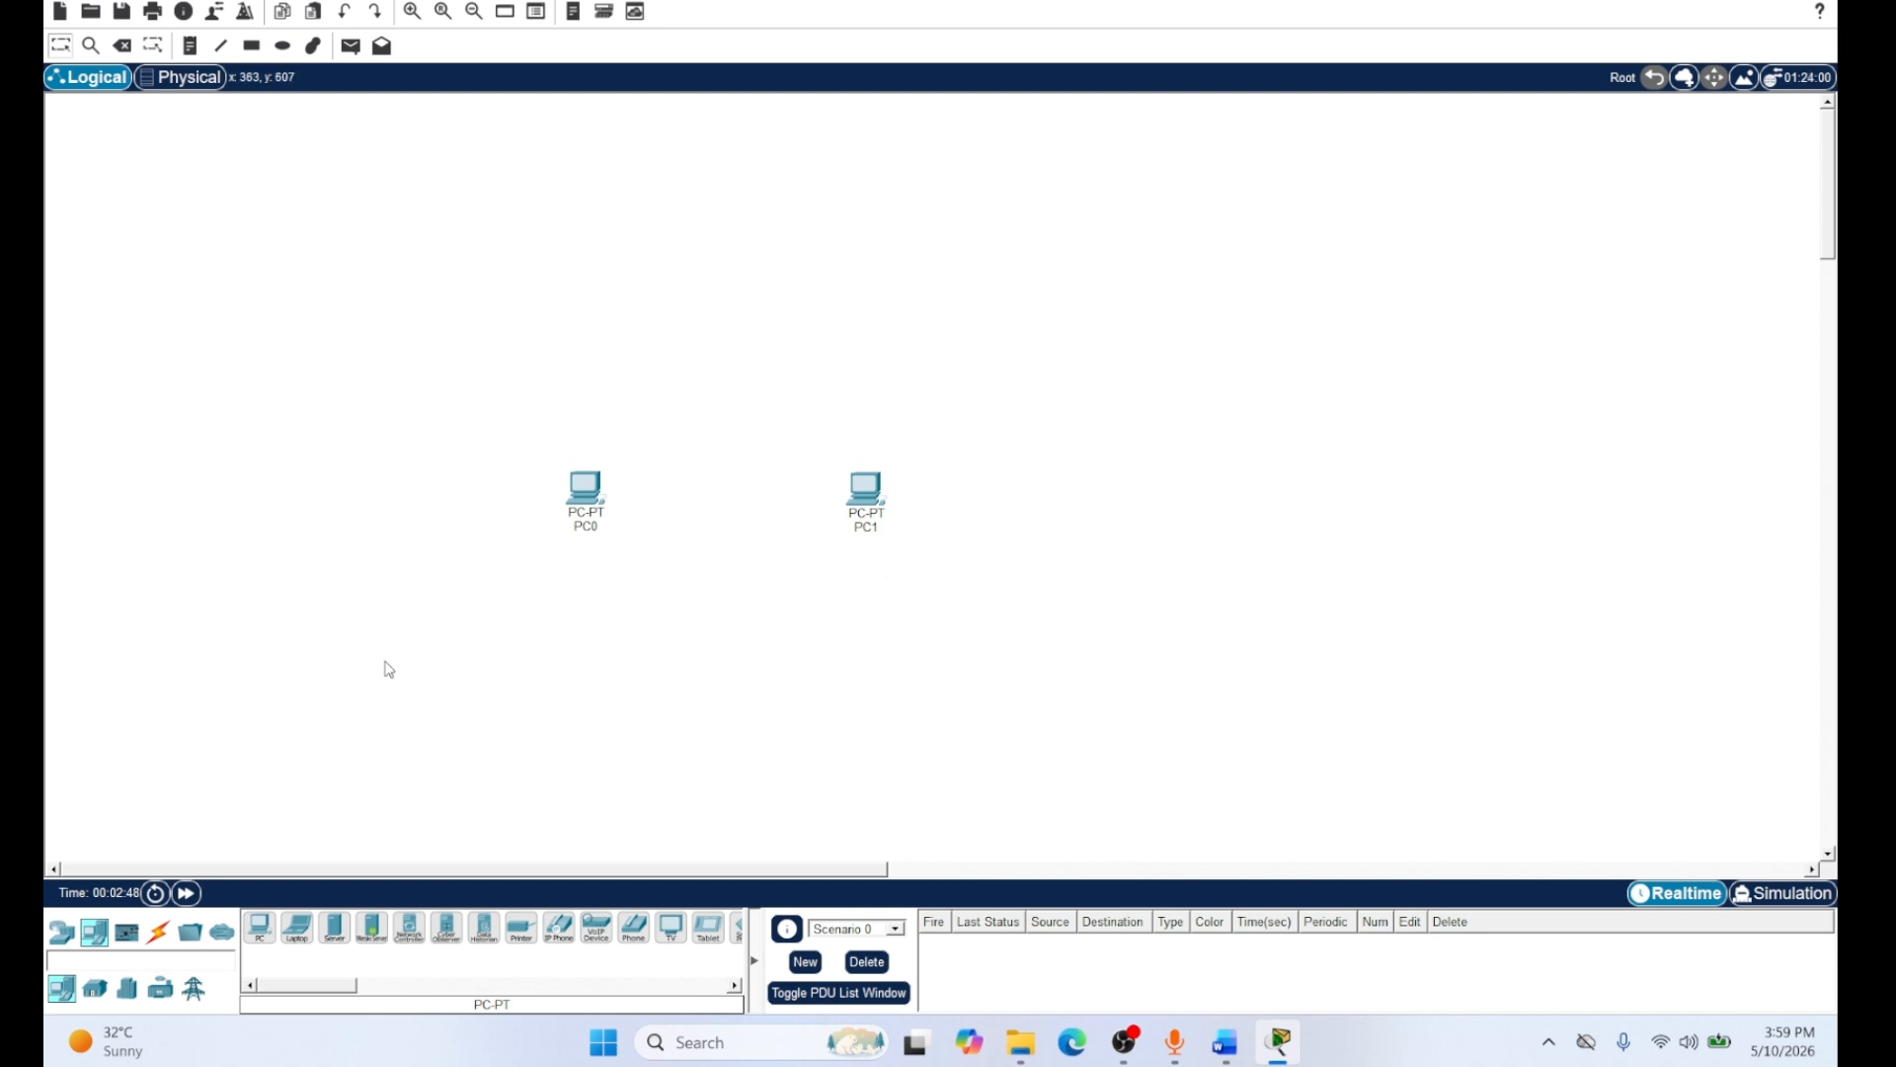
# Connect PC0's FastEthernet0 port to PC1's FastEthernet0 port with a Copper Cross-Over cable
pyautogui.click(160, 935)
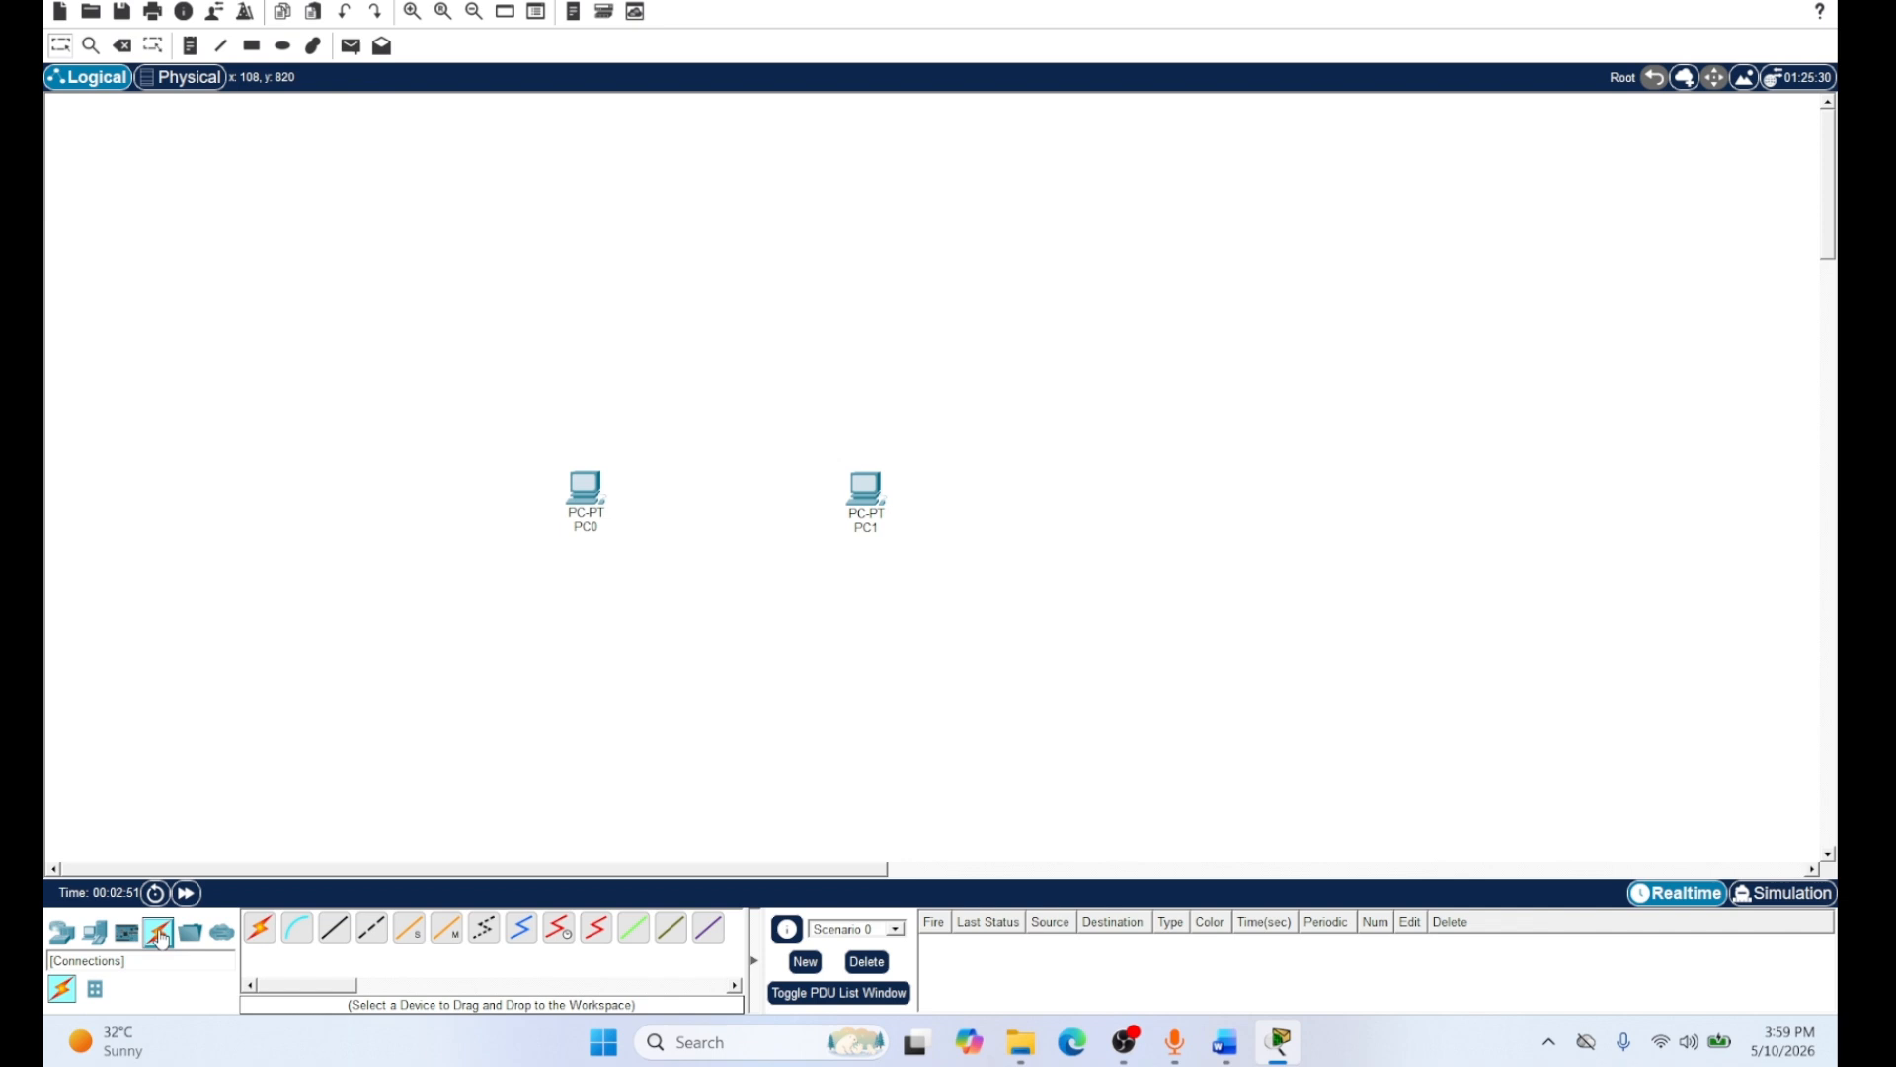
pyautogui.click(371, 946)
pyautogui.moveTo(588, 497)
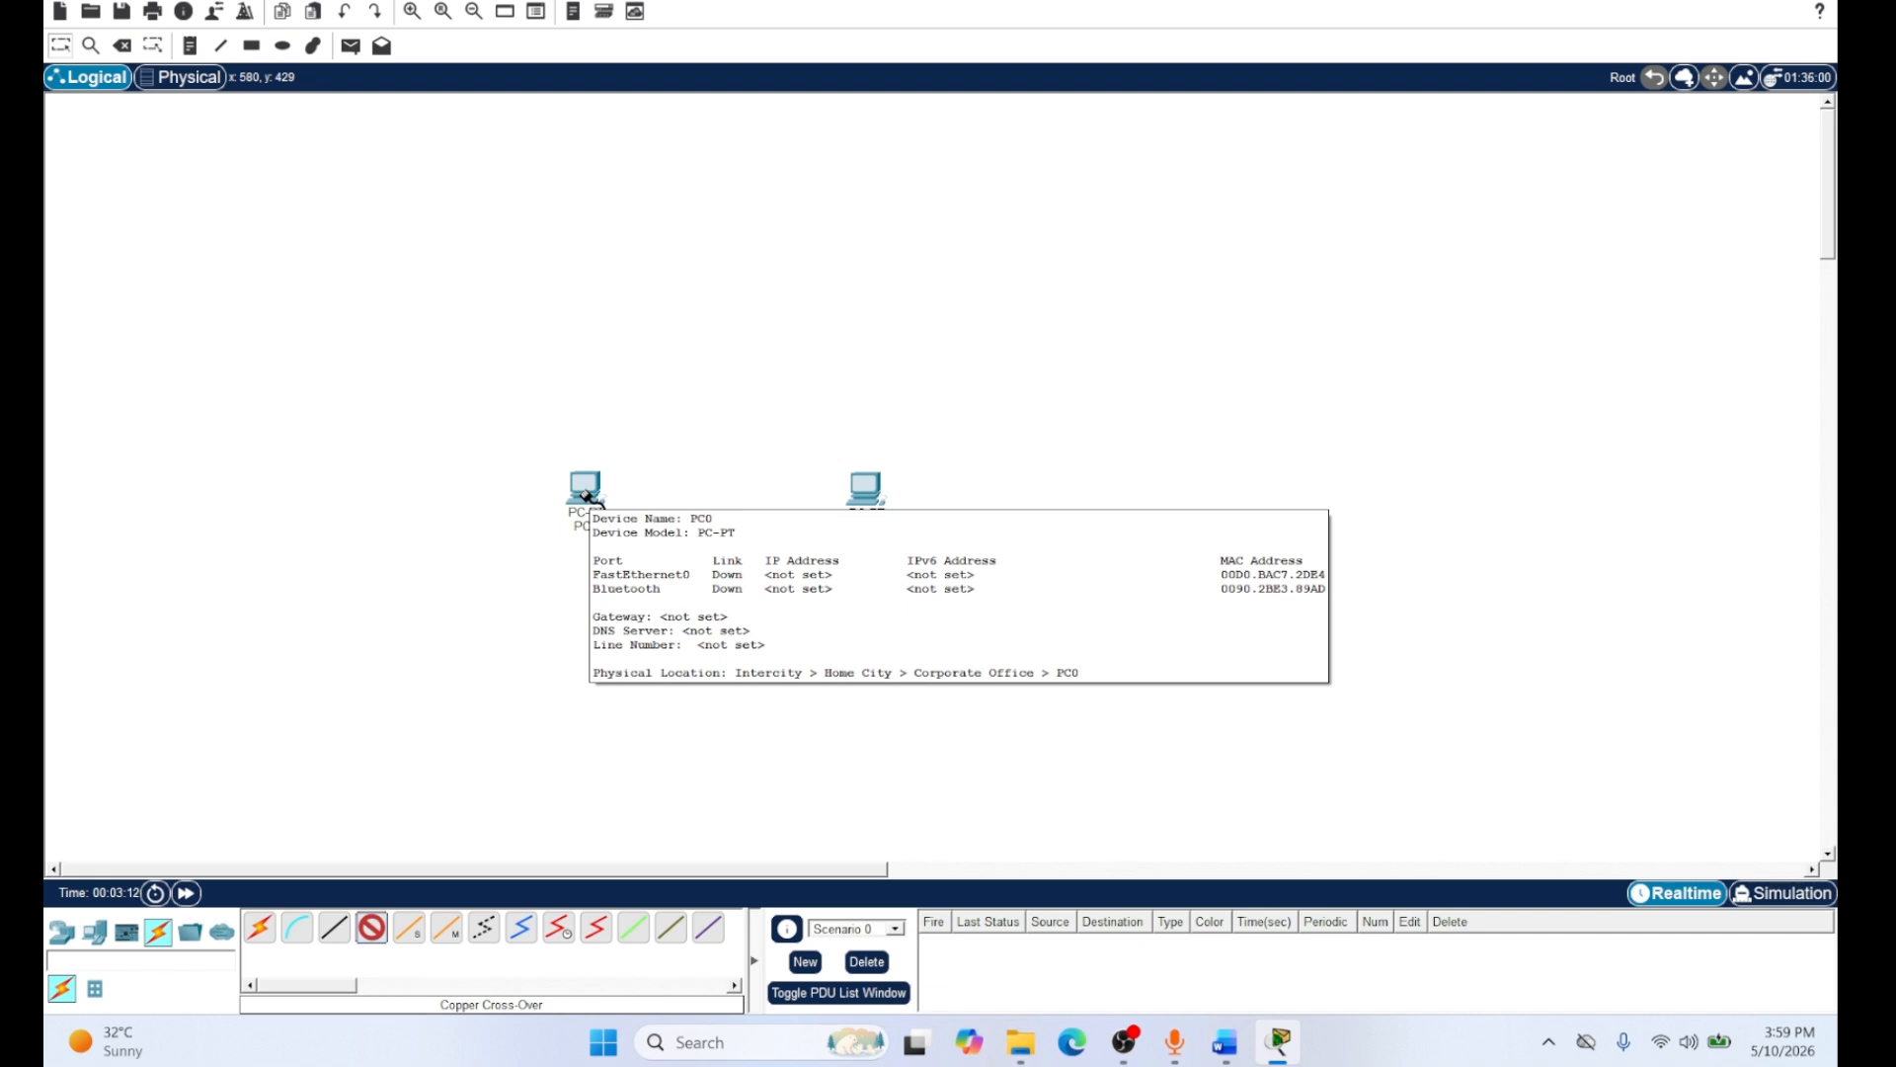
pyautogui.click(590, 497)
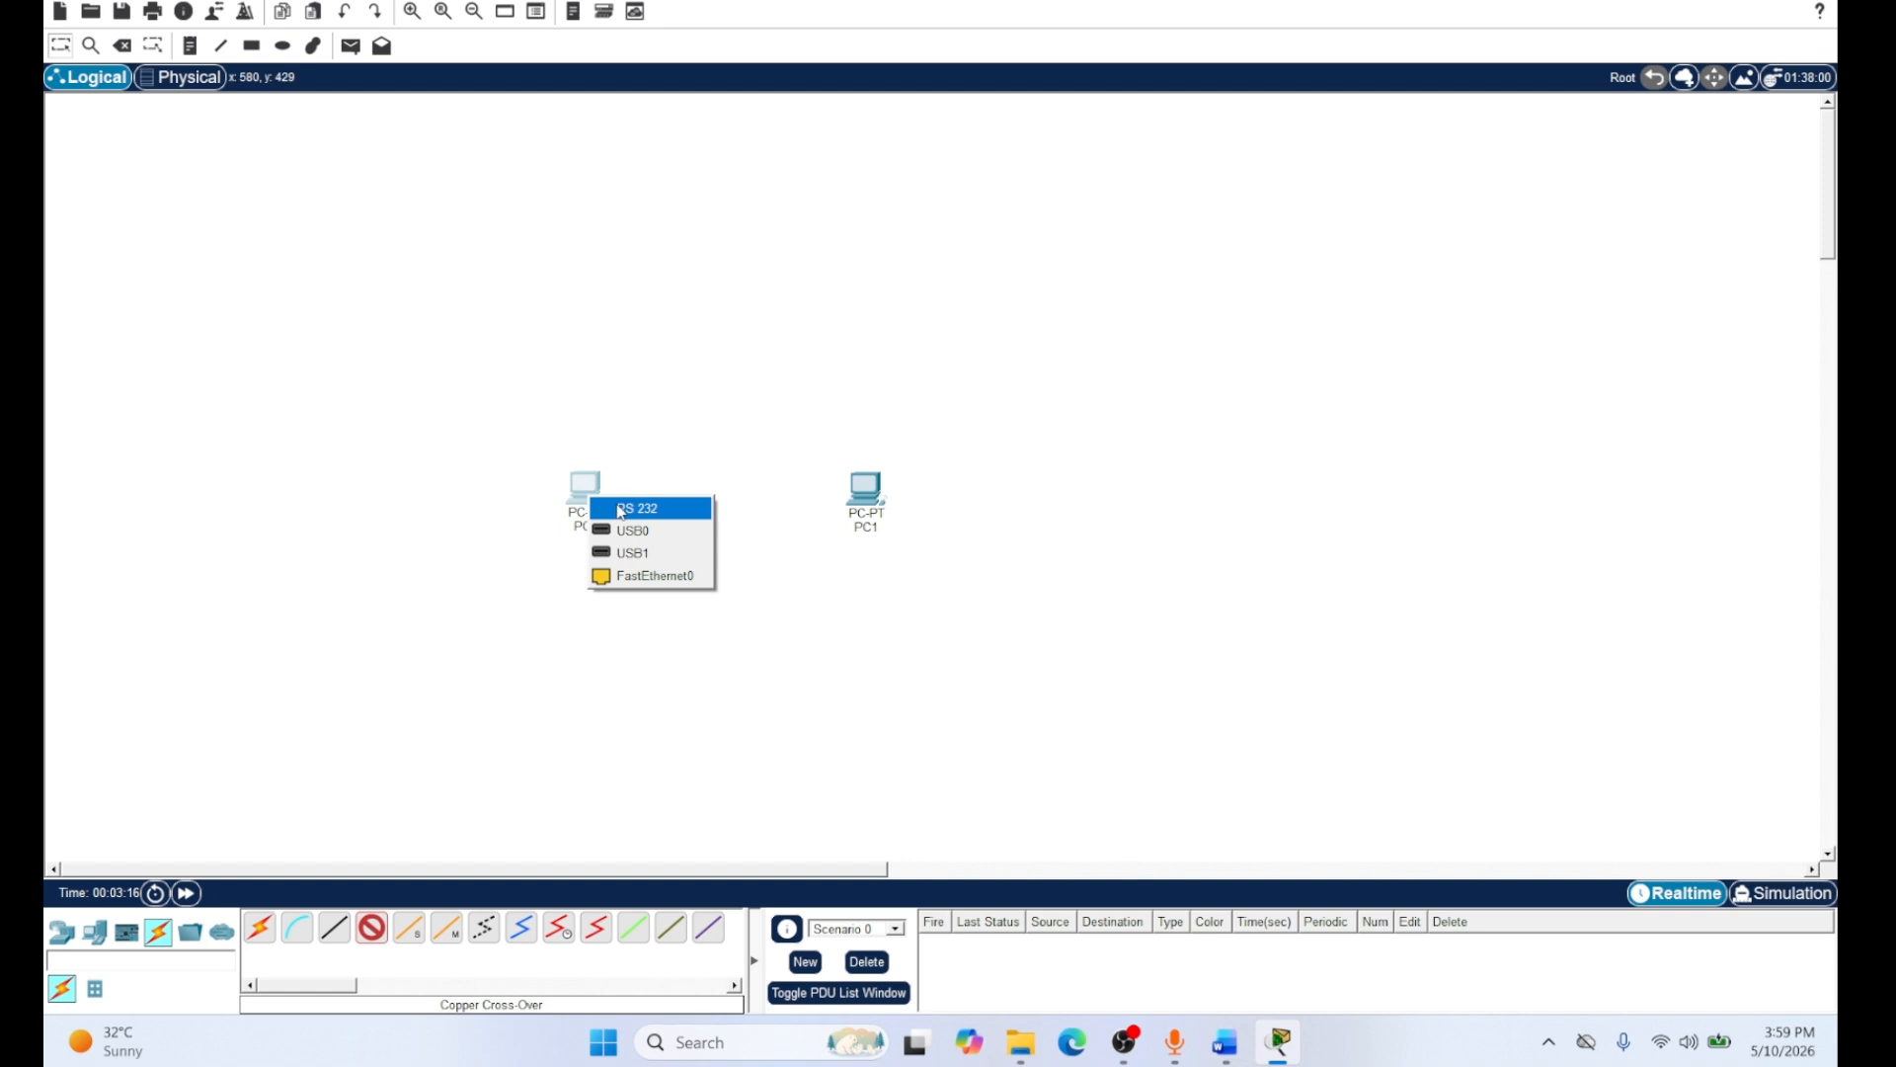
pyautogui.click(644, 577)
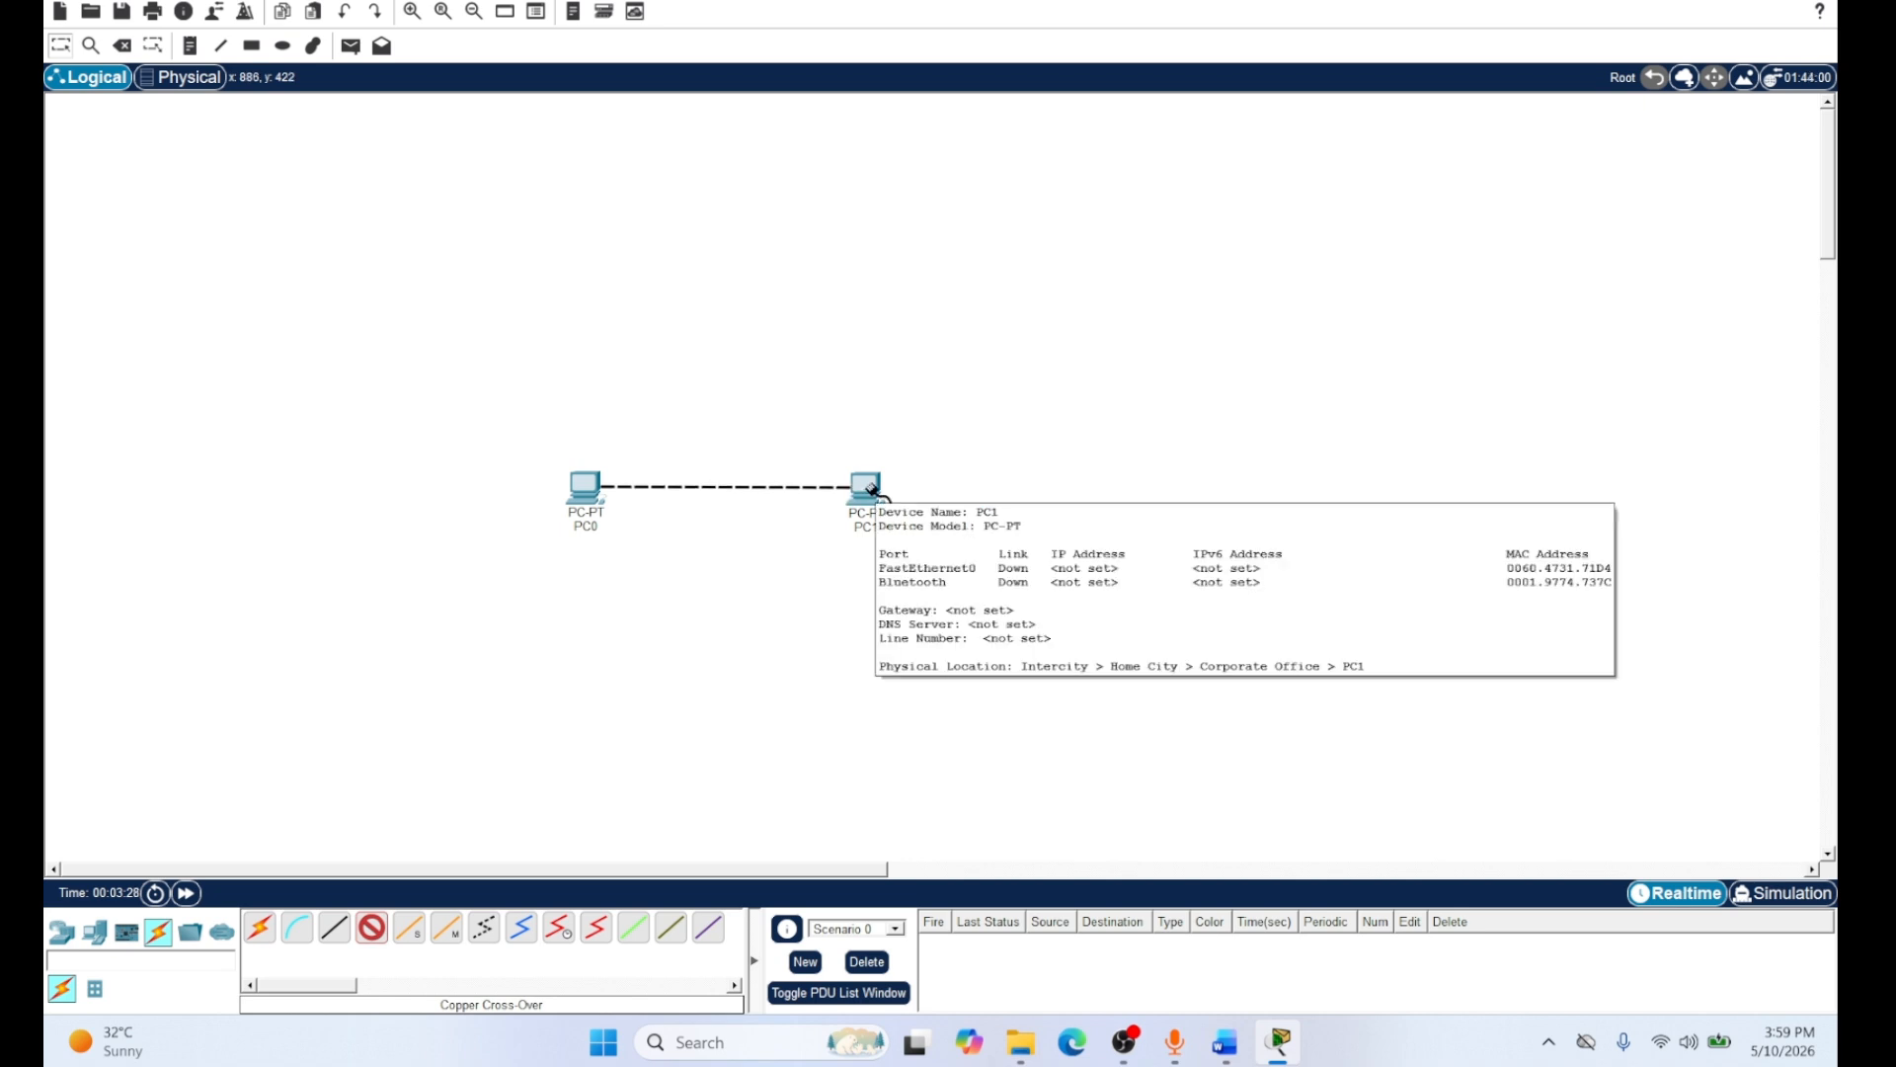
pyautogui.click(874, 491)
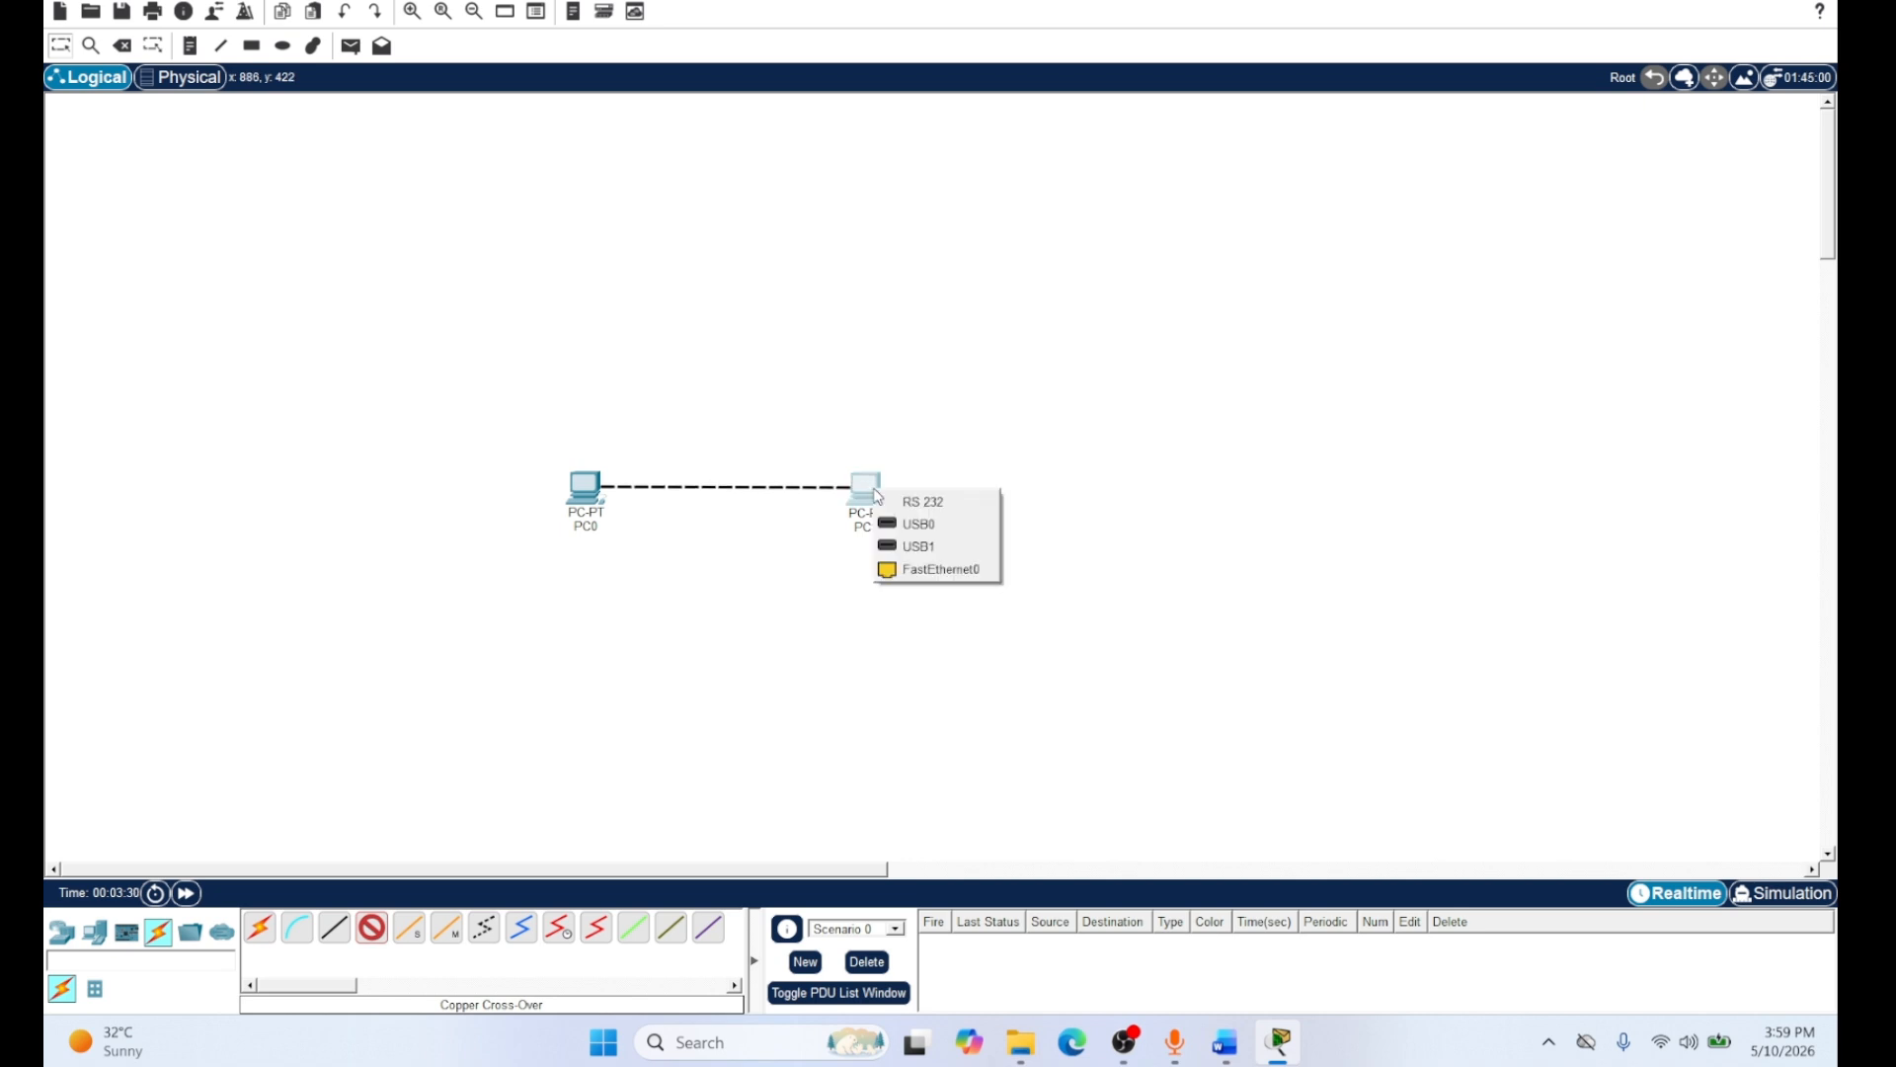
pyautogui.click(932, 571)
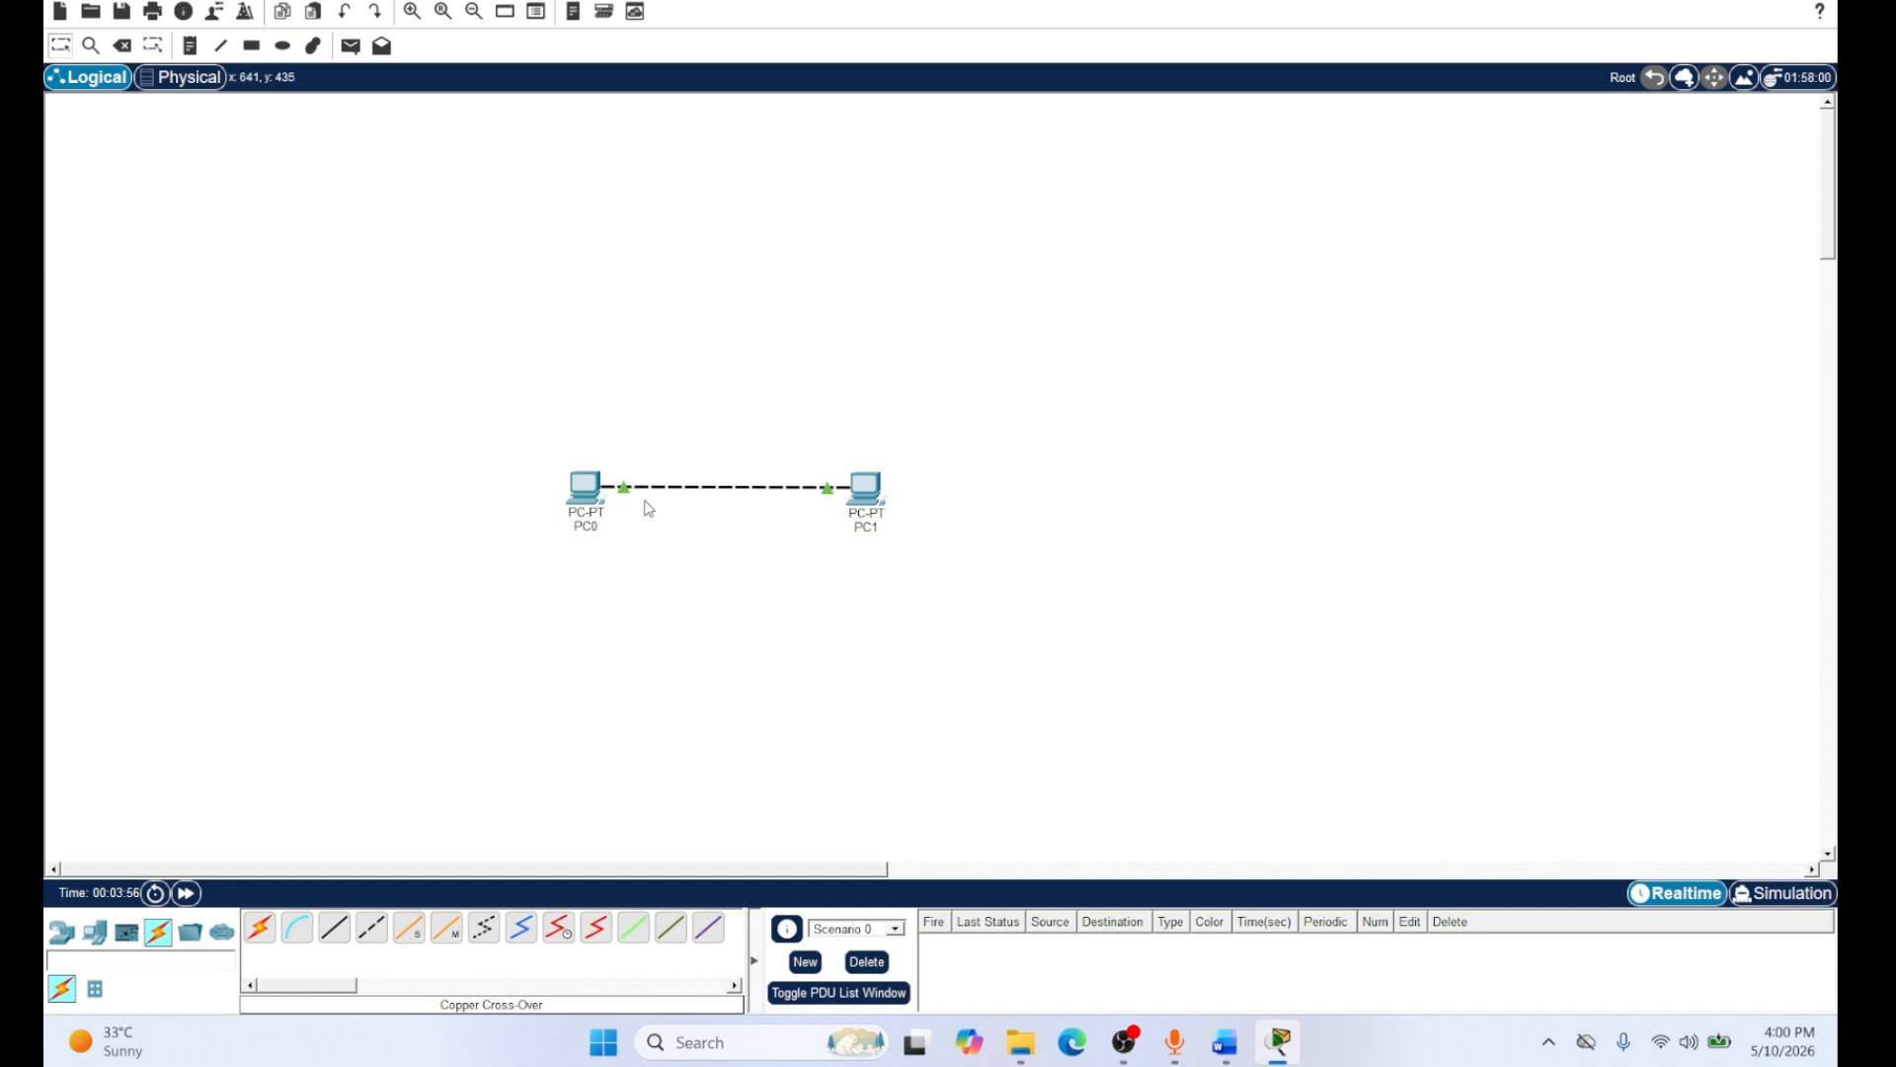
# Examine the network port on PC0's chassis in an enlarged physical device view
pyautogui.click(584, 491)
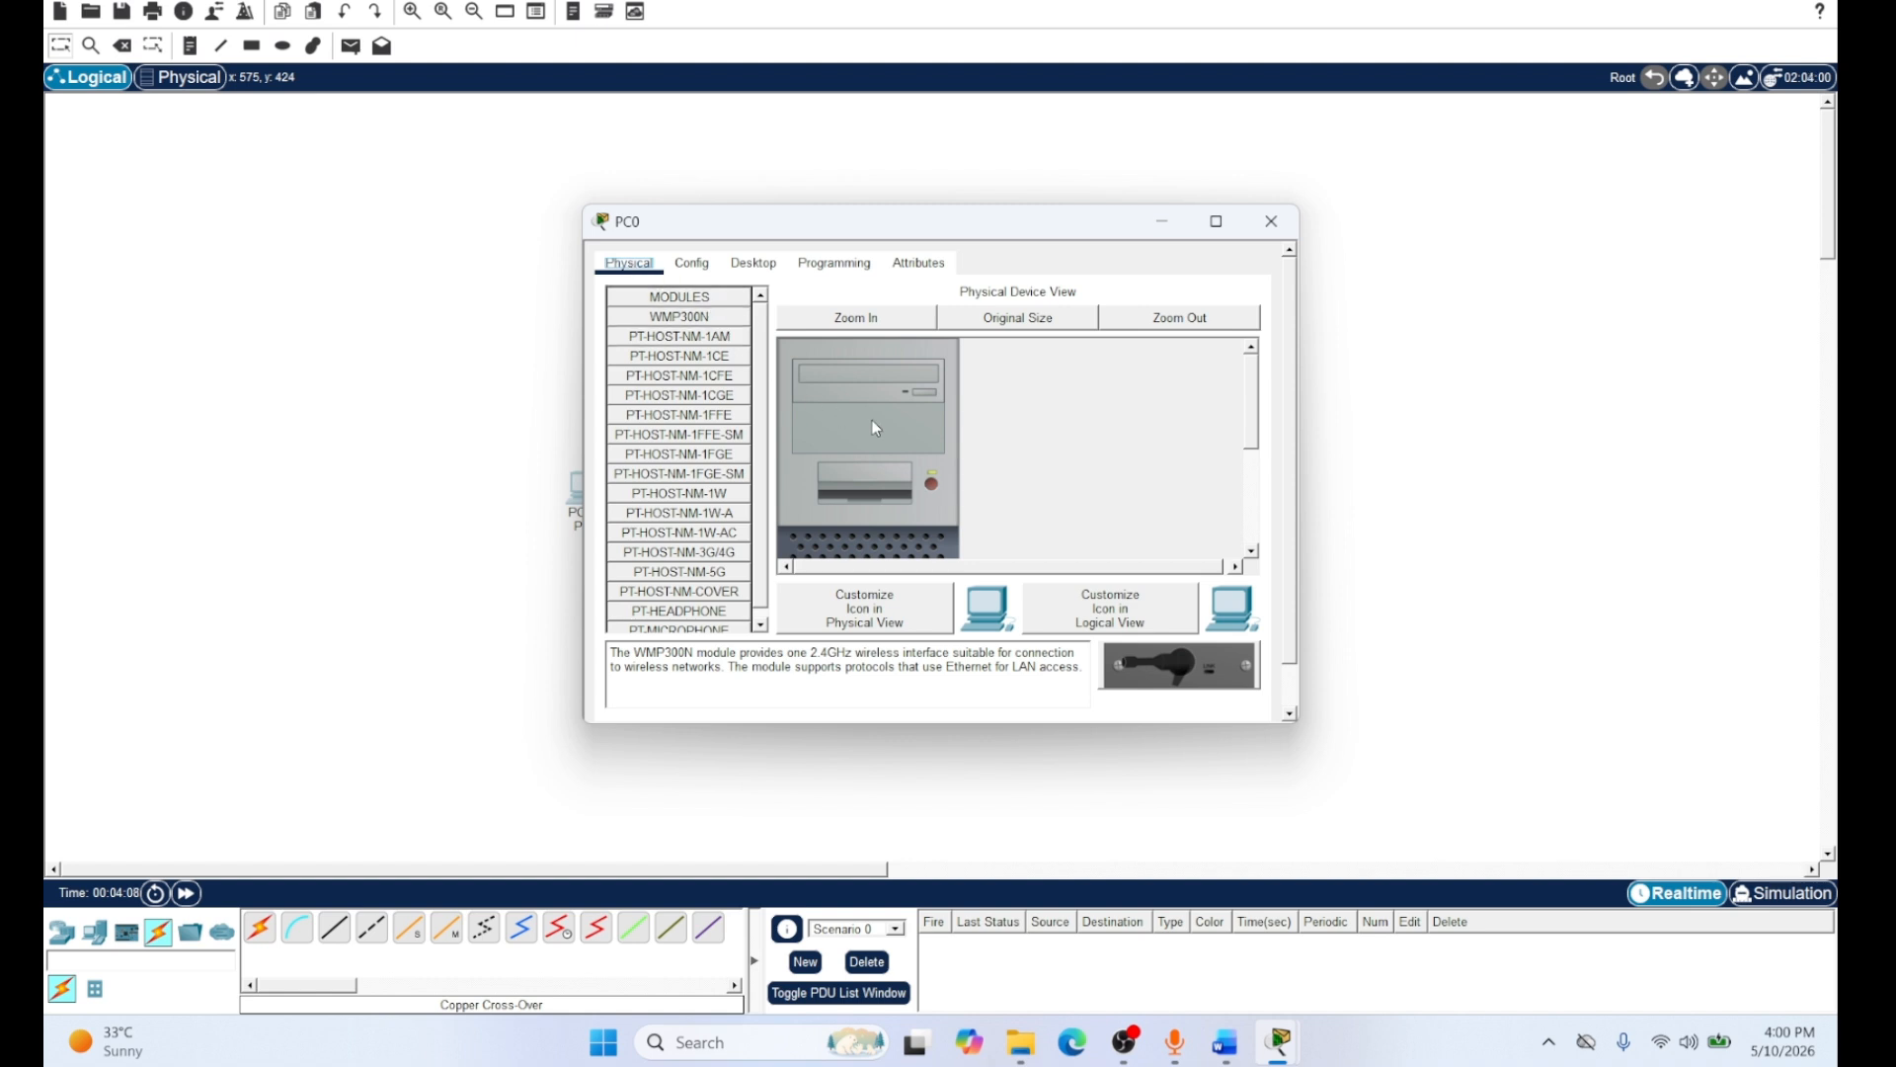
pyautogui.scroll(-5, 873, 422)
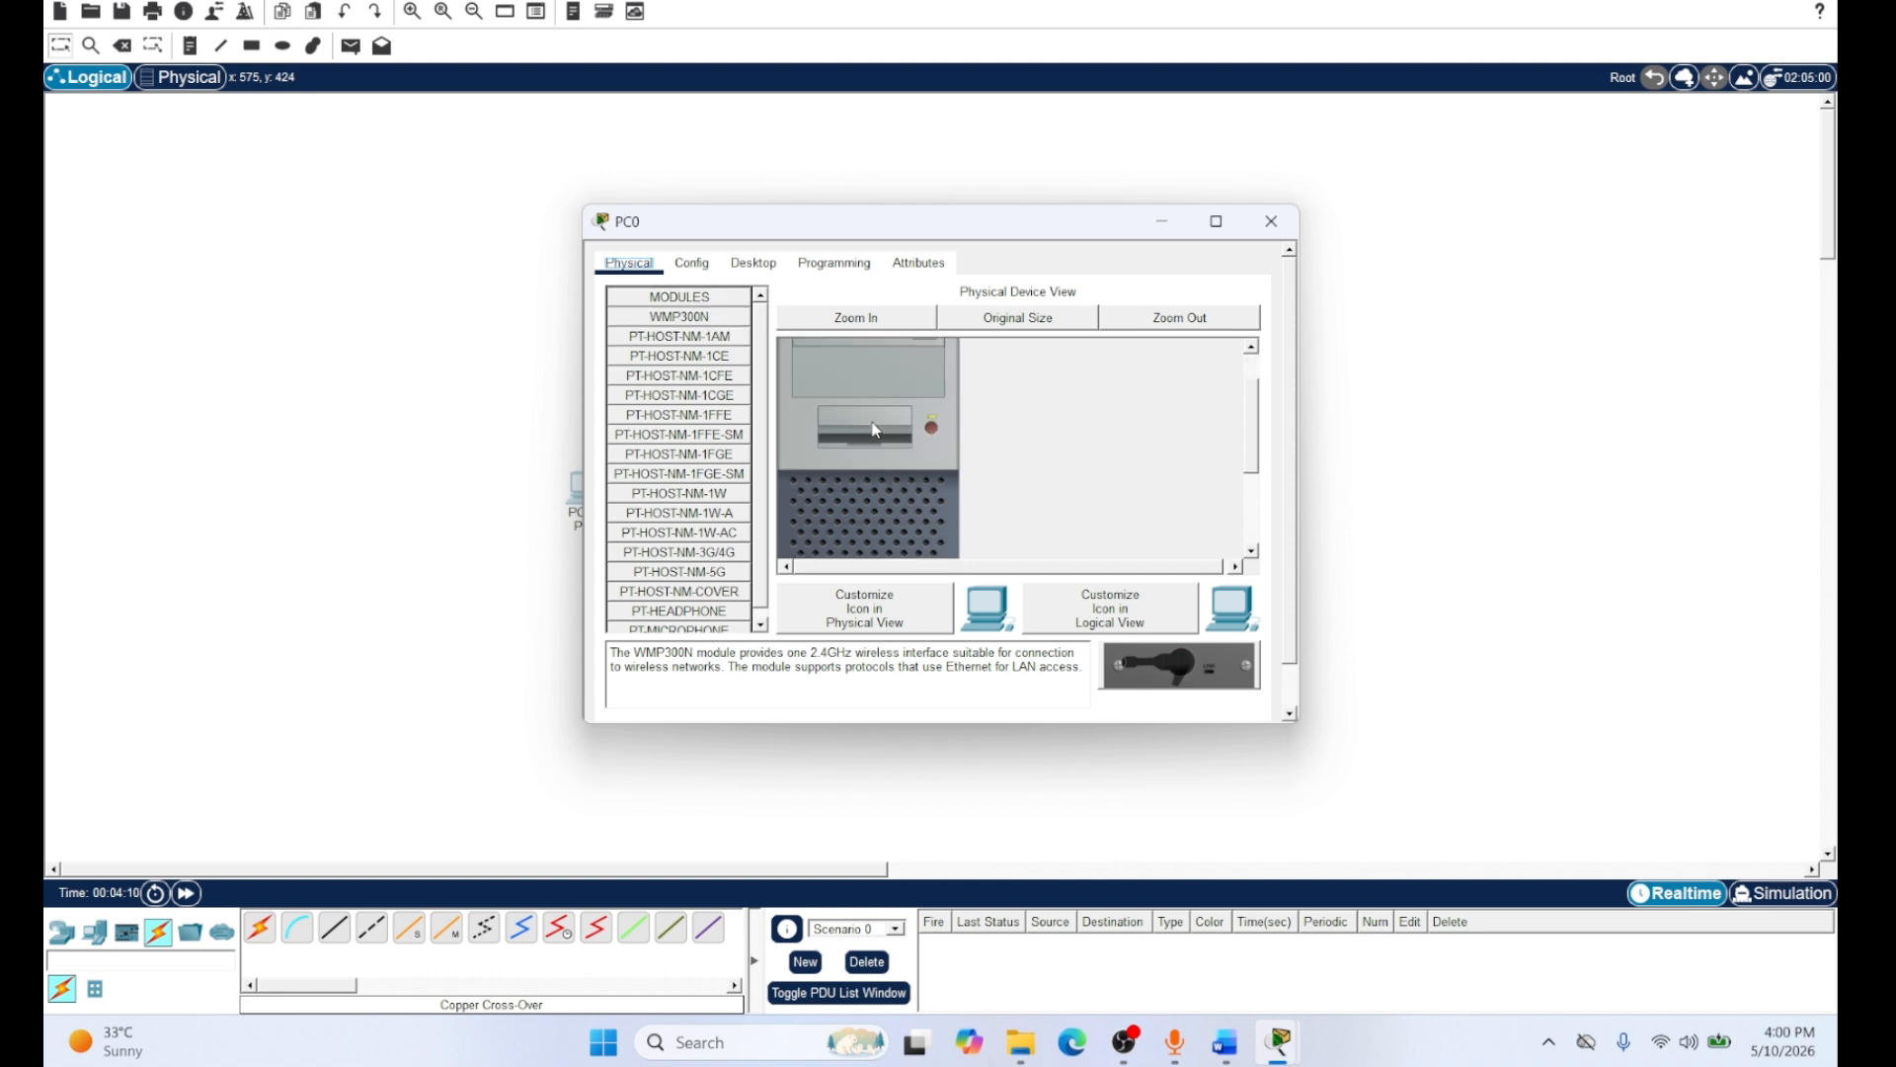
pyautogui.scroll(2, 871, 428)
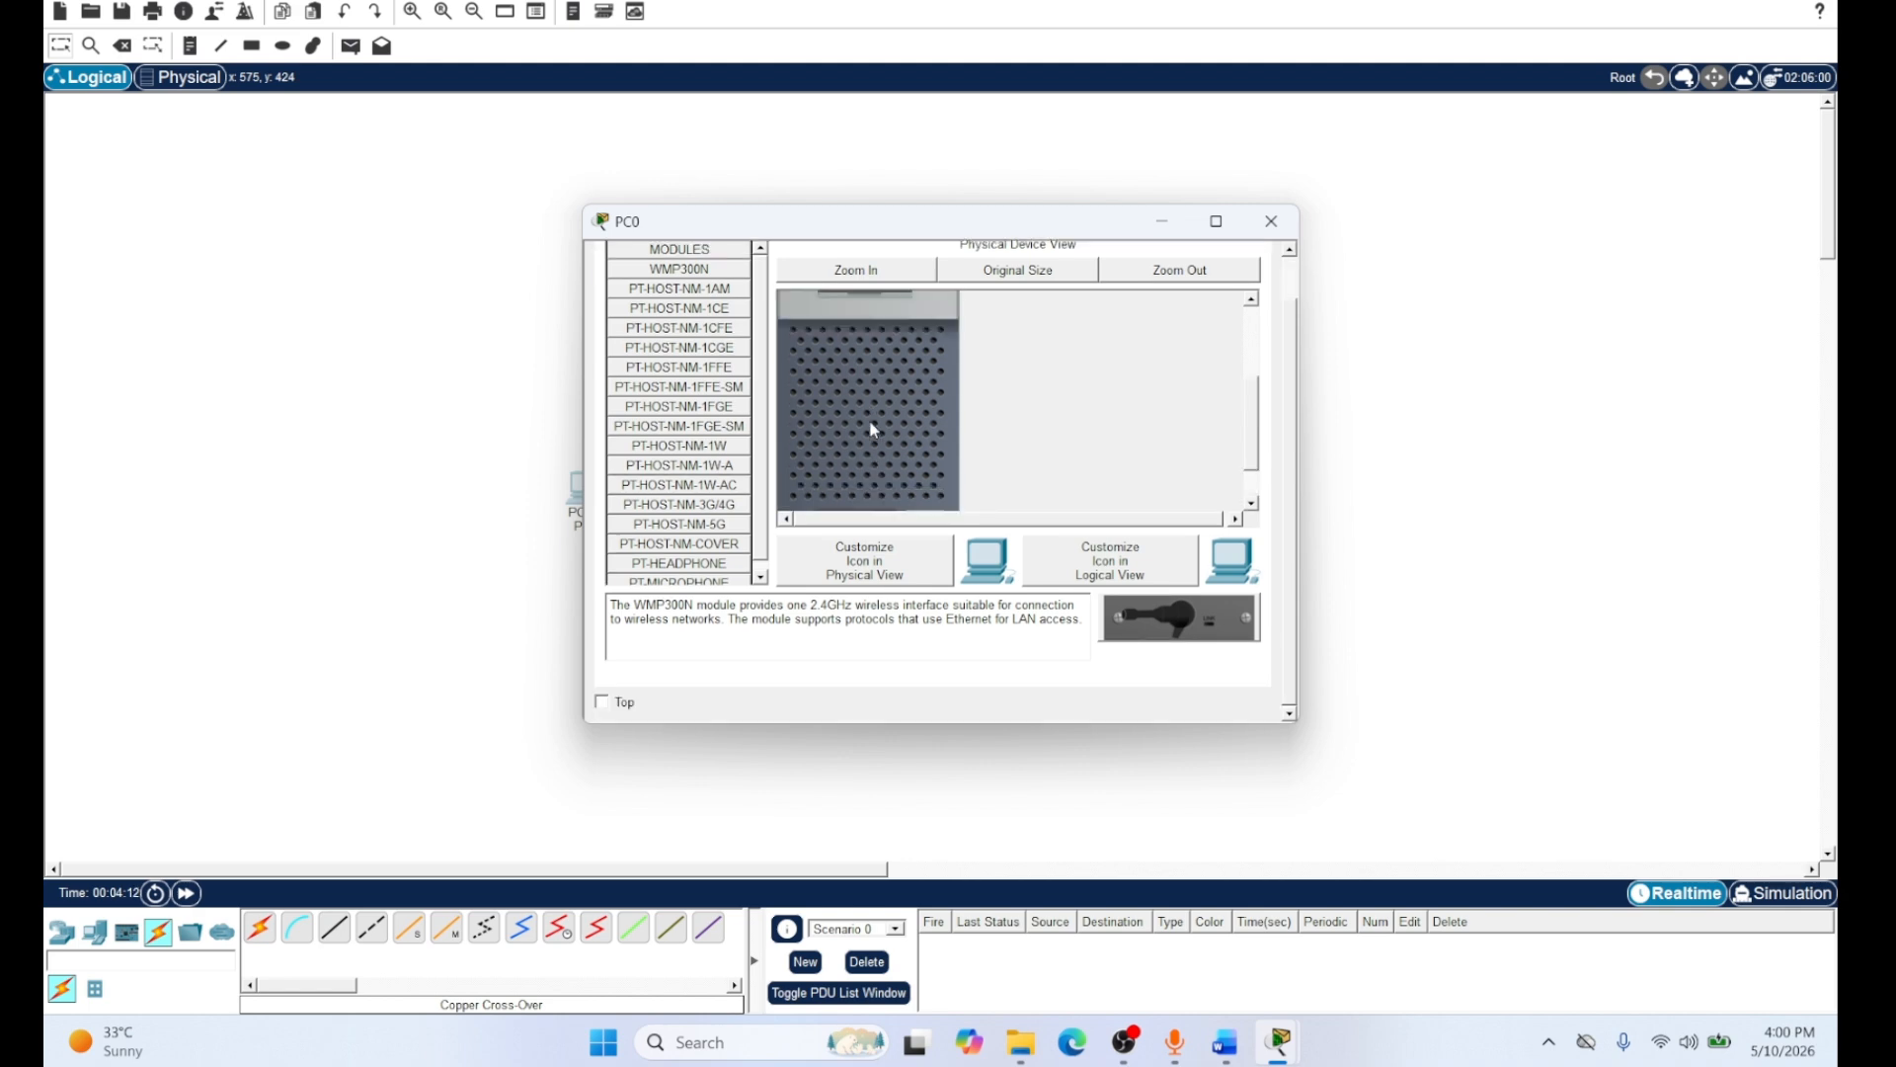
pyautogui.scroll(-2, 869, 428)
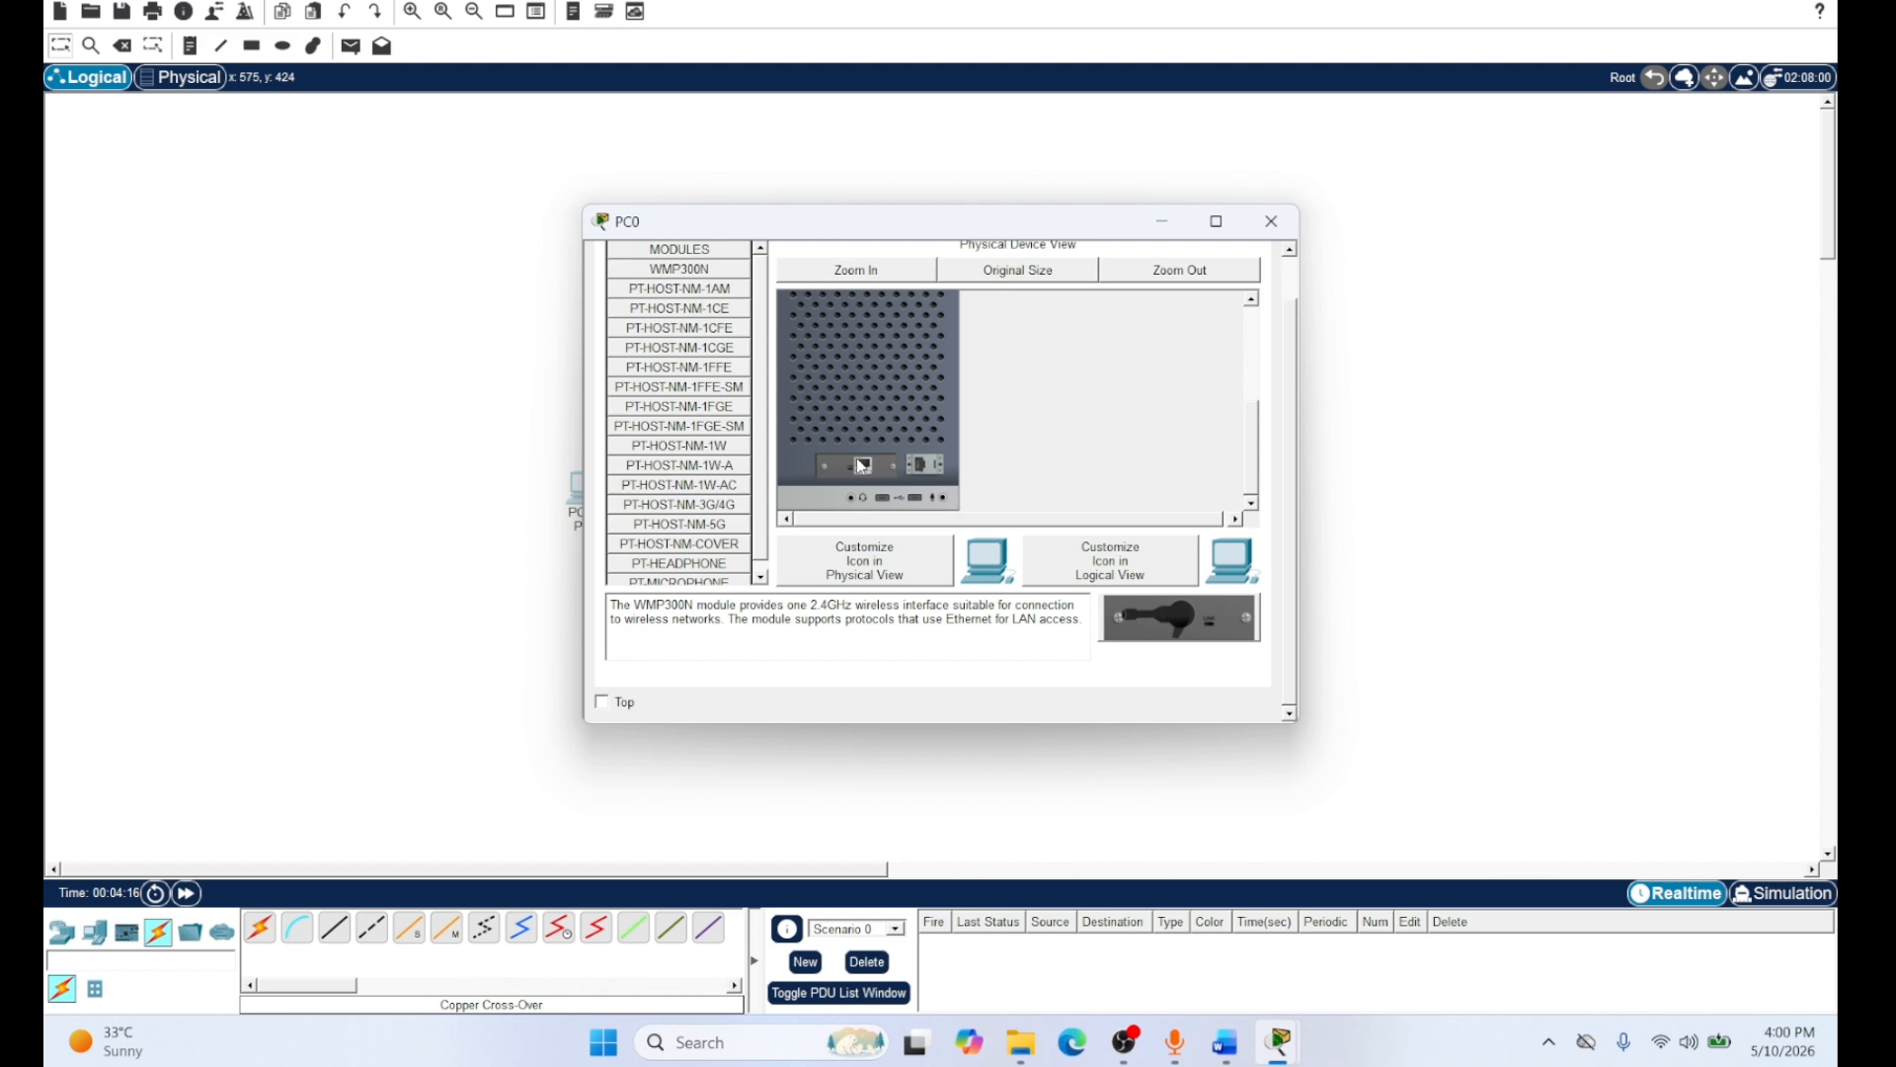
pyautogui.click(871, 273)
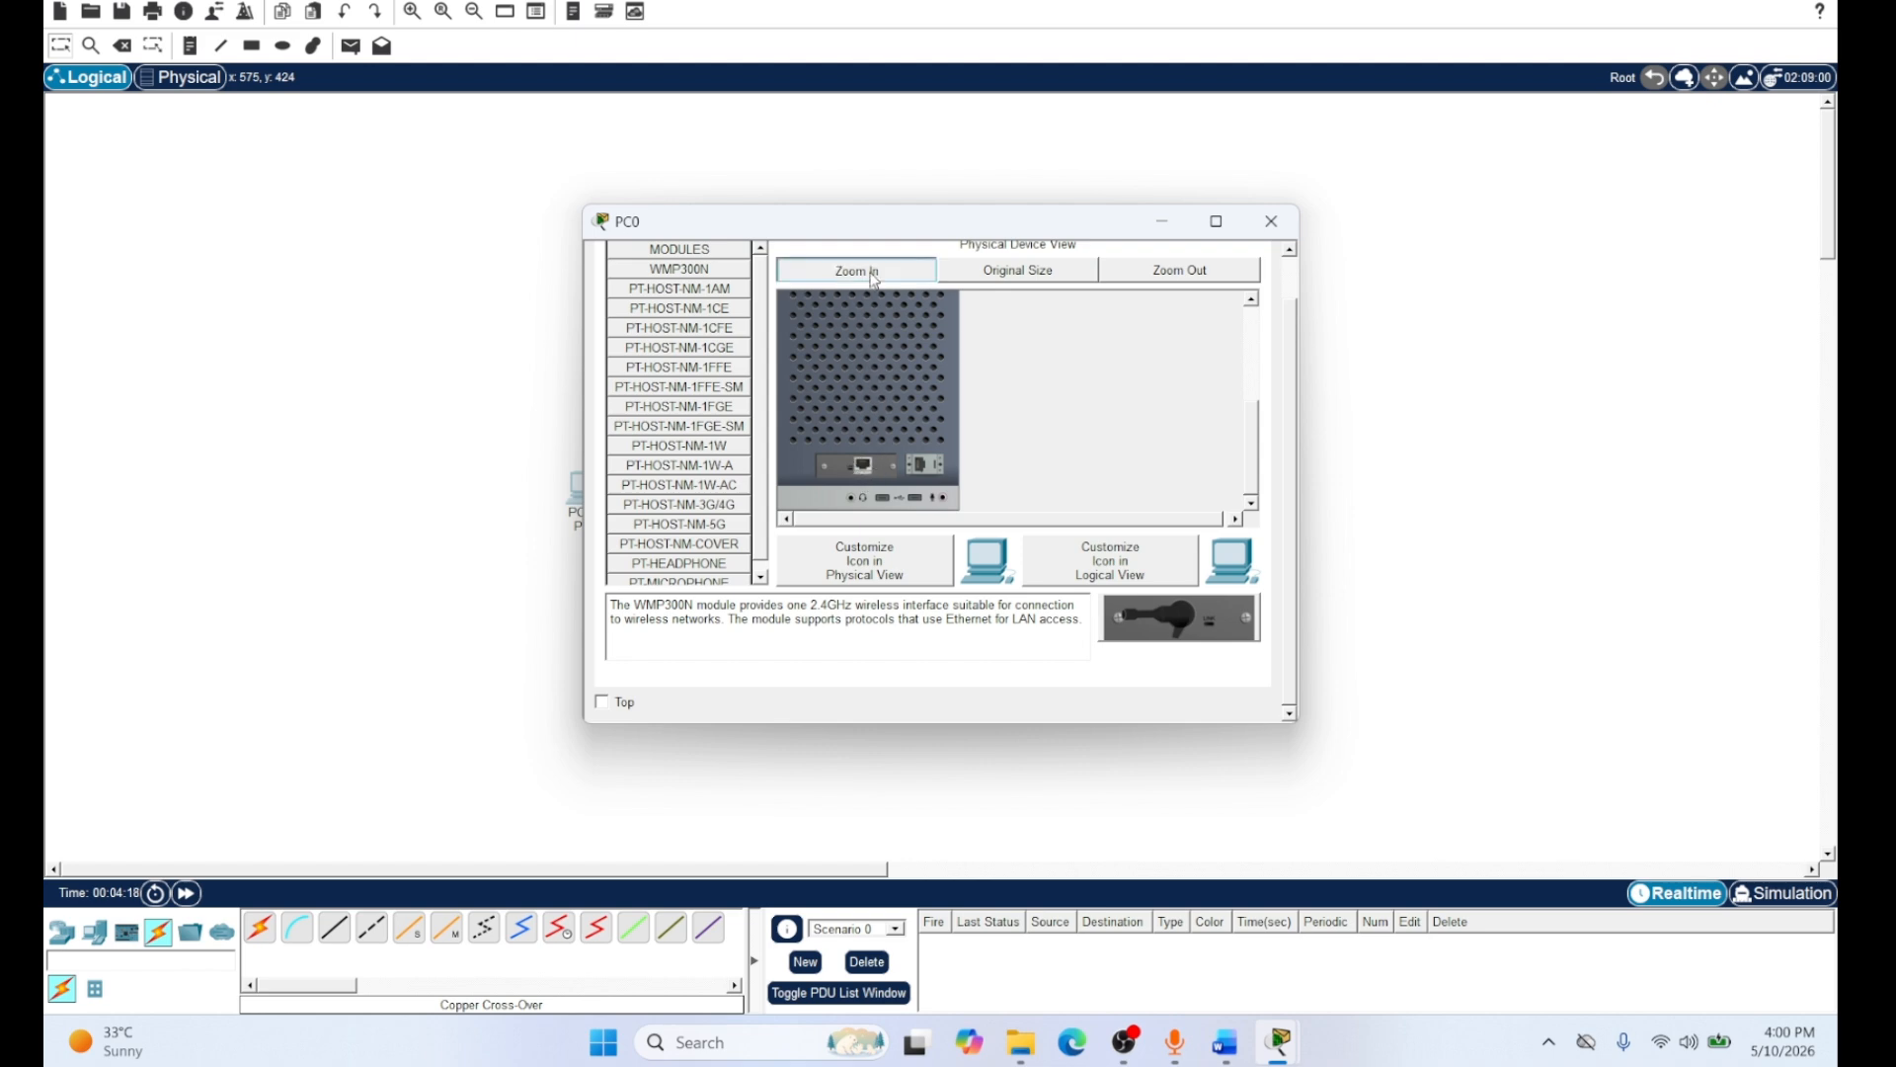
pyautogui.scroll(-1, 901, 355)
pyautogui.scroll(-3, 903, 370)
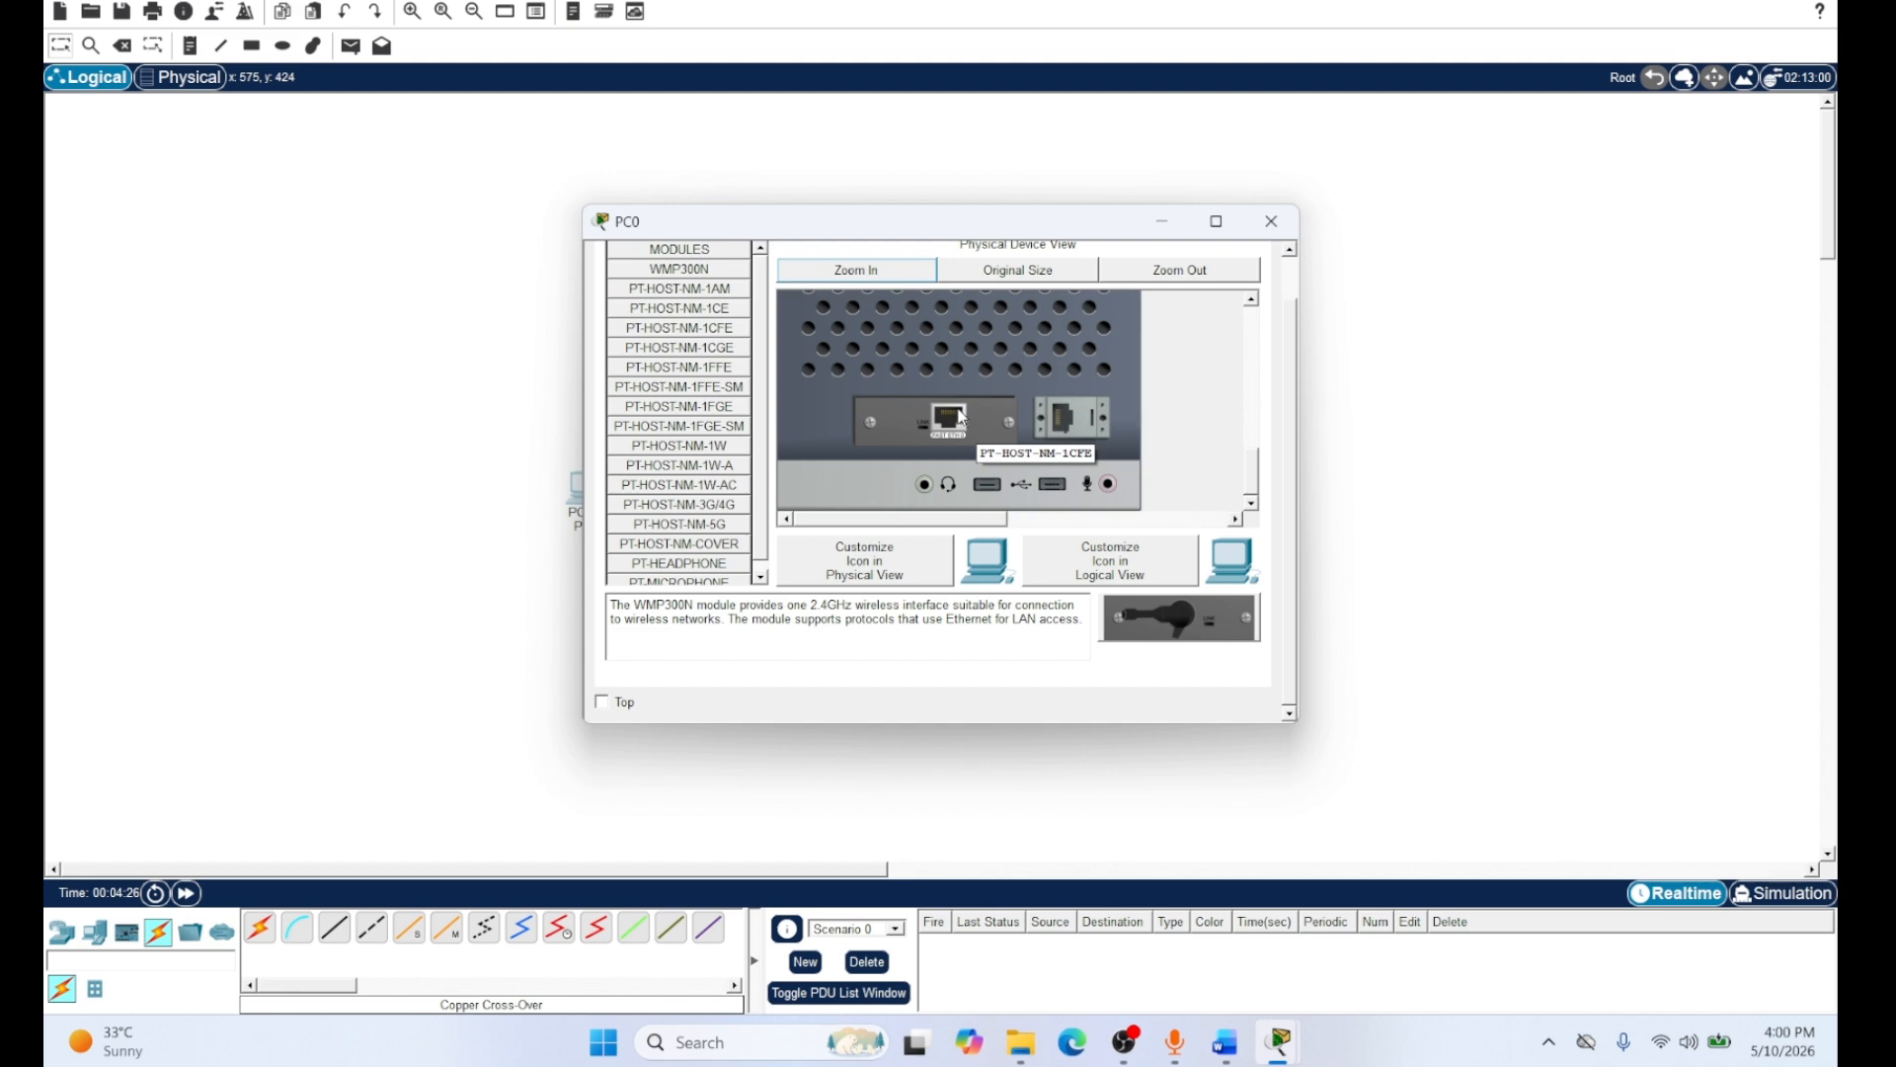
pyautogui.click(1271, 221)
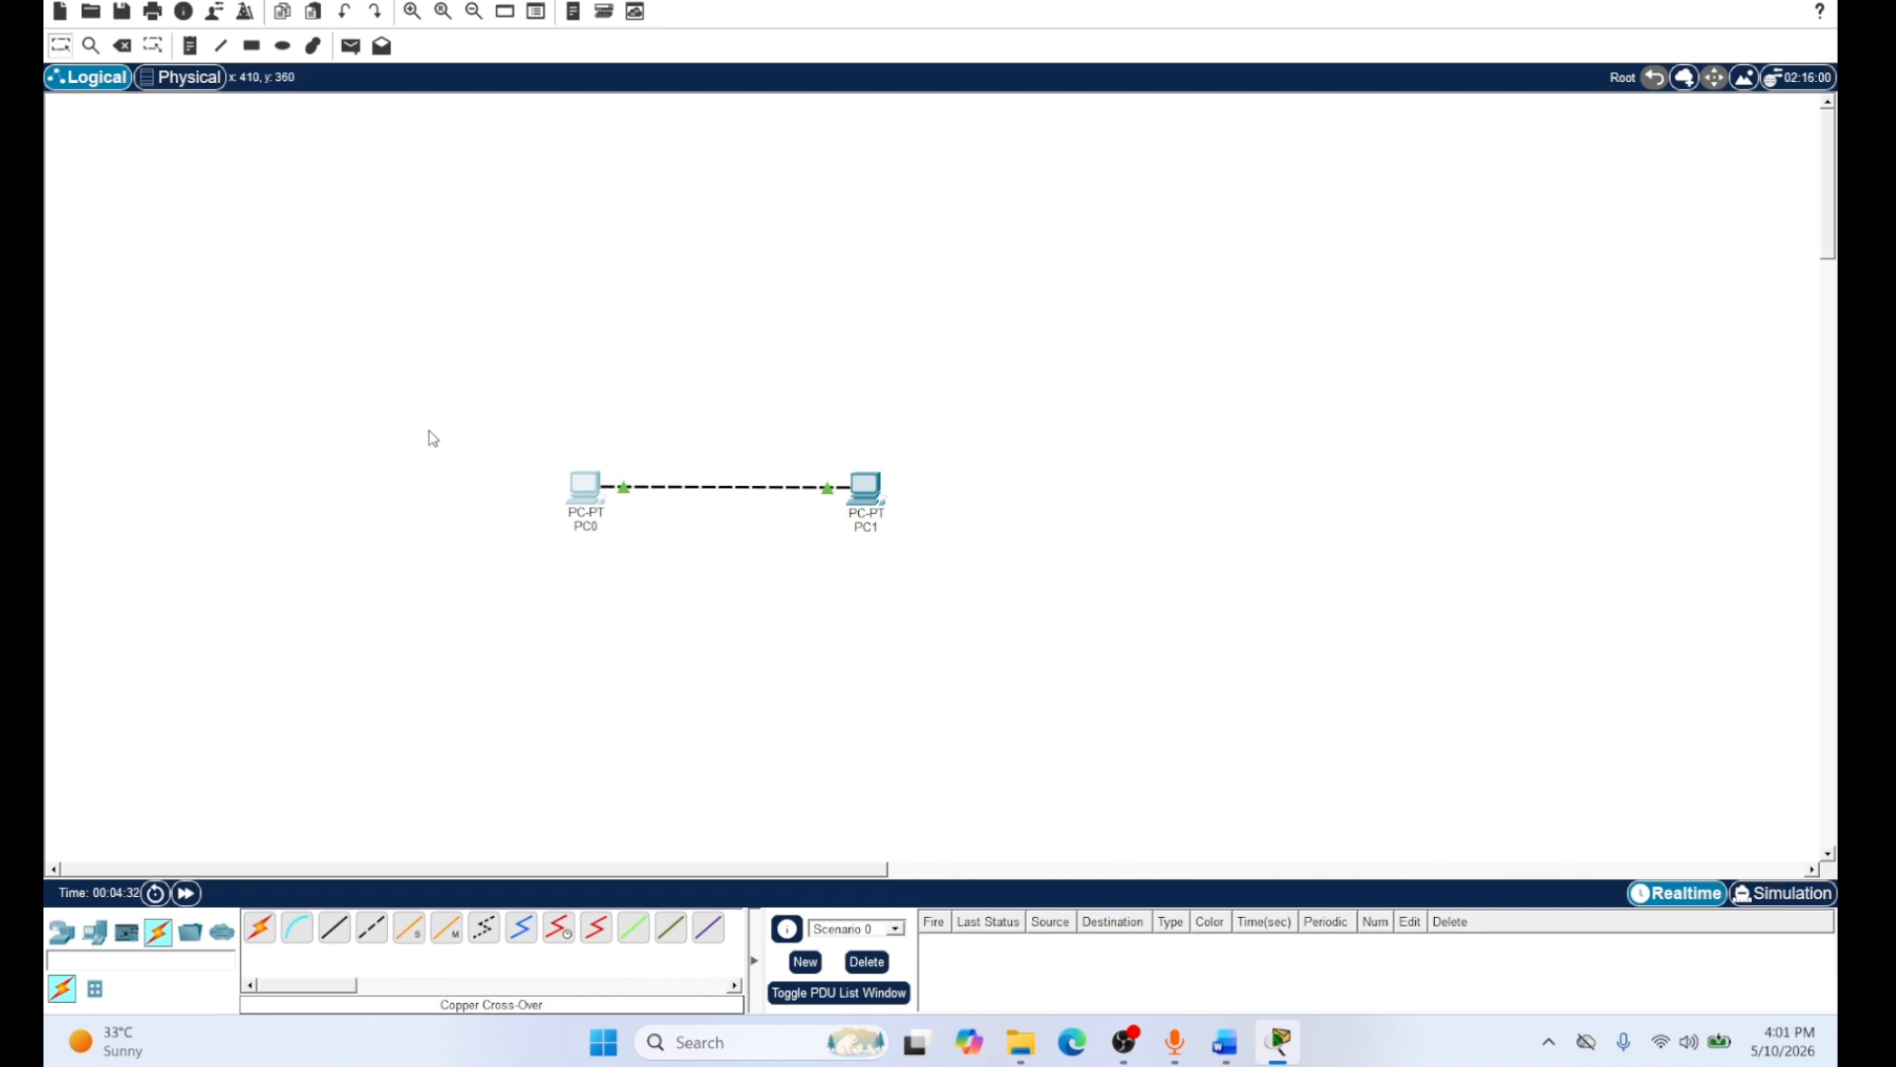
# Examine the network port on PC1's chassis in its physical device view
pyautogui.click(874, 499)
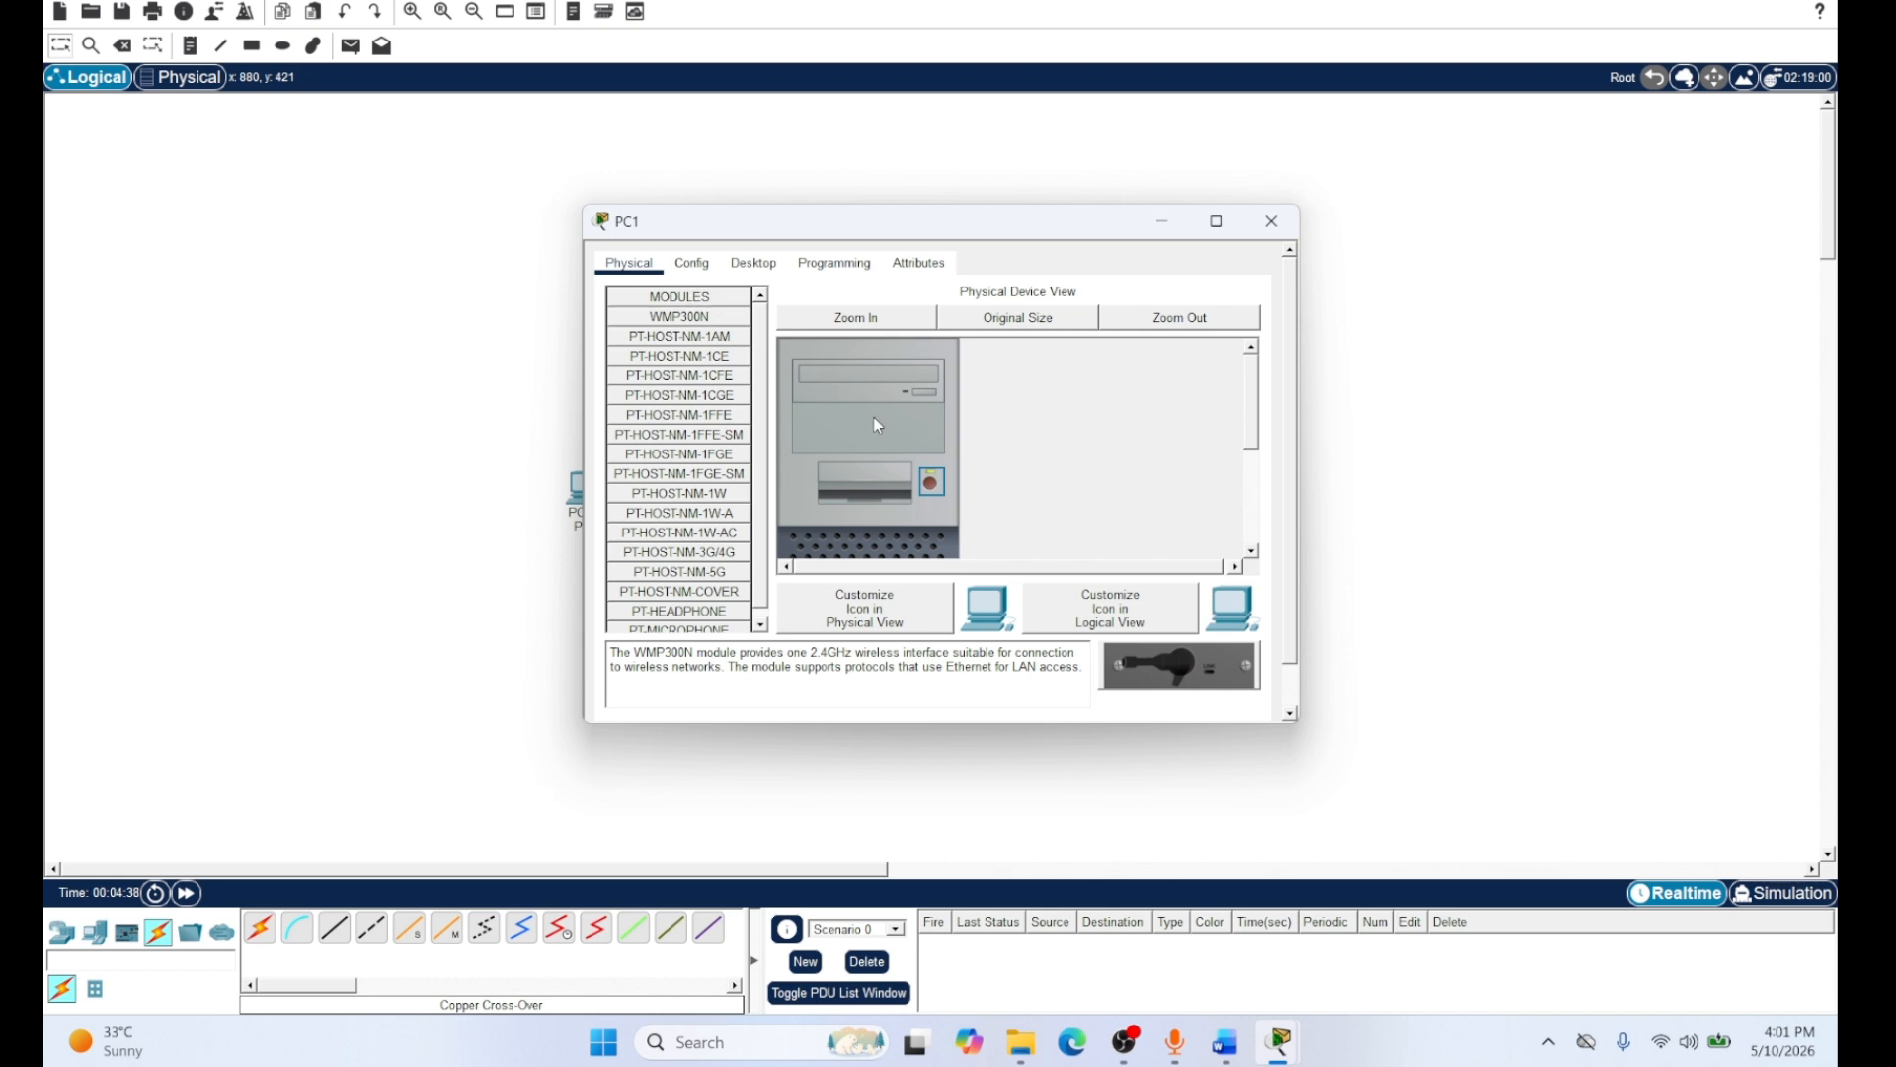
pyautogui.scroll(-5, 873, 416)
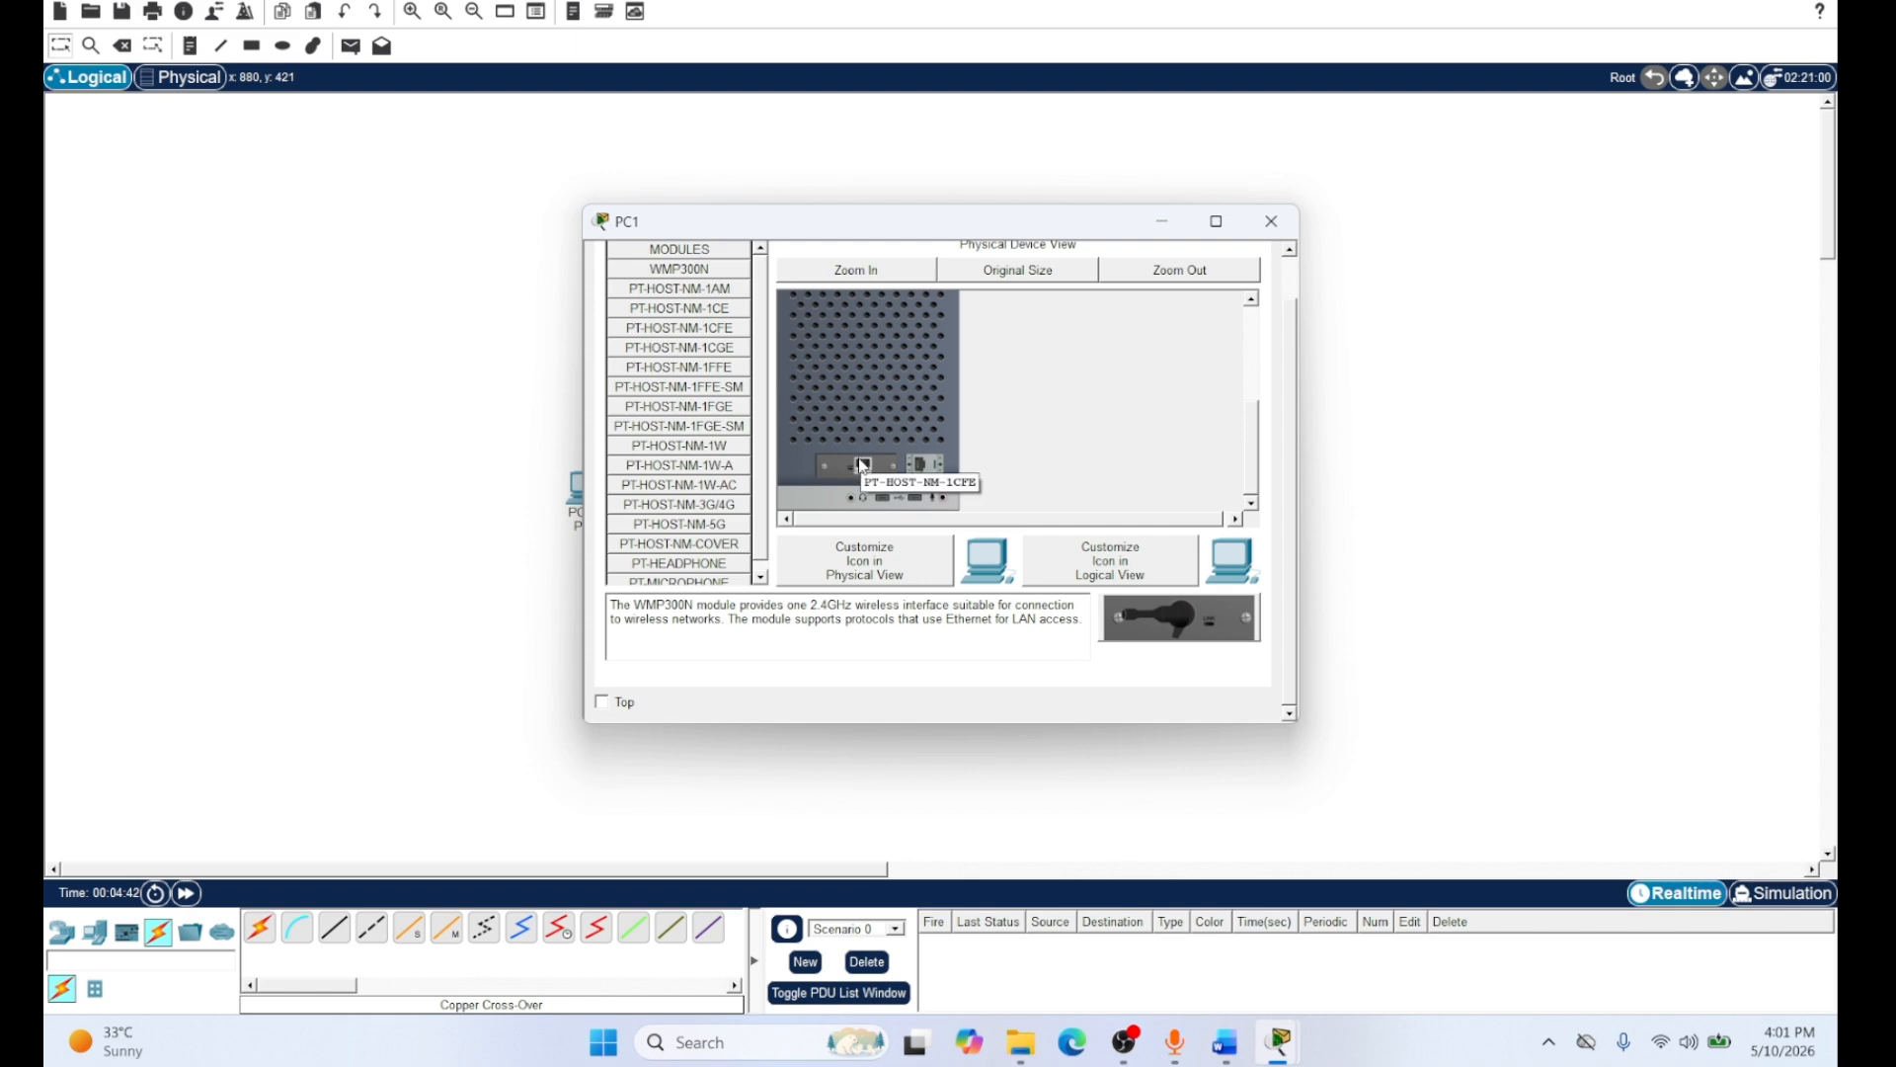
pyautogui.click(1271, 223)
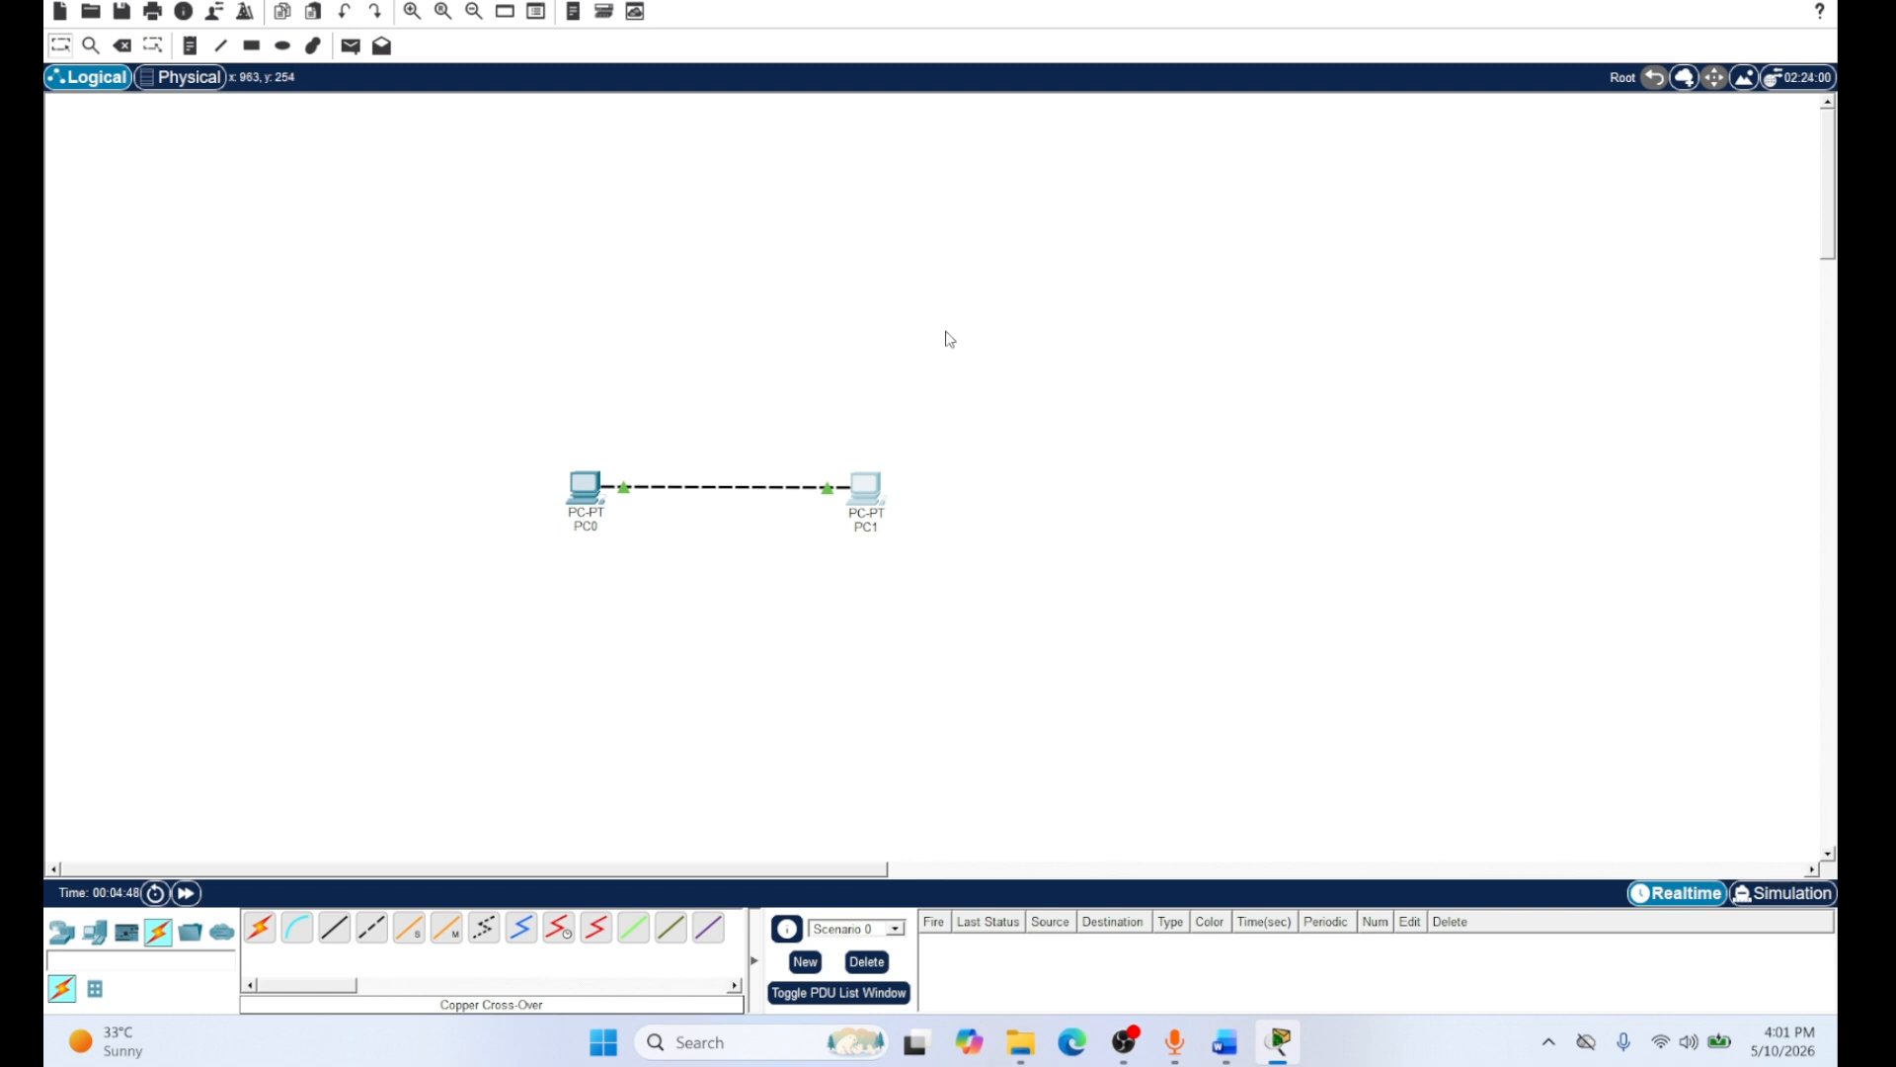
# Give PC0 the static IPv4 address 192.168.1.1 and have its default subnet mask filled in
pyautogui.click(591, 488)
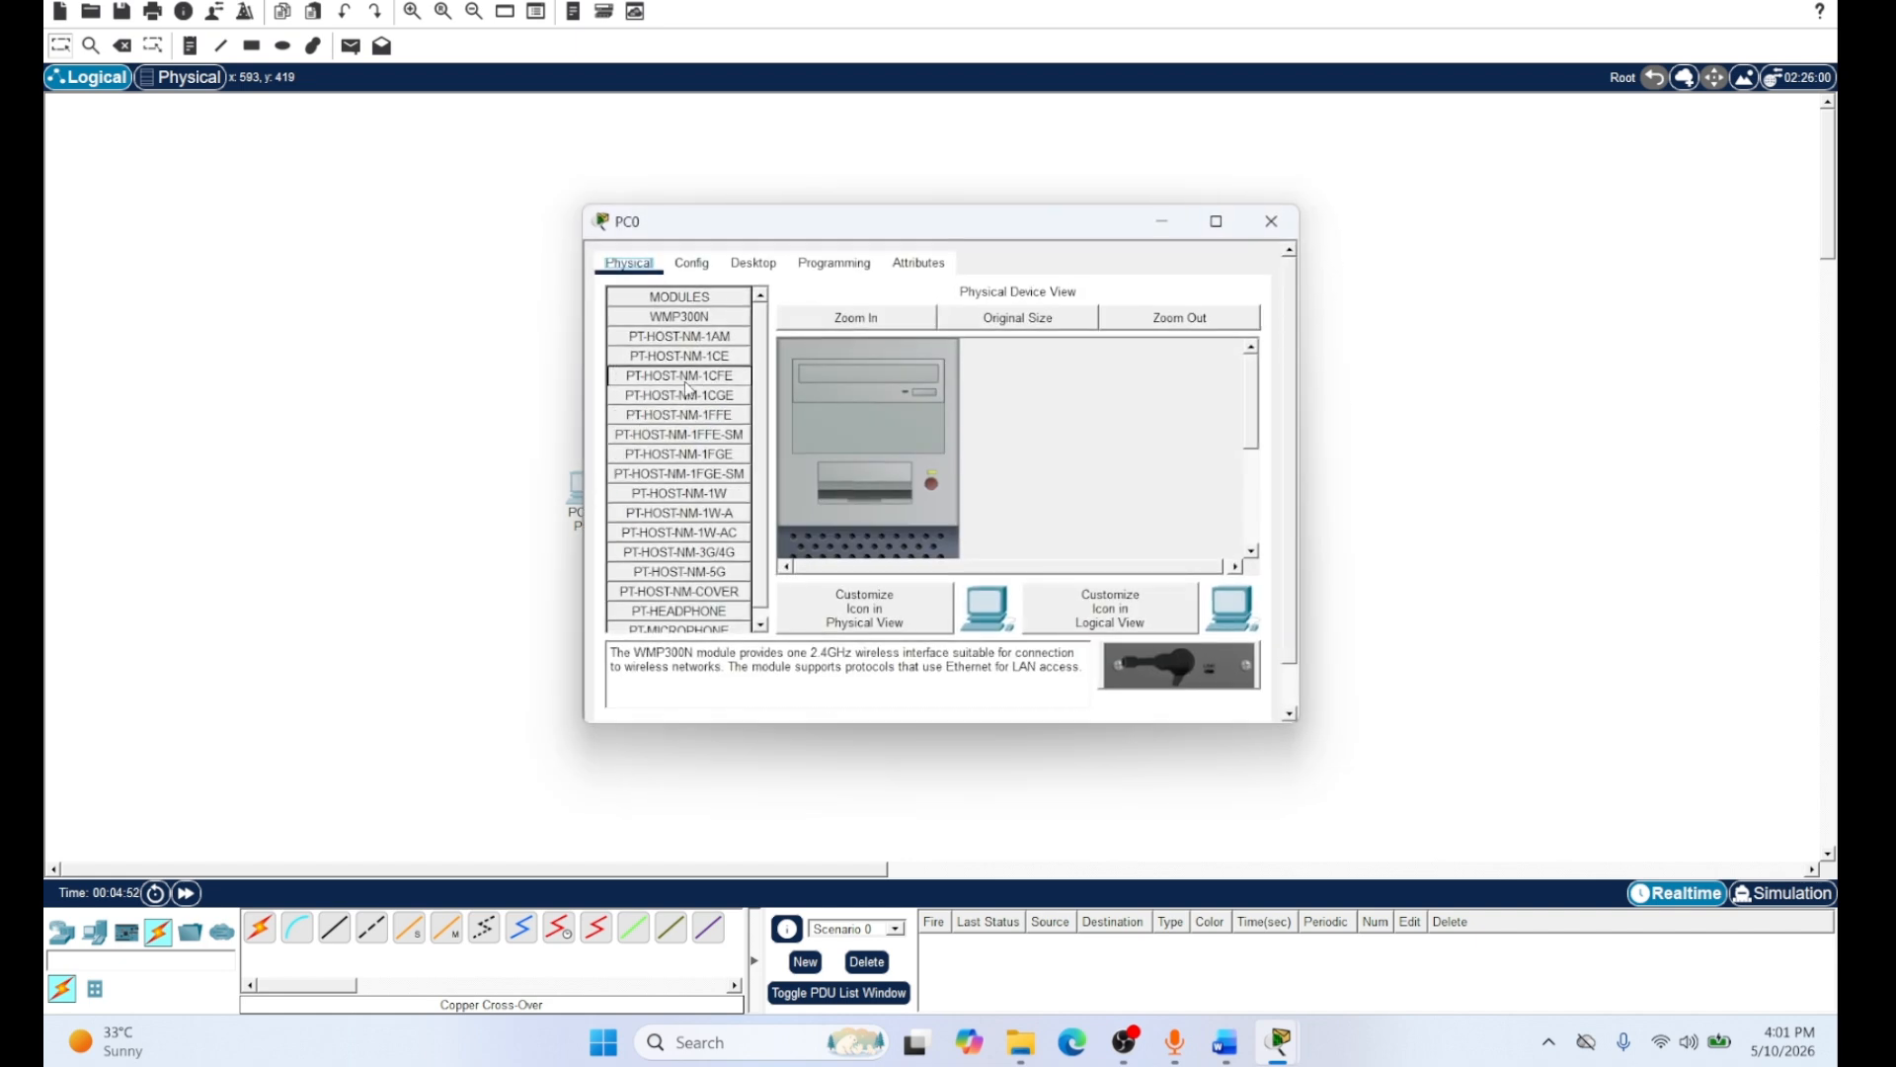
pyautogui.click(756, 264)
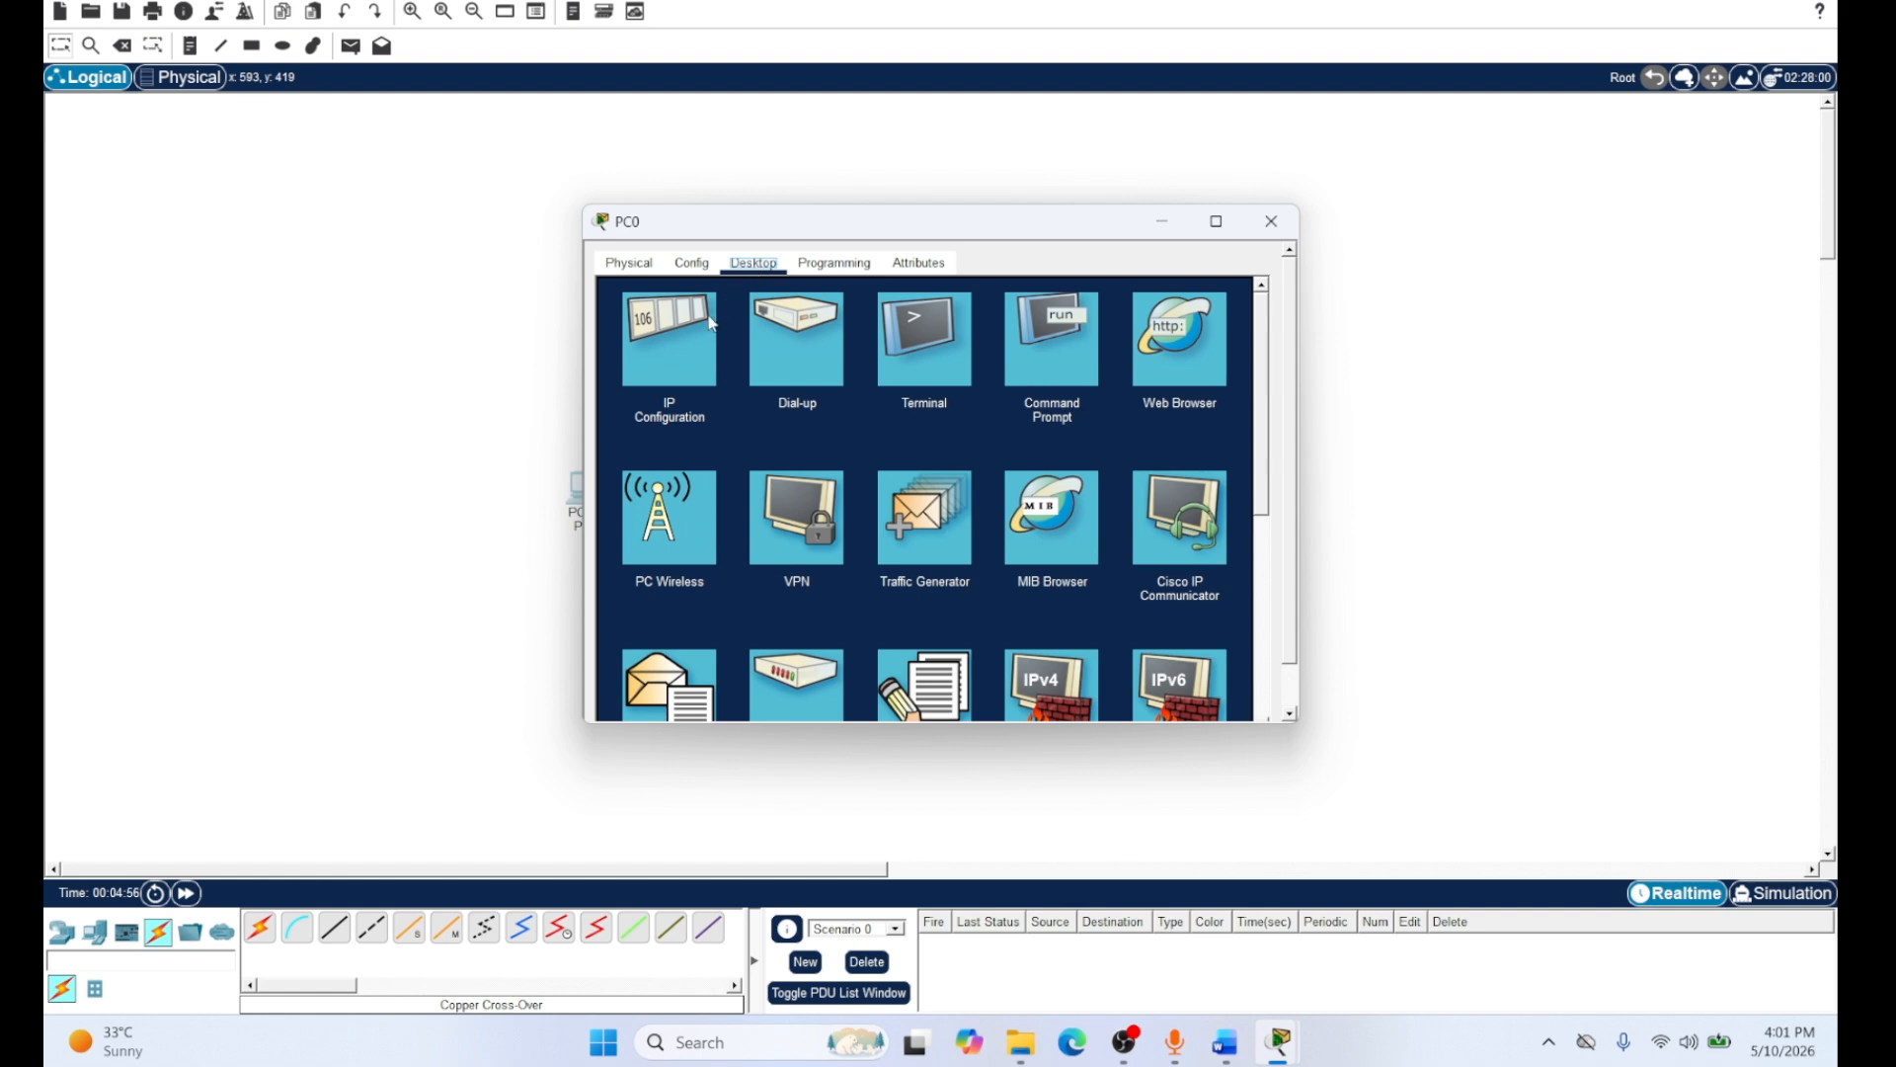
pyautogui.click(661, 333)
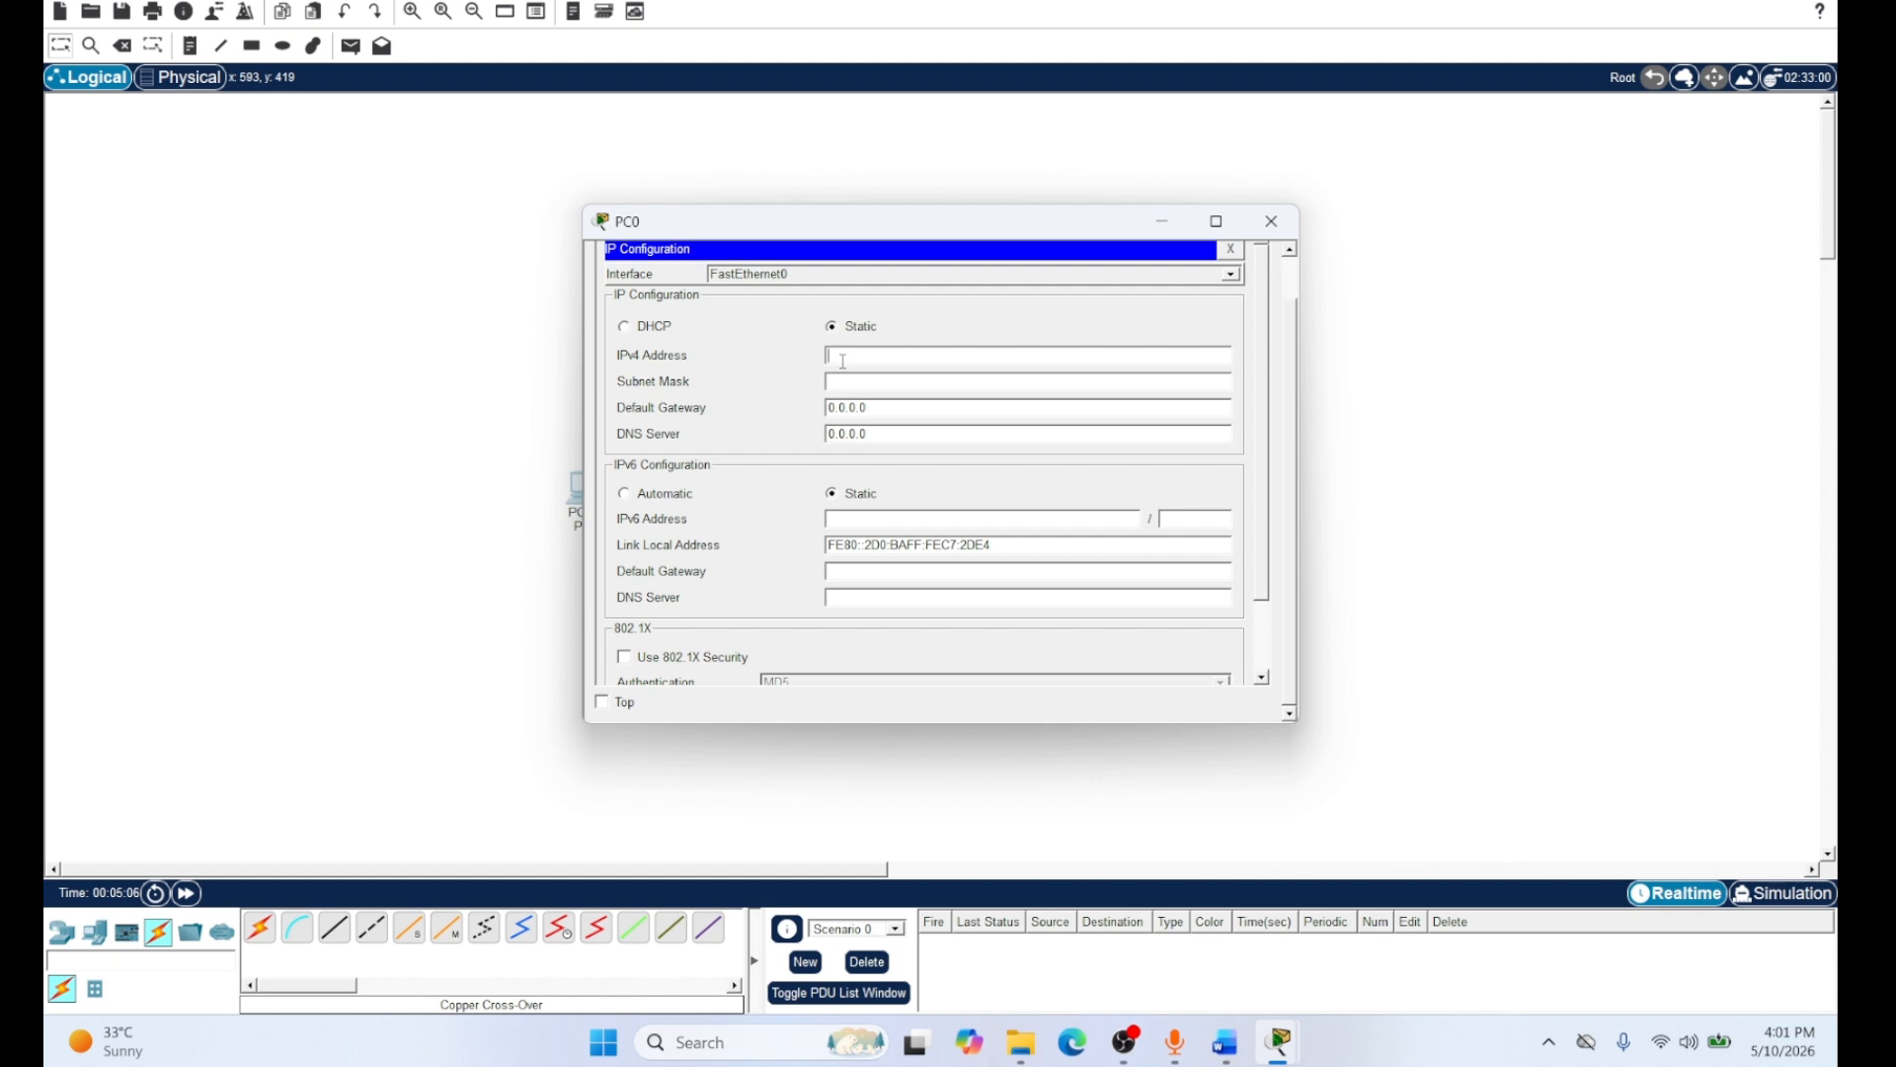
pyautogui.write('192.168.1.1')
pyautogui.click(842, 382)
pyautogui.click(1269, 229)
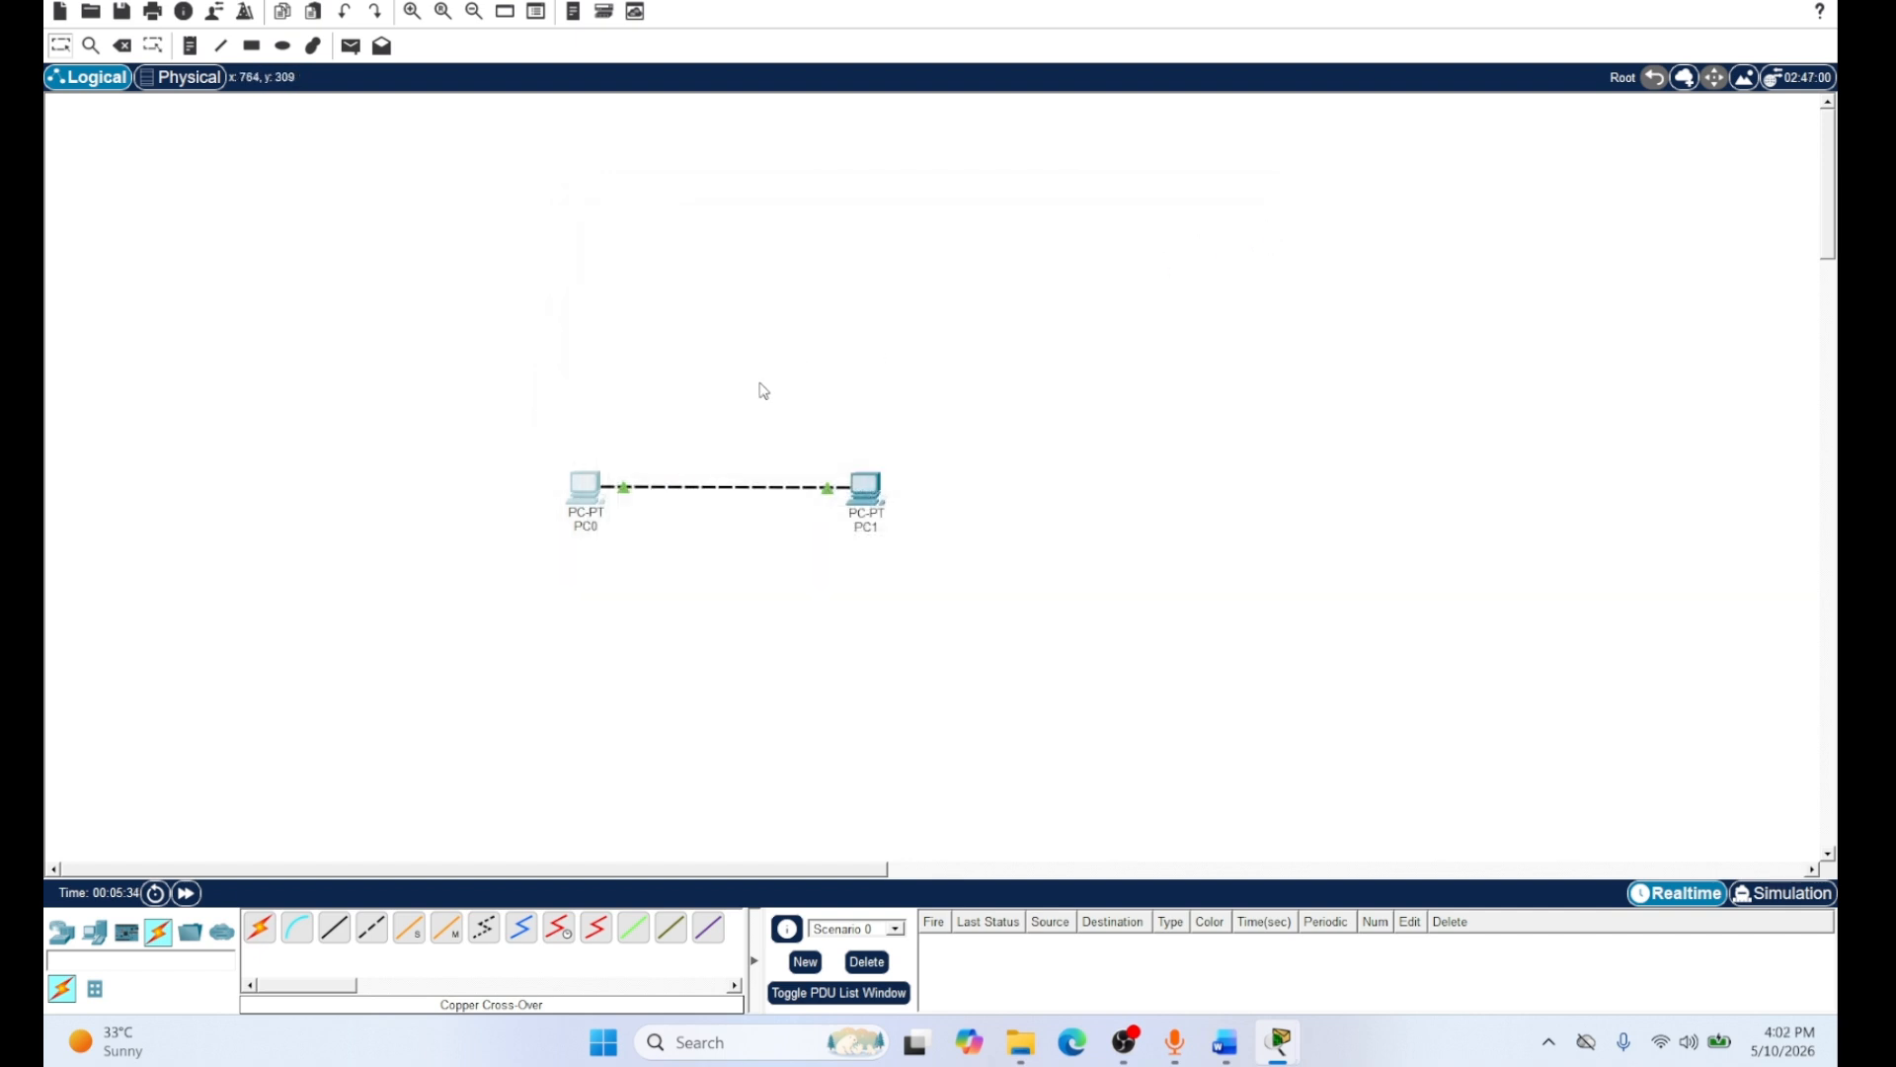
# Give PC1 the static IPv4 address 192.168.1.2 and have its default subnet mask filled in
pyautogui.click(872, 485)
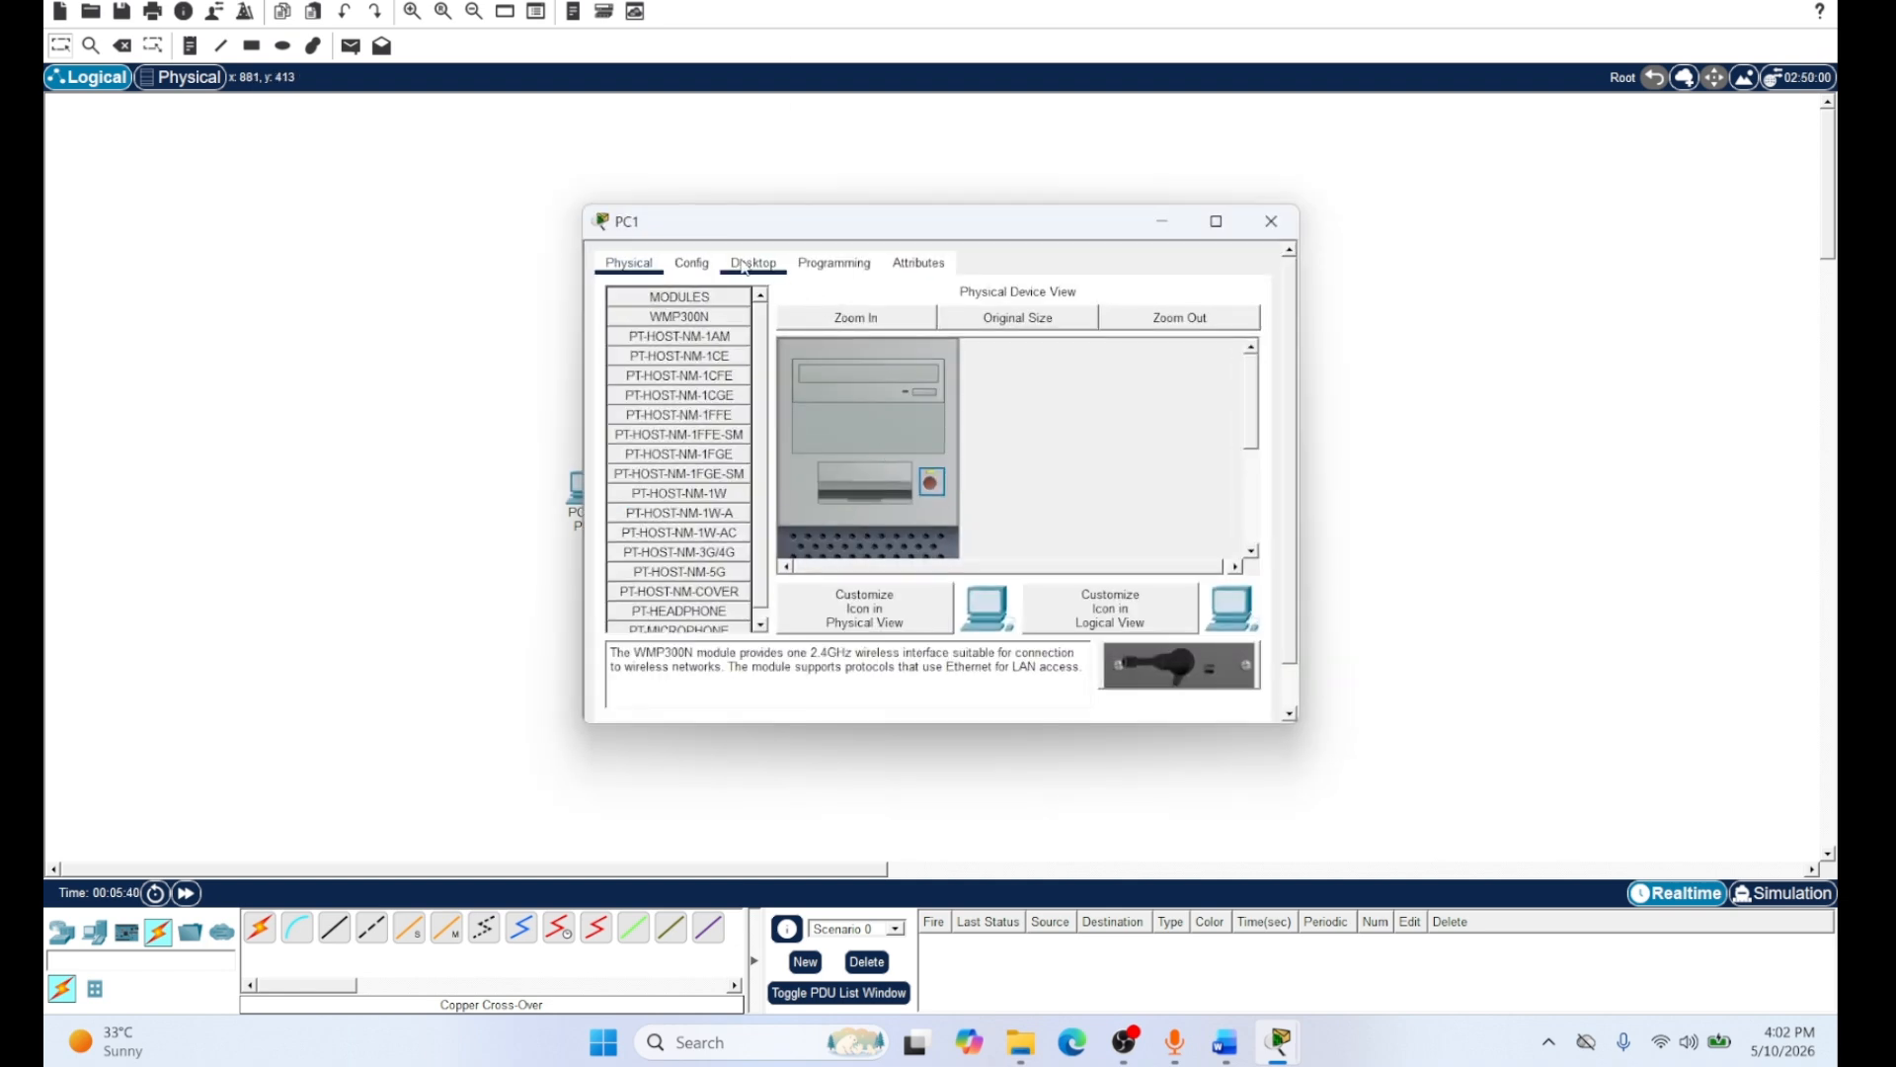
pyautogui.click(744, 266)
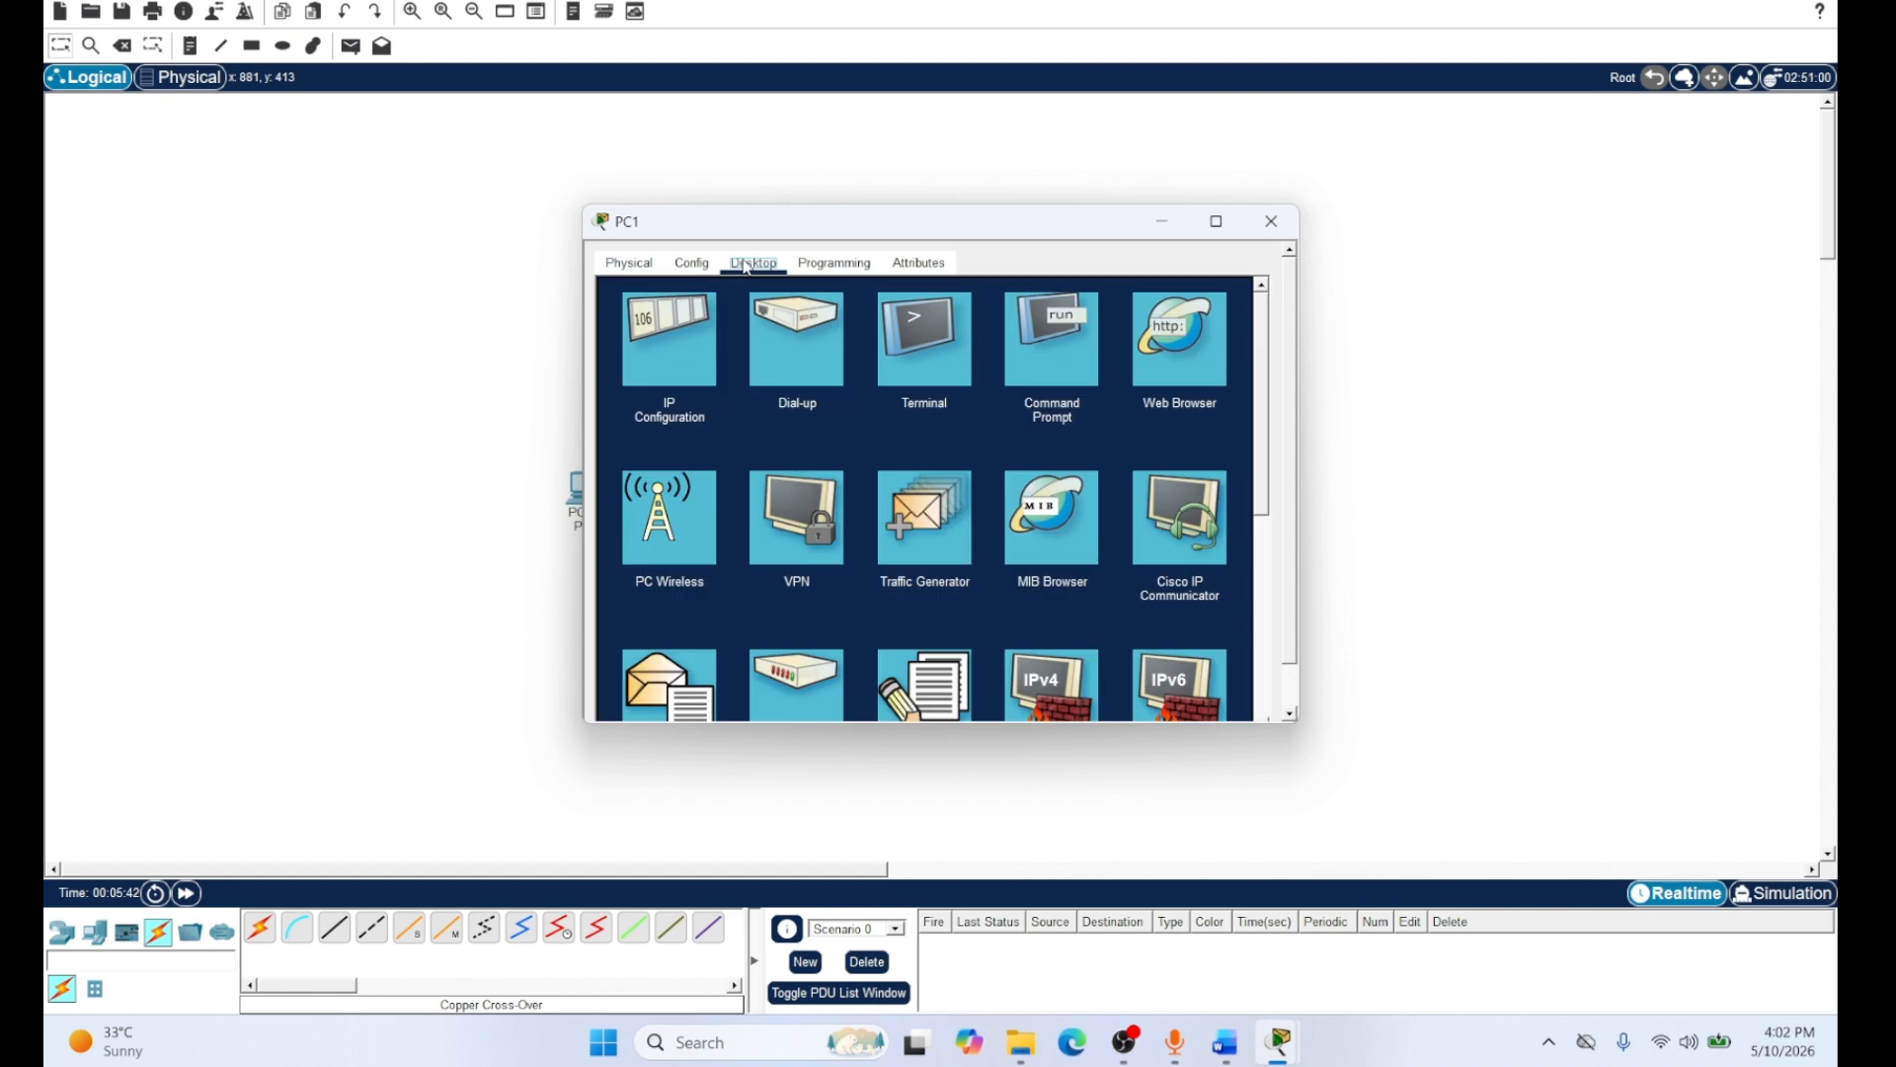
pyautogui.click(655, 345)
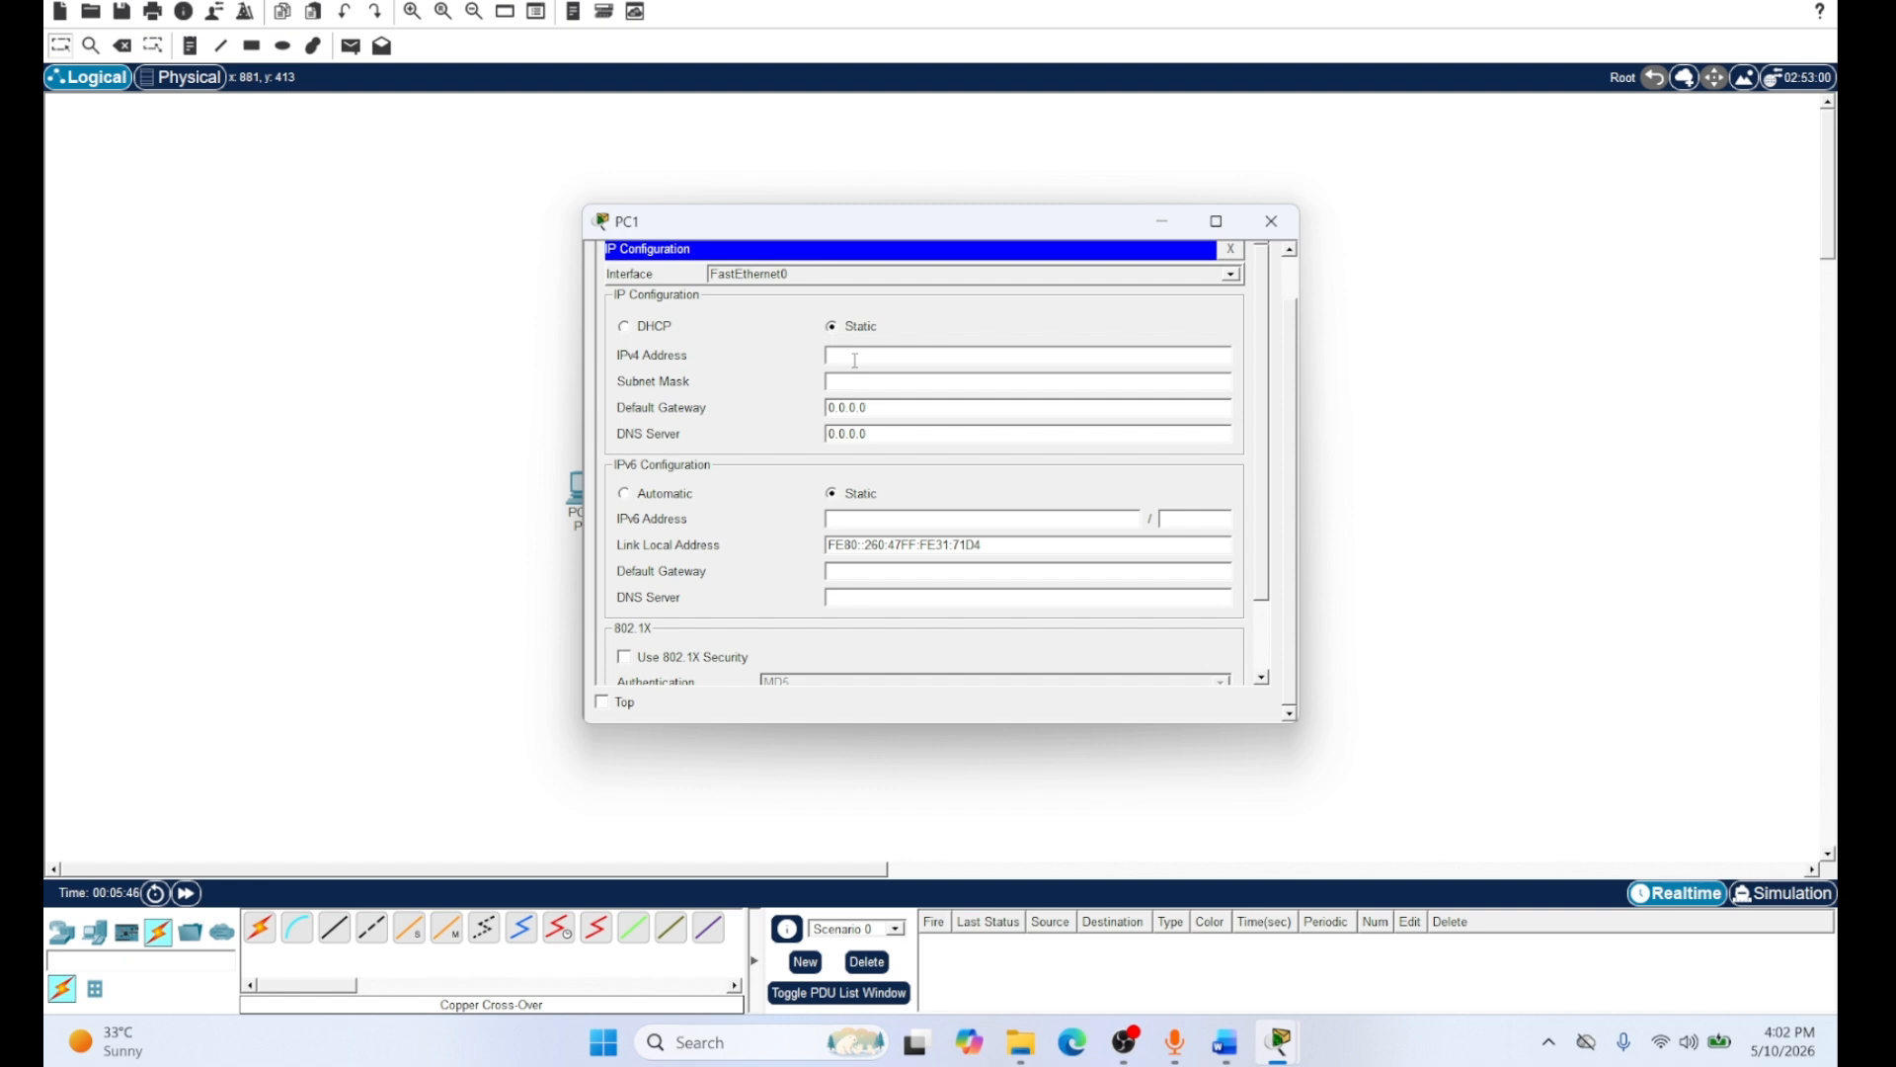
pyautogui.write('192.168.1.2')
pyautogui.click(855, 385)
pyautogui.click(1272, 223)
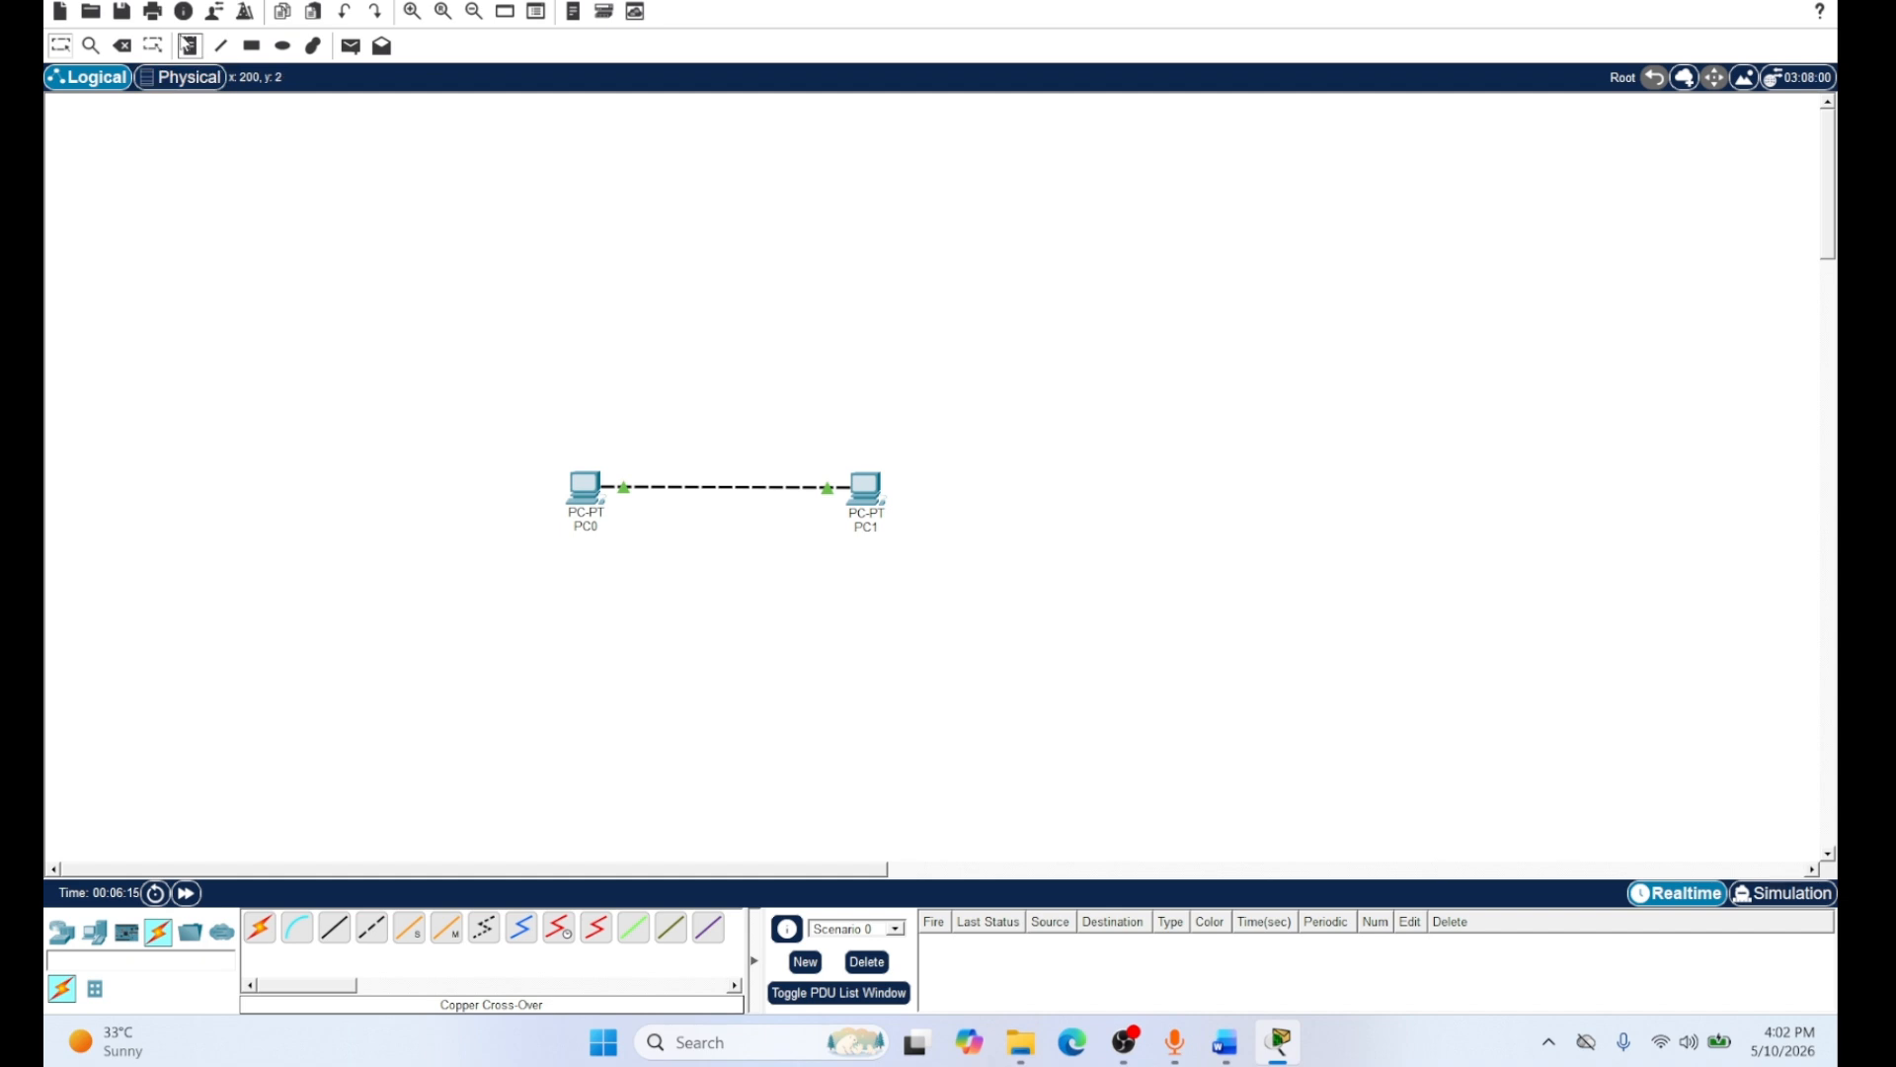
# Place a text note reading 192.168.1.1 just above PC0 in the workspace
pyautogui.click(194, 47)
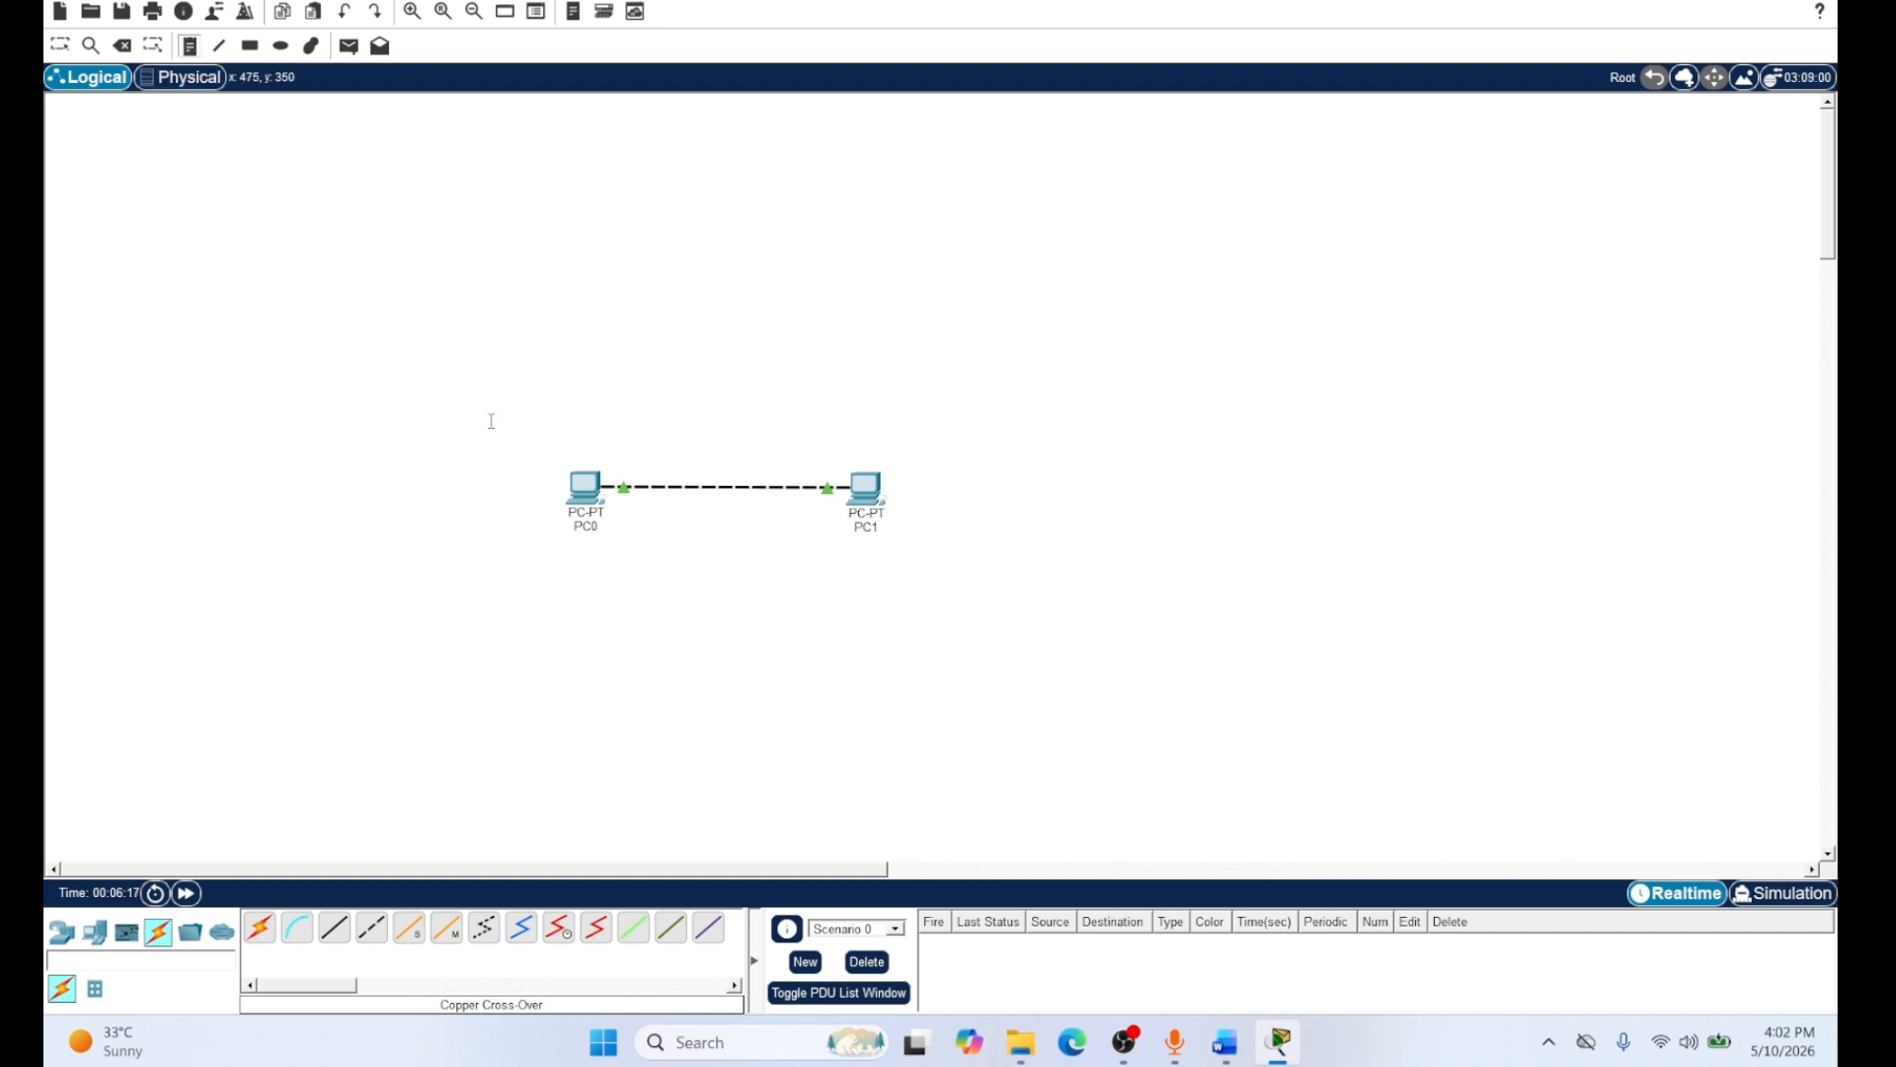
pyautogui.click(550, 444)
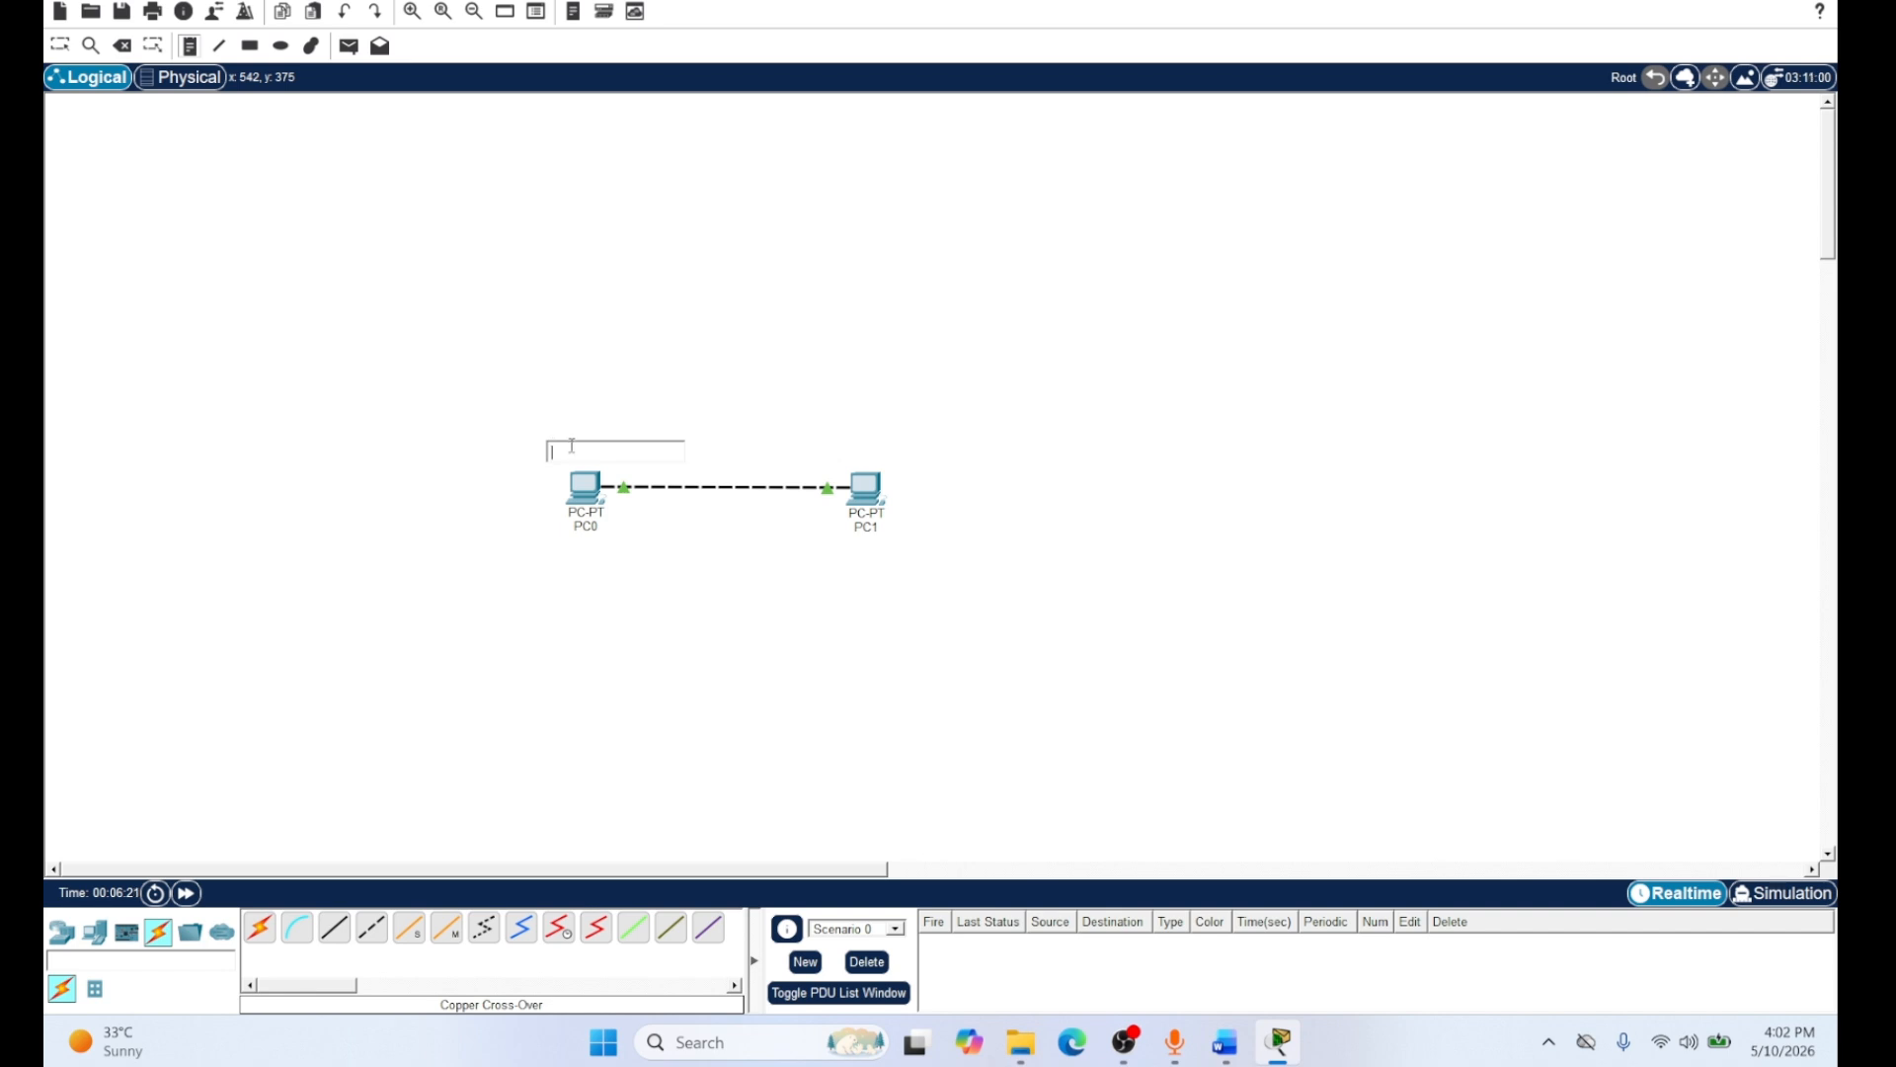
pyautogui.write('192.16')
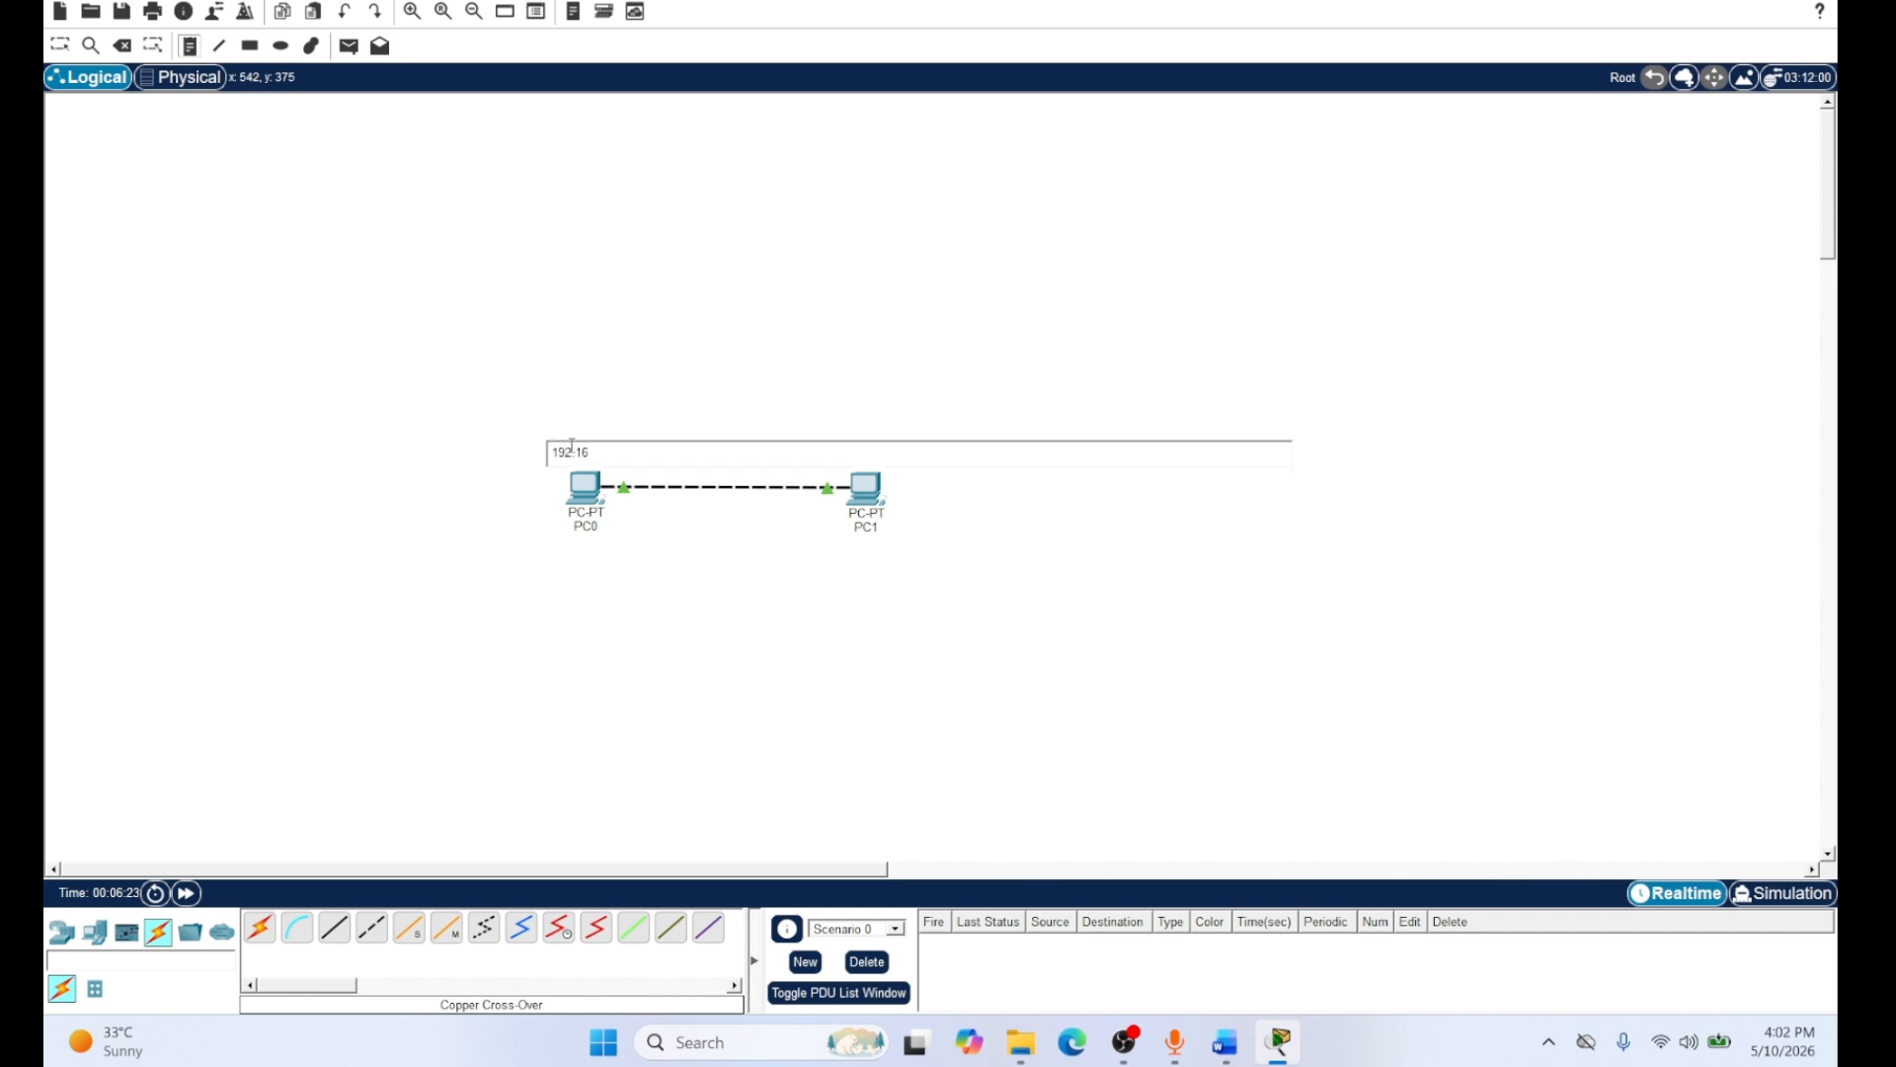
pyautogui.write('8.1.1')
# Place a text note reading 192.168.1.2 just below PC1 and leave the note tool
pyautogui.click(855, 558)
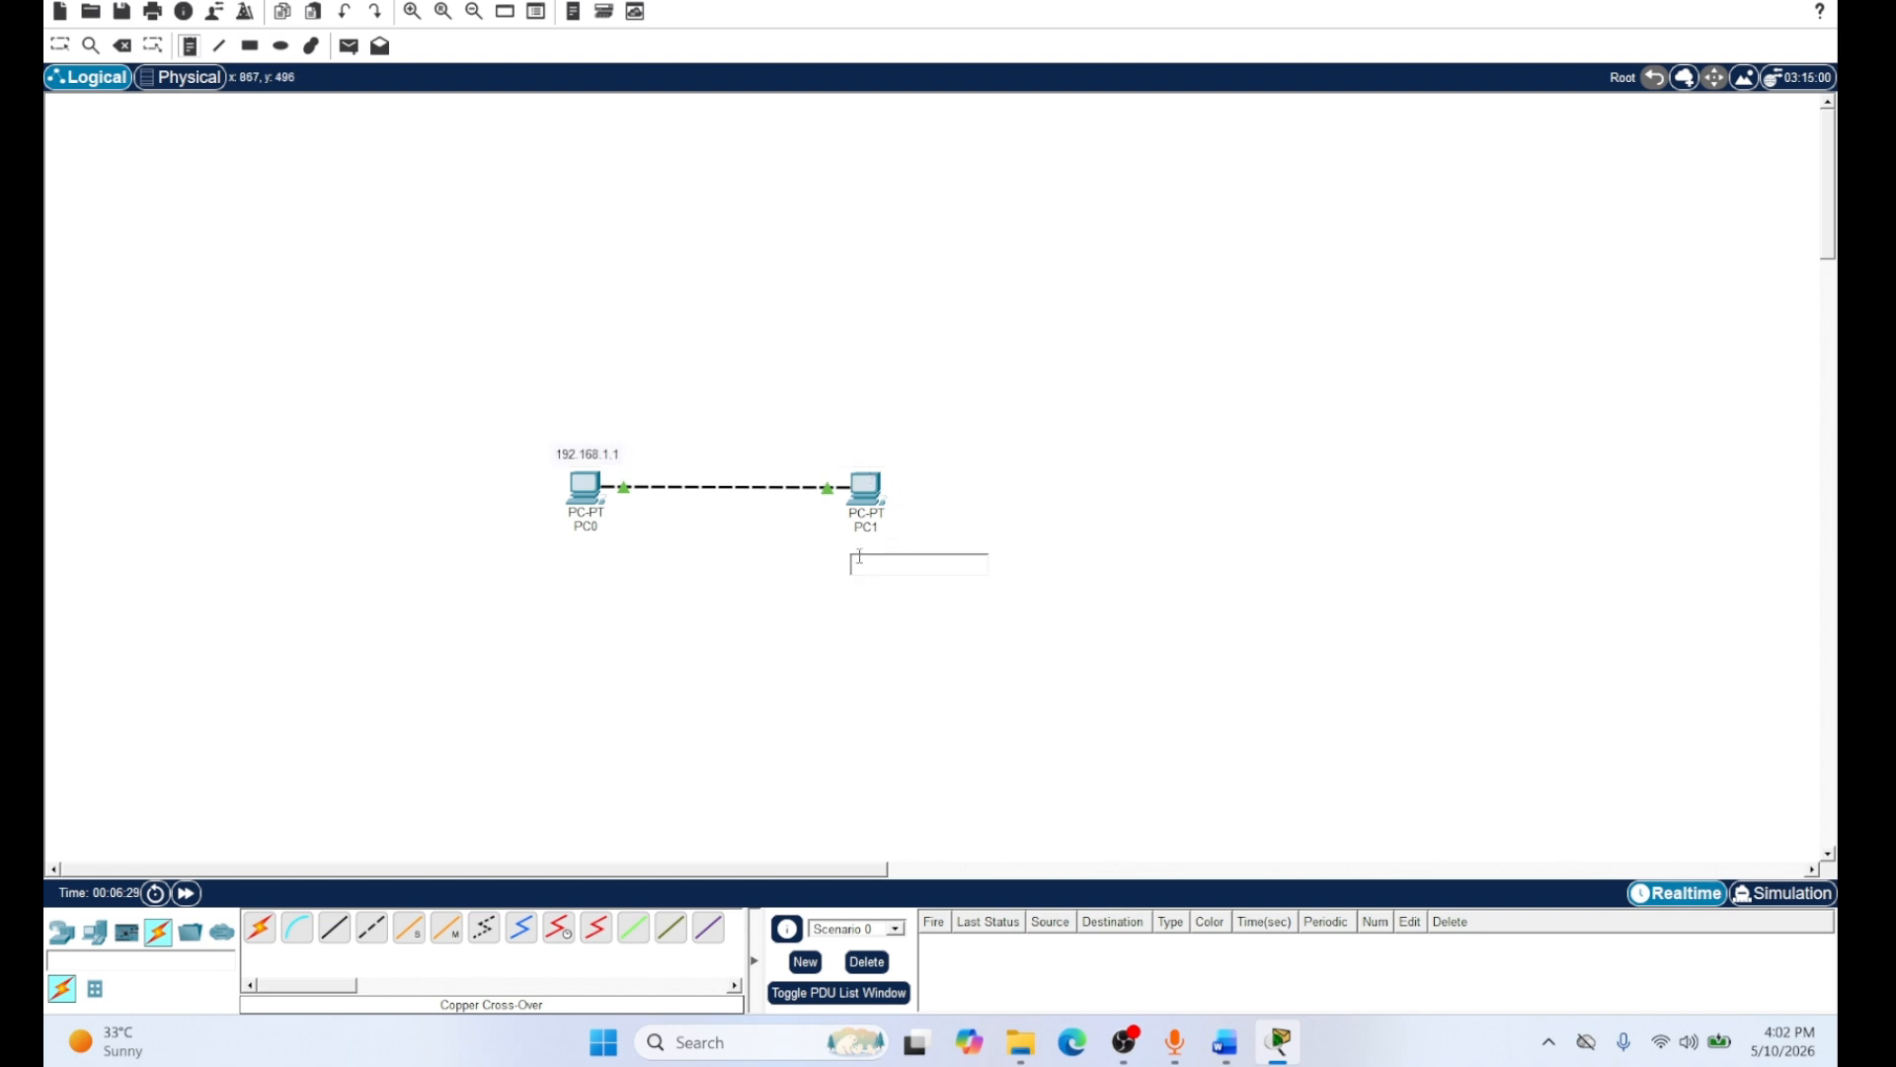
pyautogui.write('192.168')
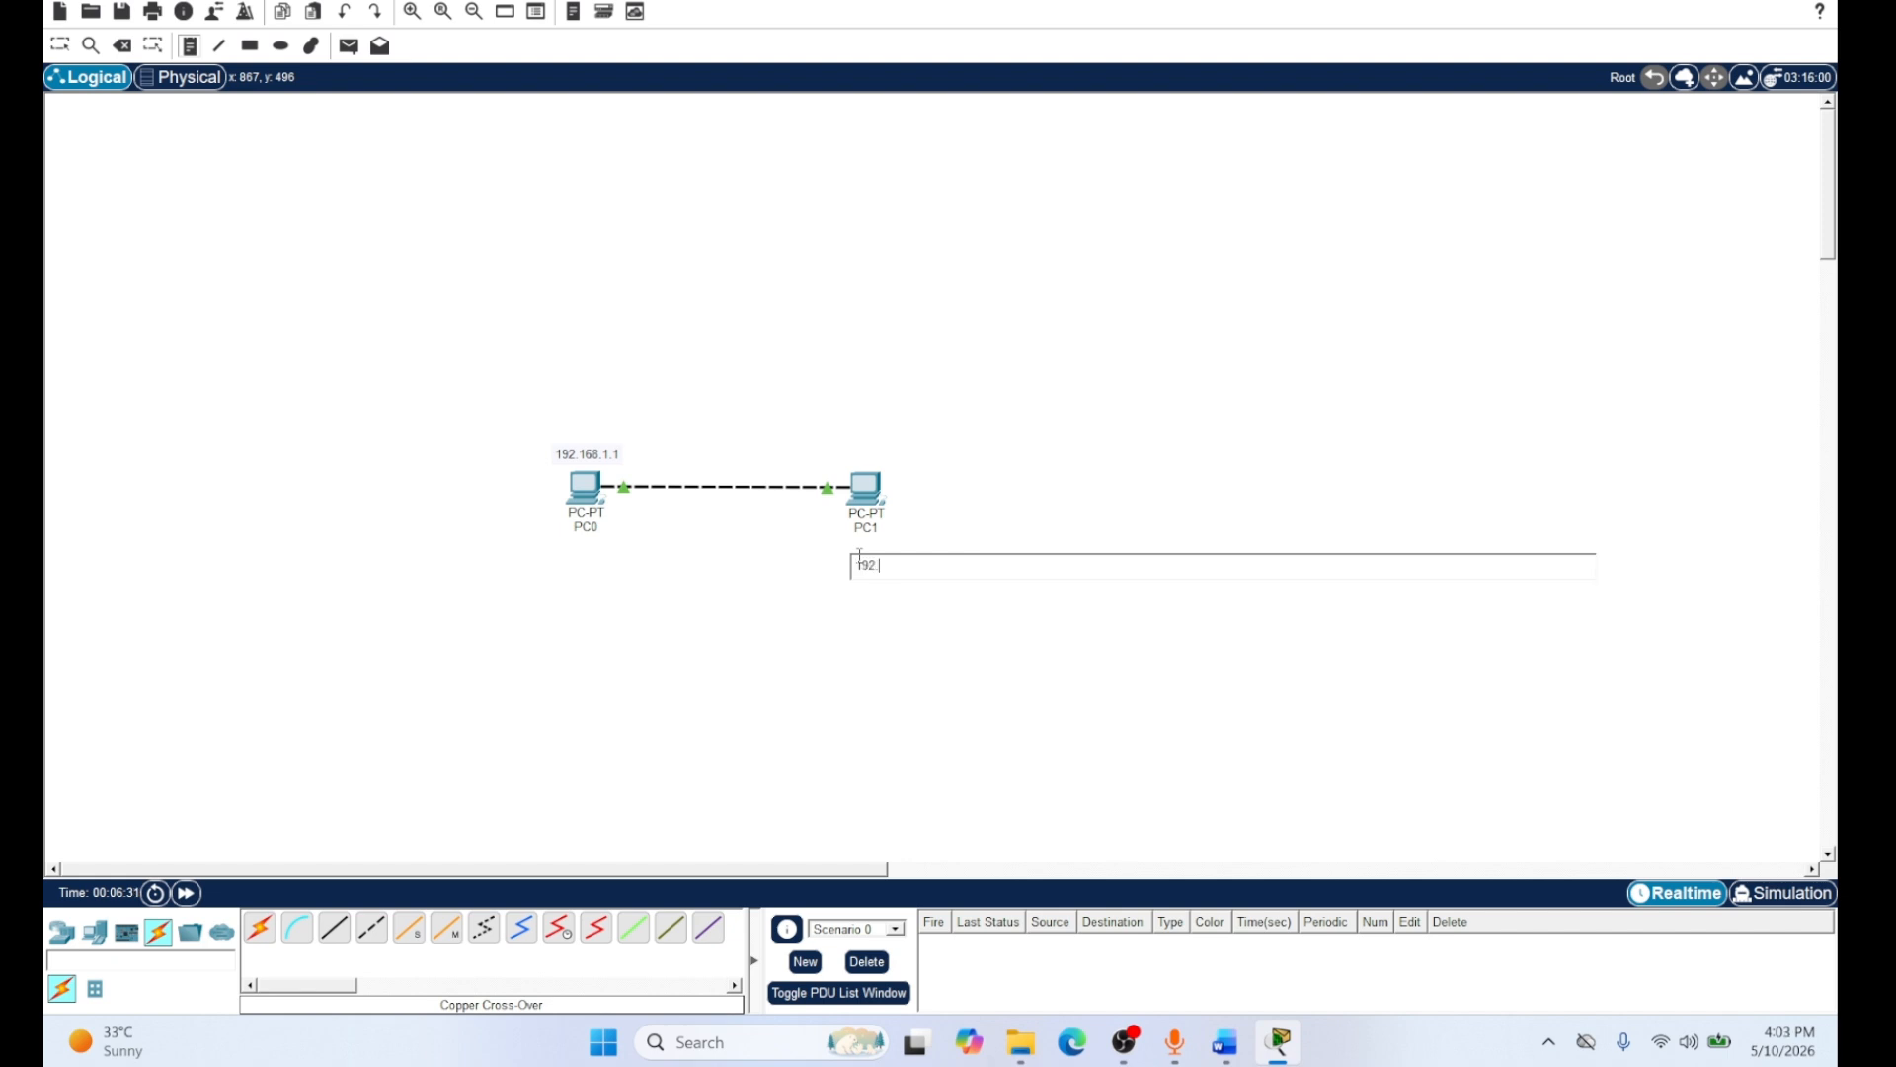
pyautogui.write('.1.2')
pyautogui.press('Return')
pyautogui.press('Escape')
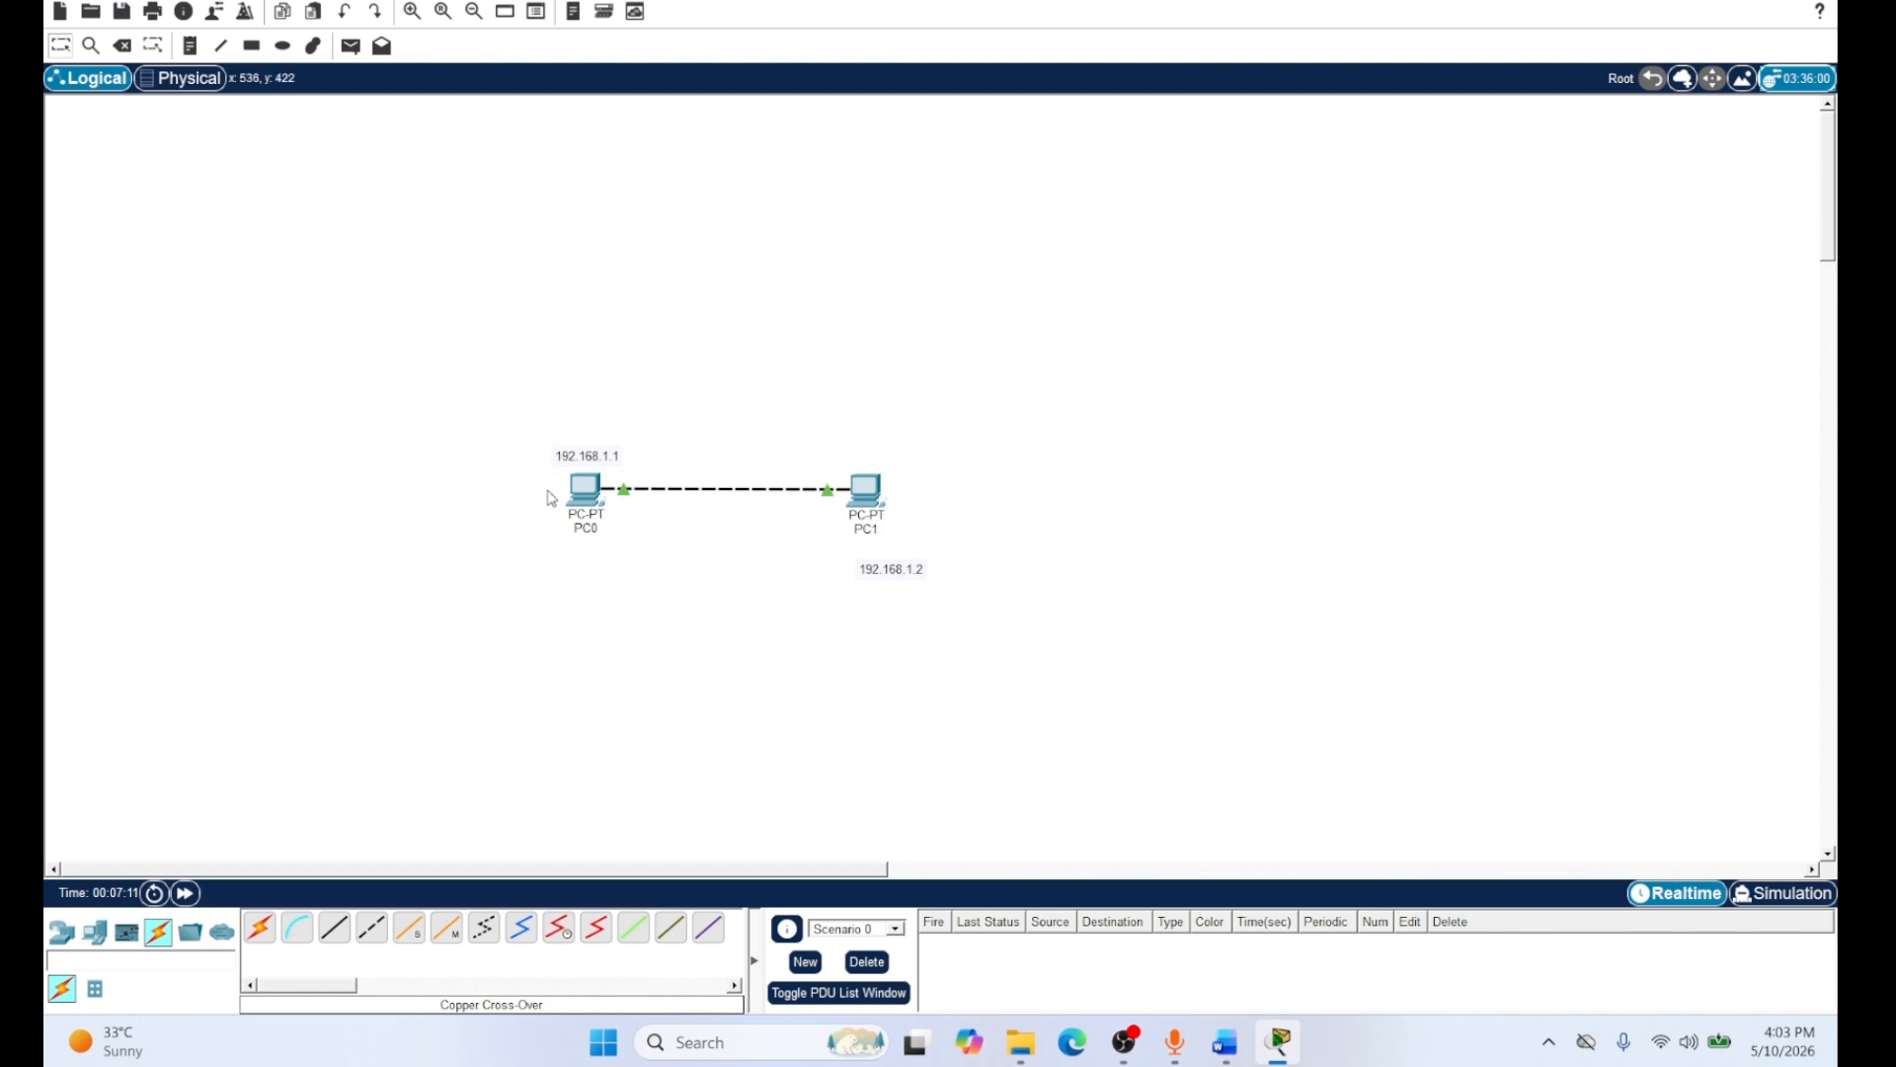
# Run ipconfig in PC0's Command Prompt, highlight its FastEthernet0 IPv4 address line and close the device window
pyautogui.click(586, 510)
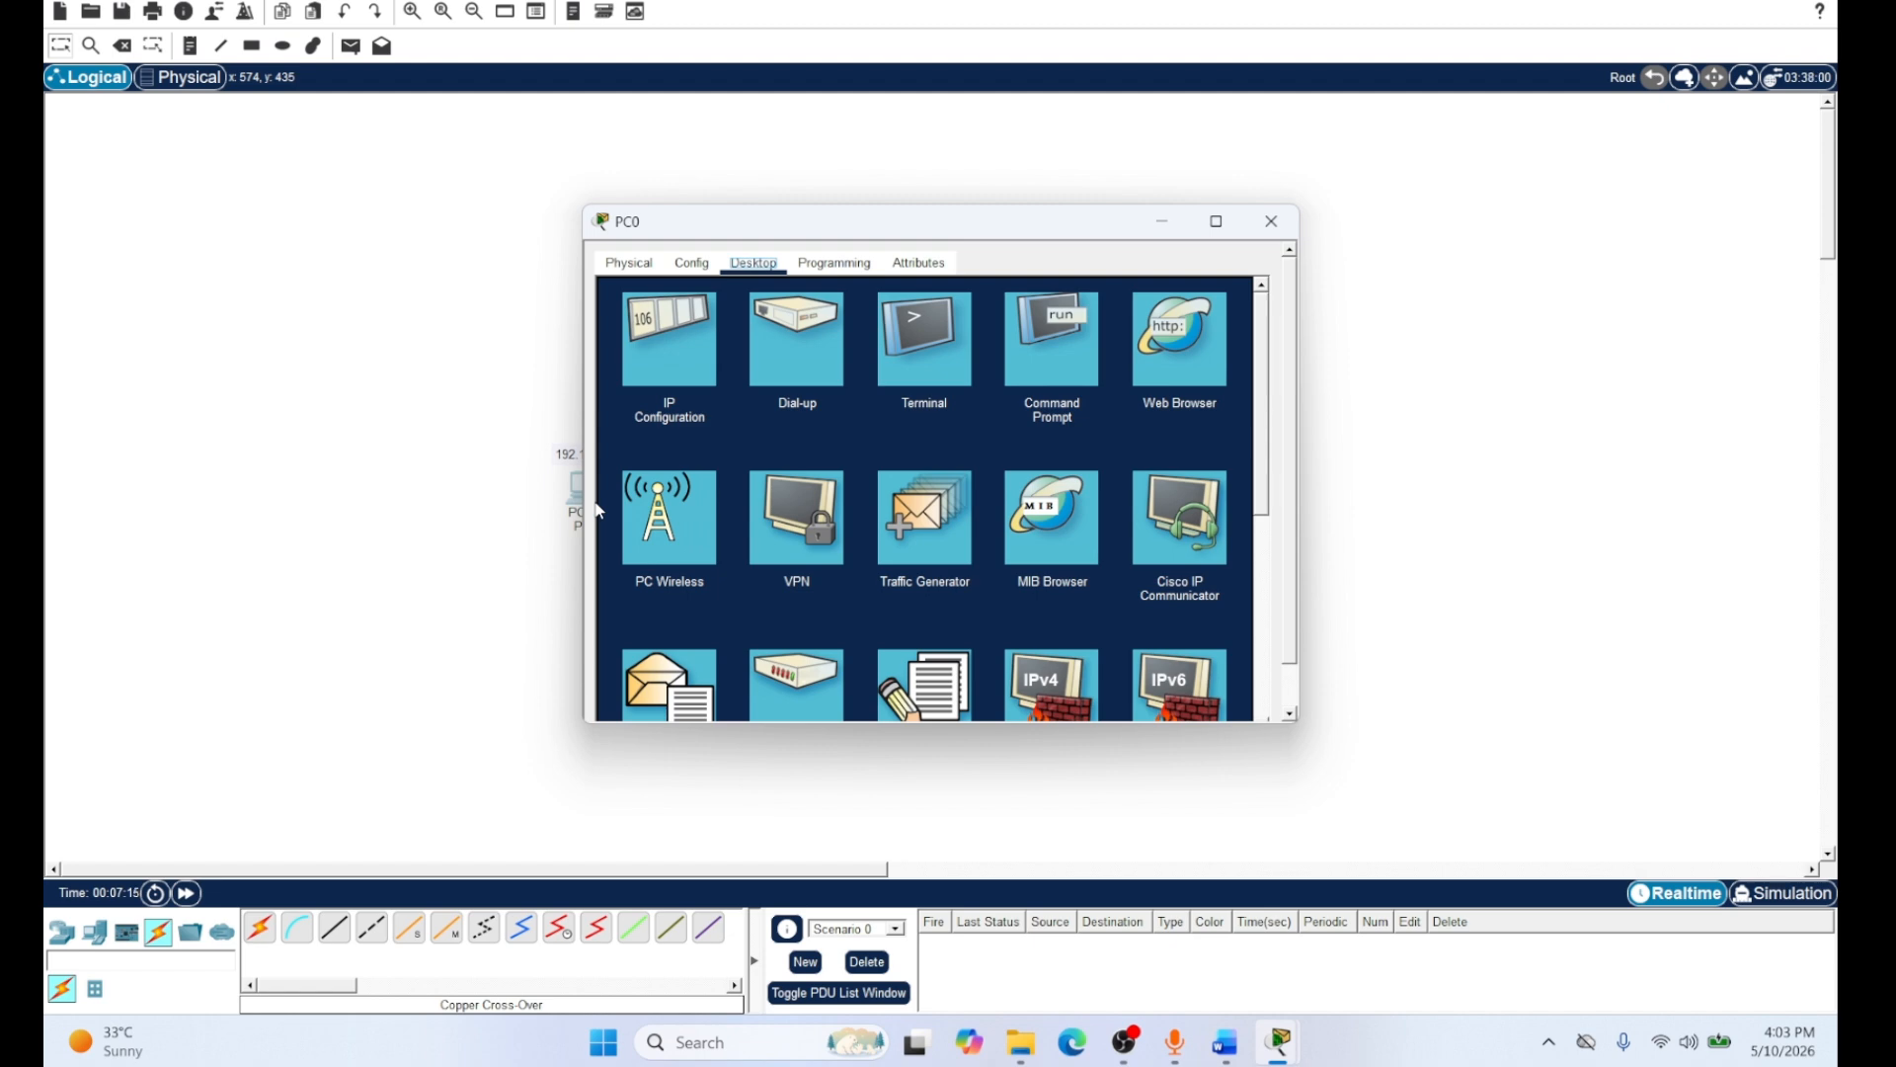
pyautogui.moveTo(794, 225); pyautogui.dragTo(998, 214)
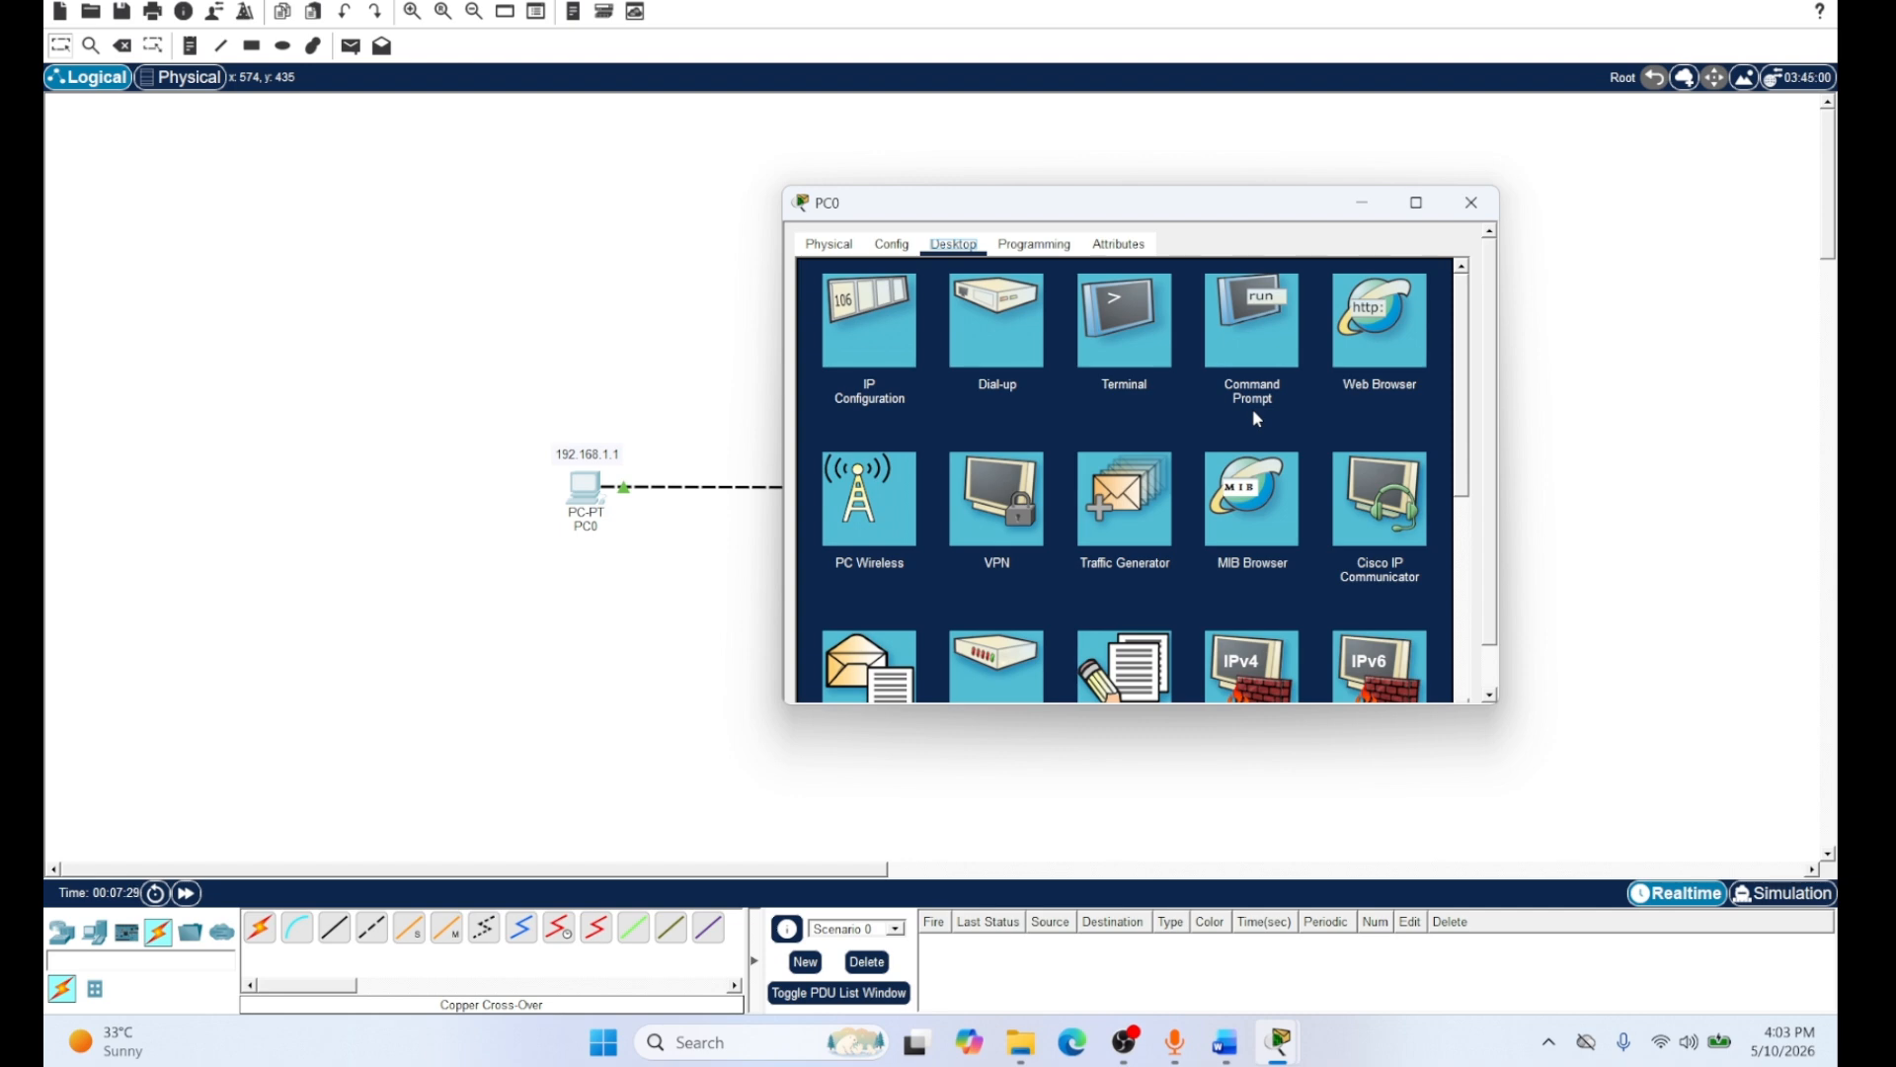
pyautogui.click(1247, 351)
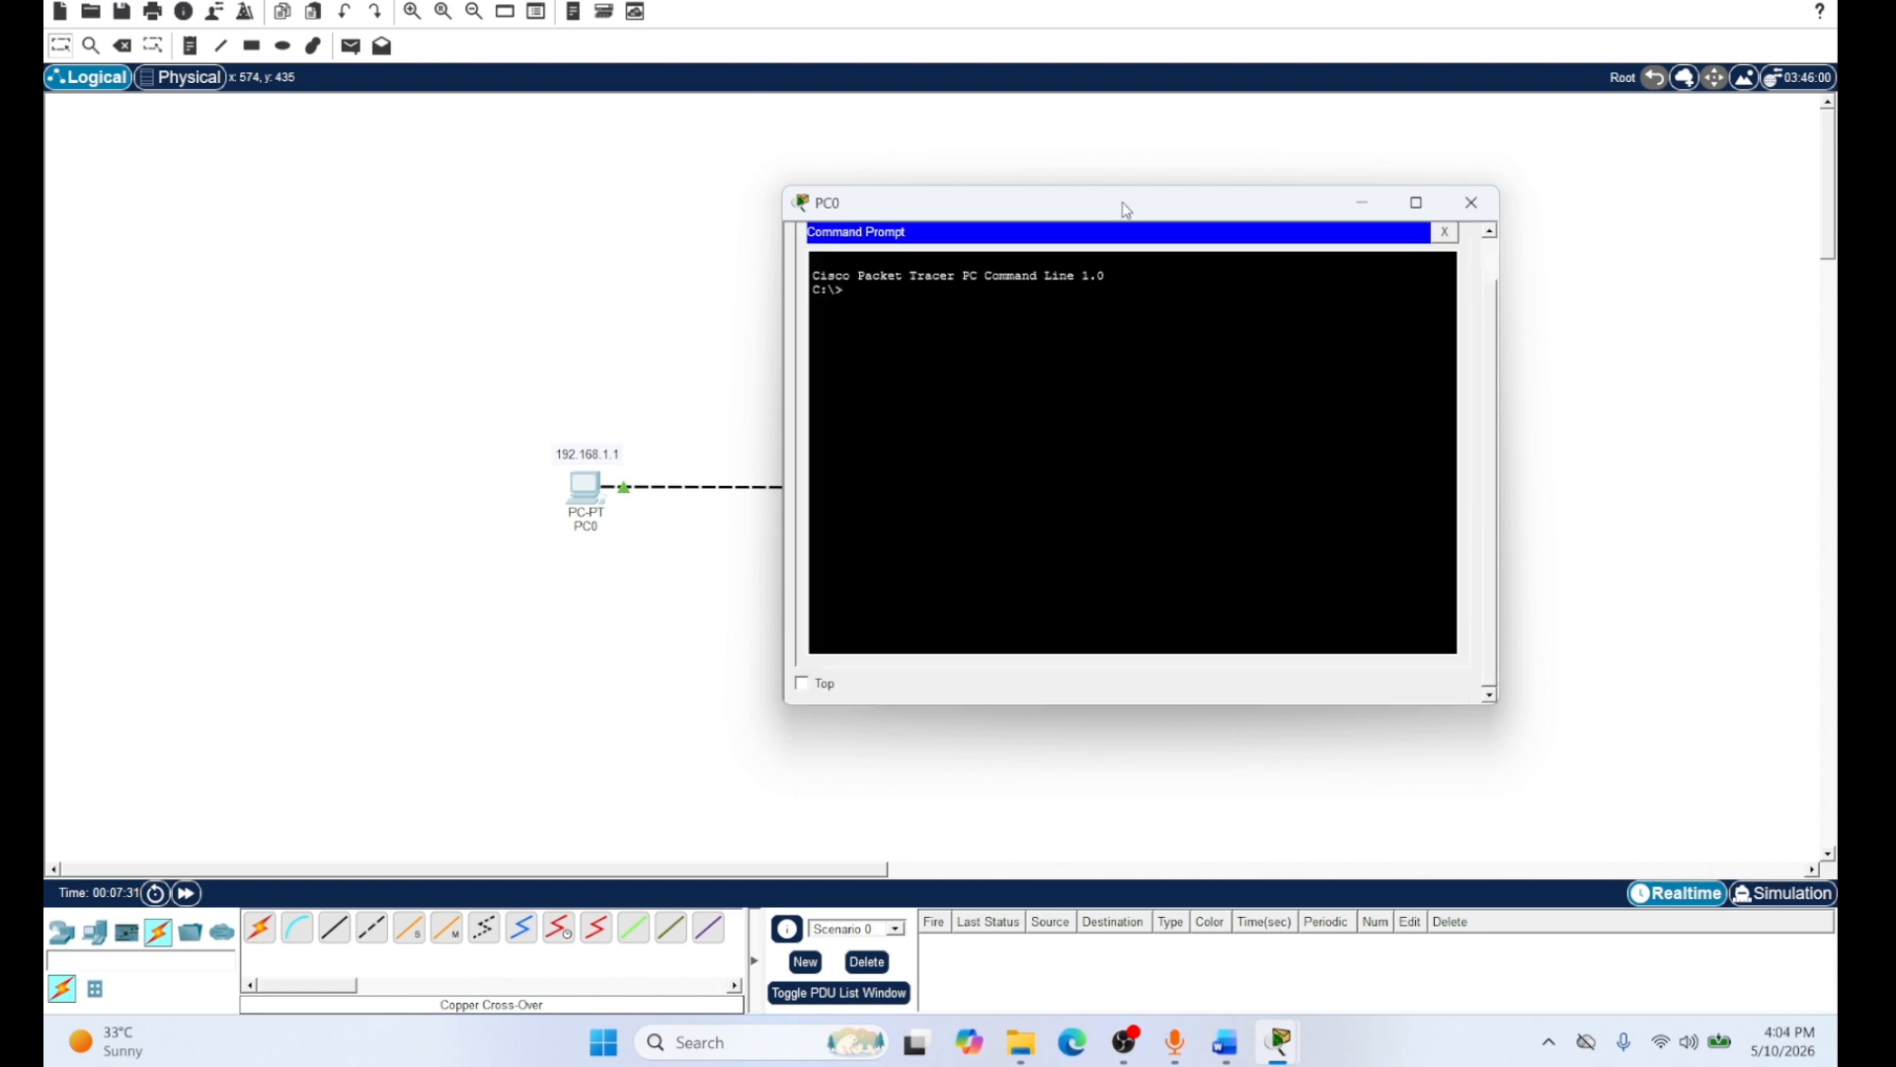
pyautogui.moveTo(1133, 215); pyautogui.dragTo(1202, 214)
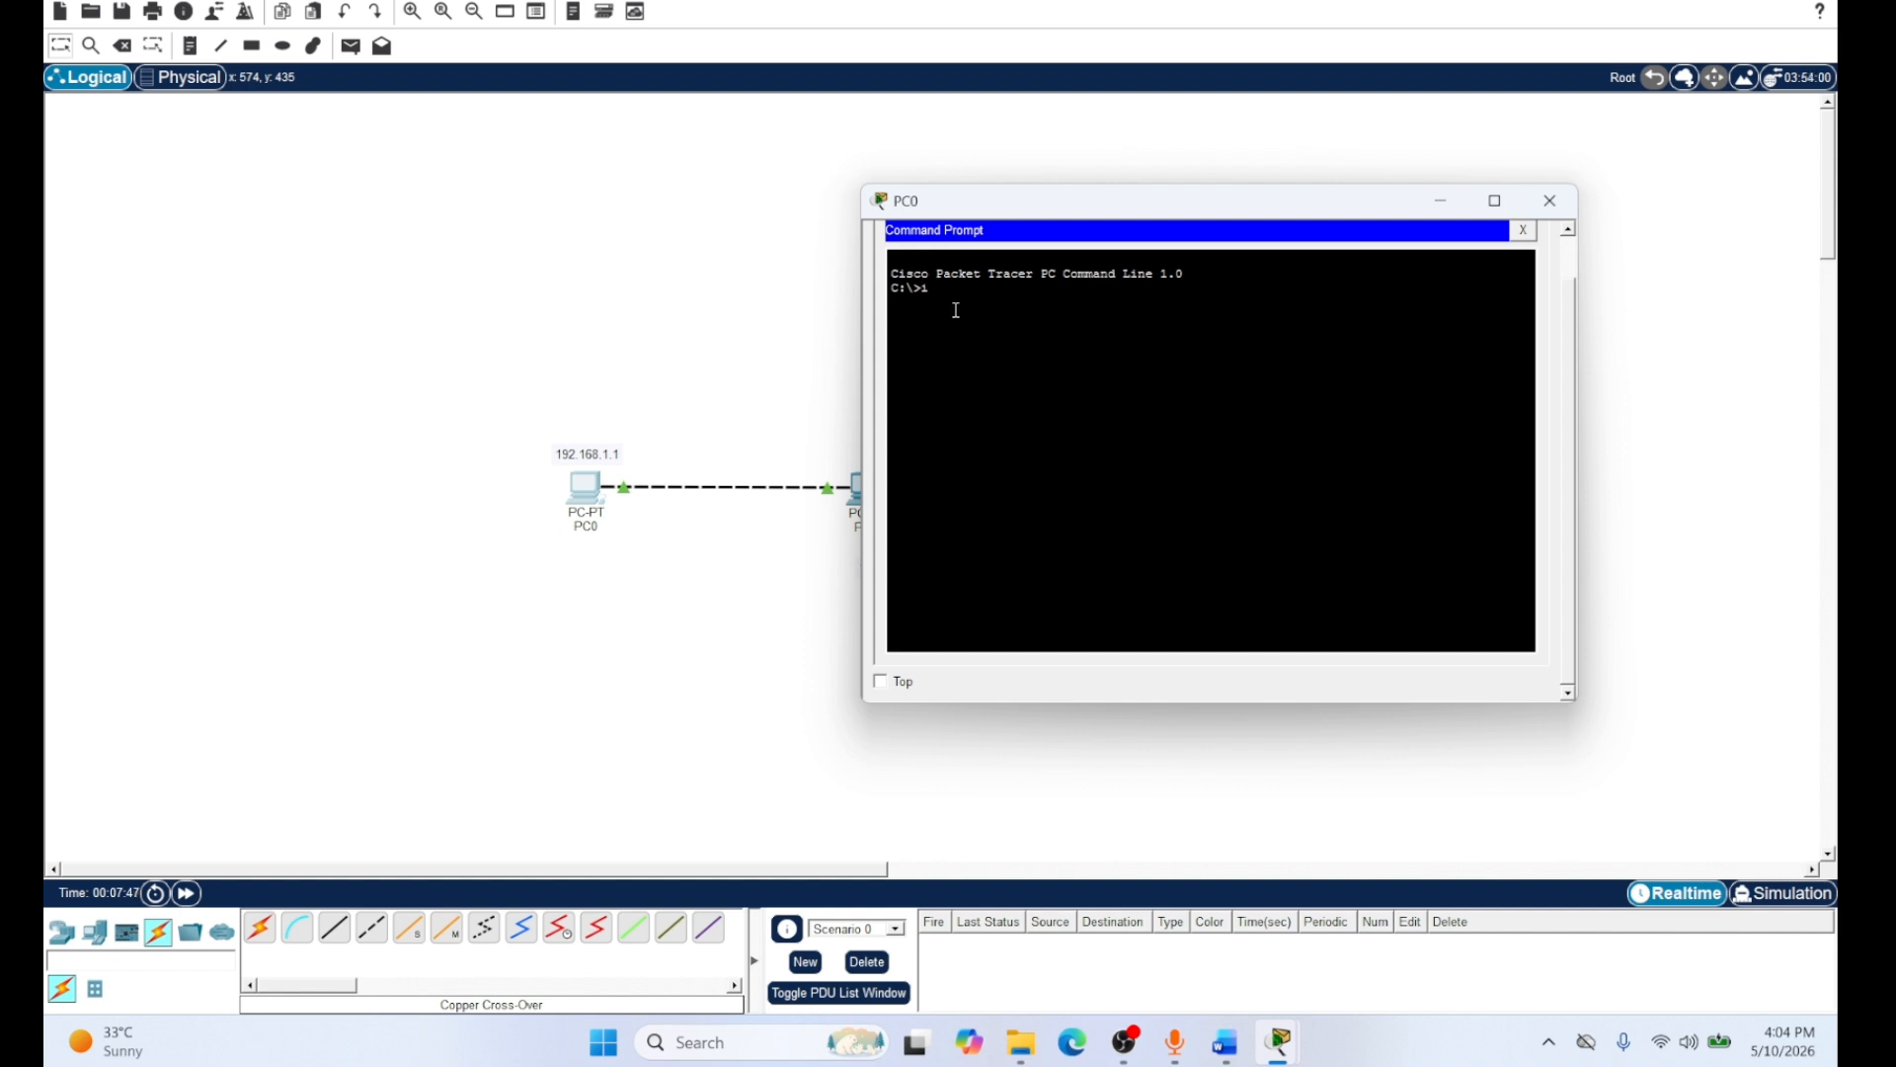
pyautogui.write('ipconfig')
pyautogui.press('Return')
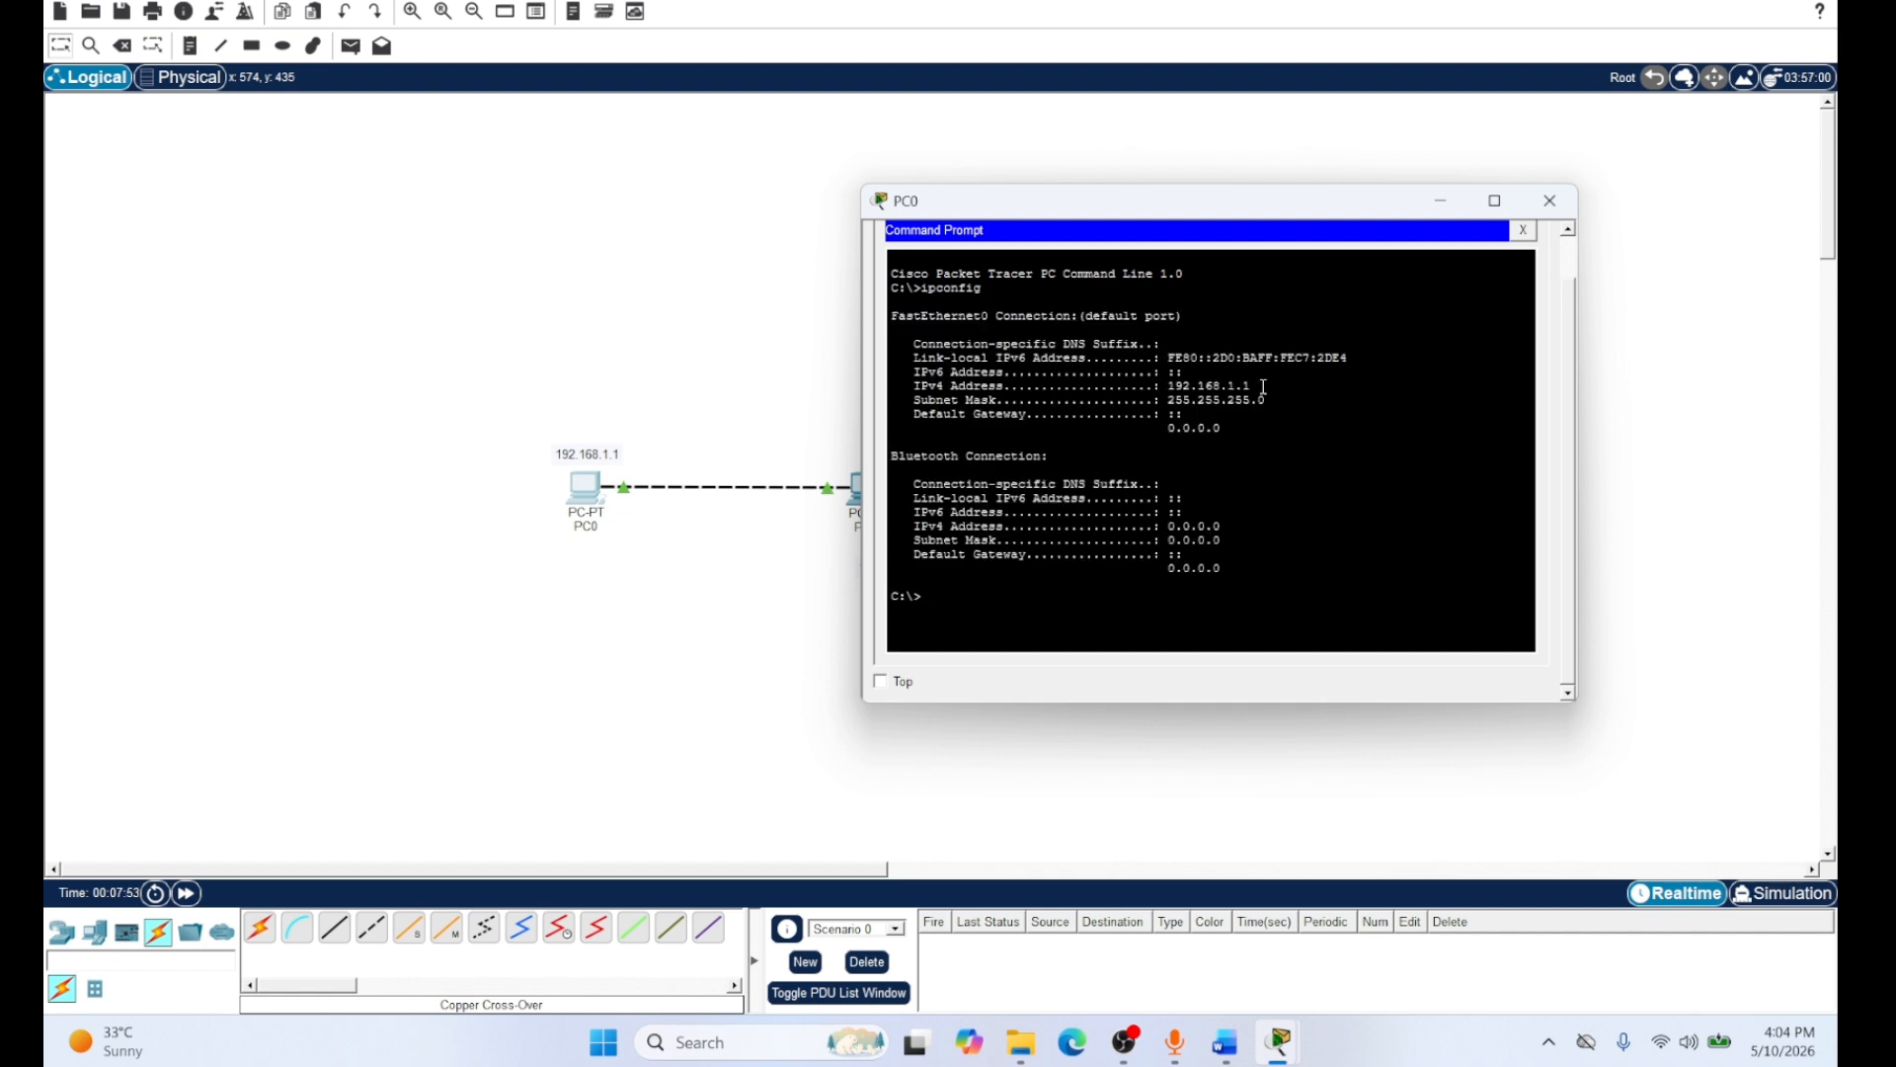
pyautogui.moveTo(1252, 386); pyautogui.dragTo(912, 388)
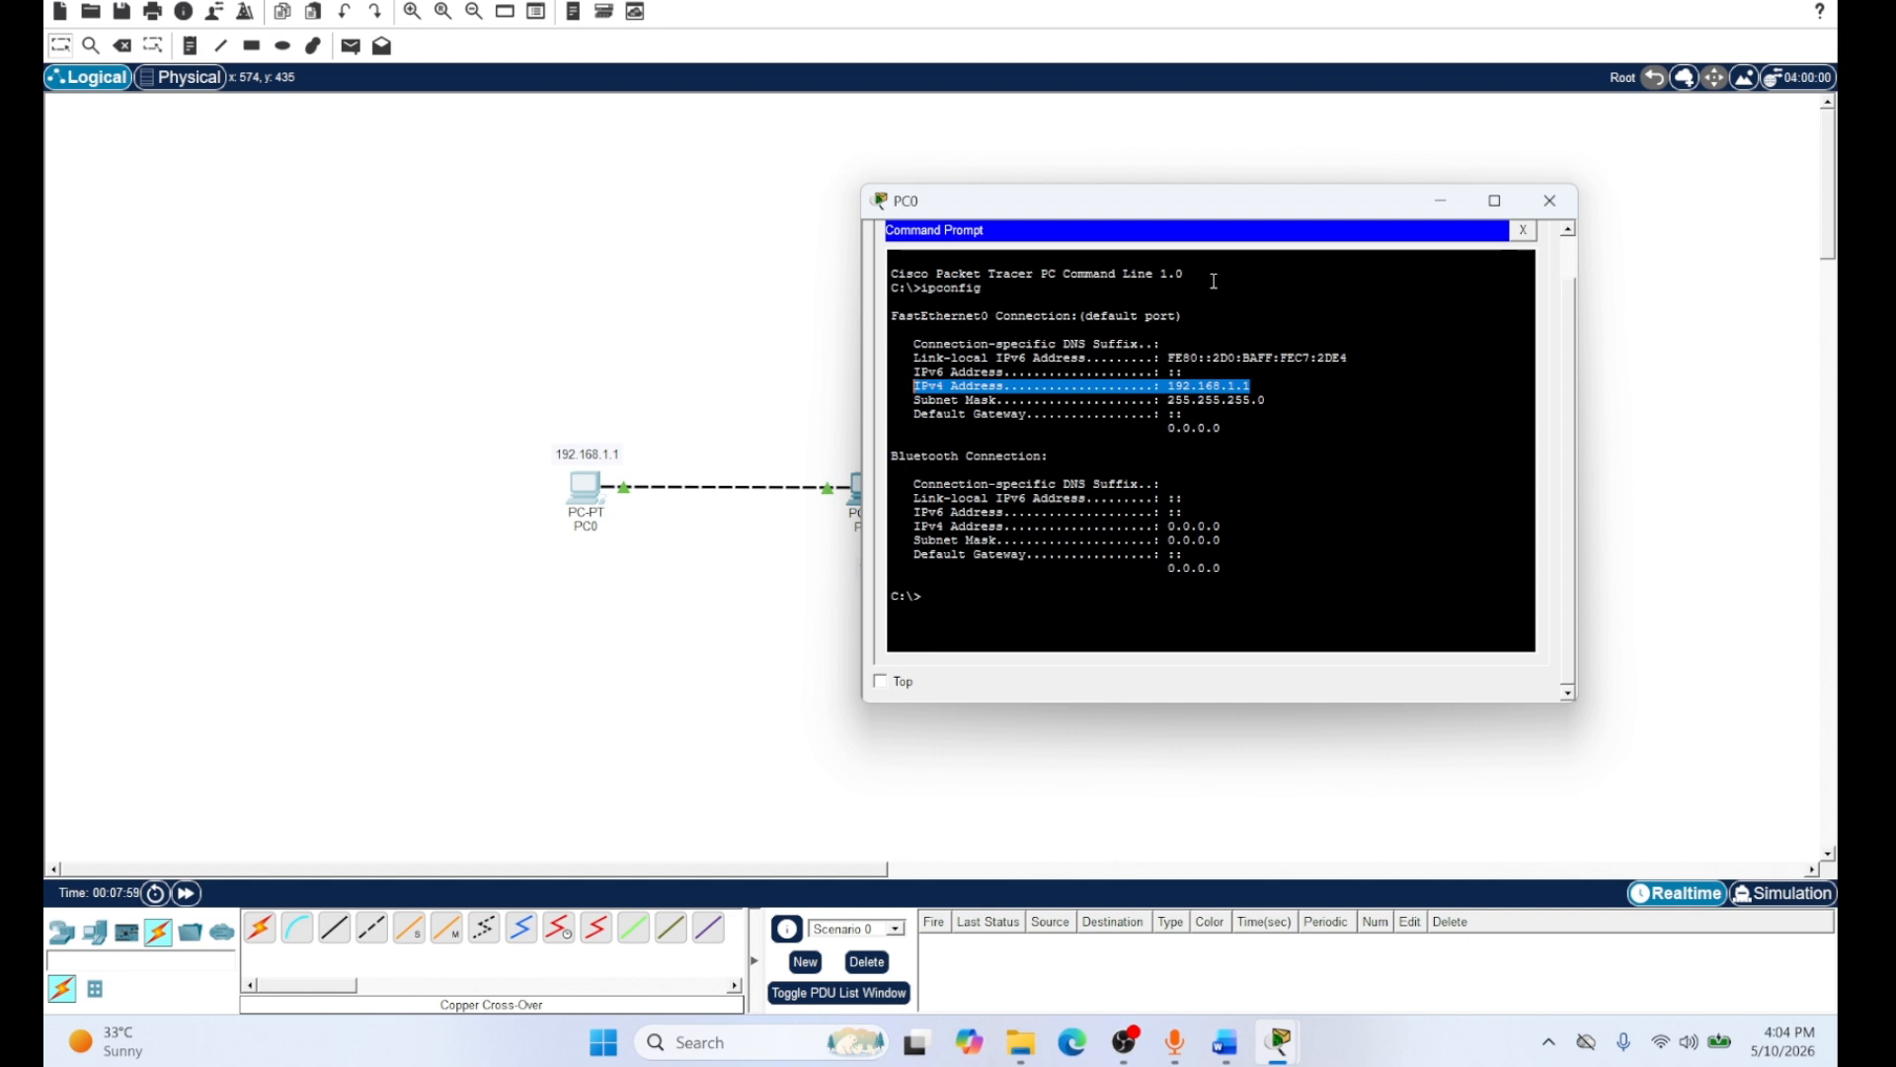
pyautogui.click(1549, 200)
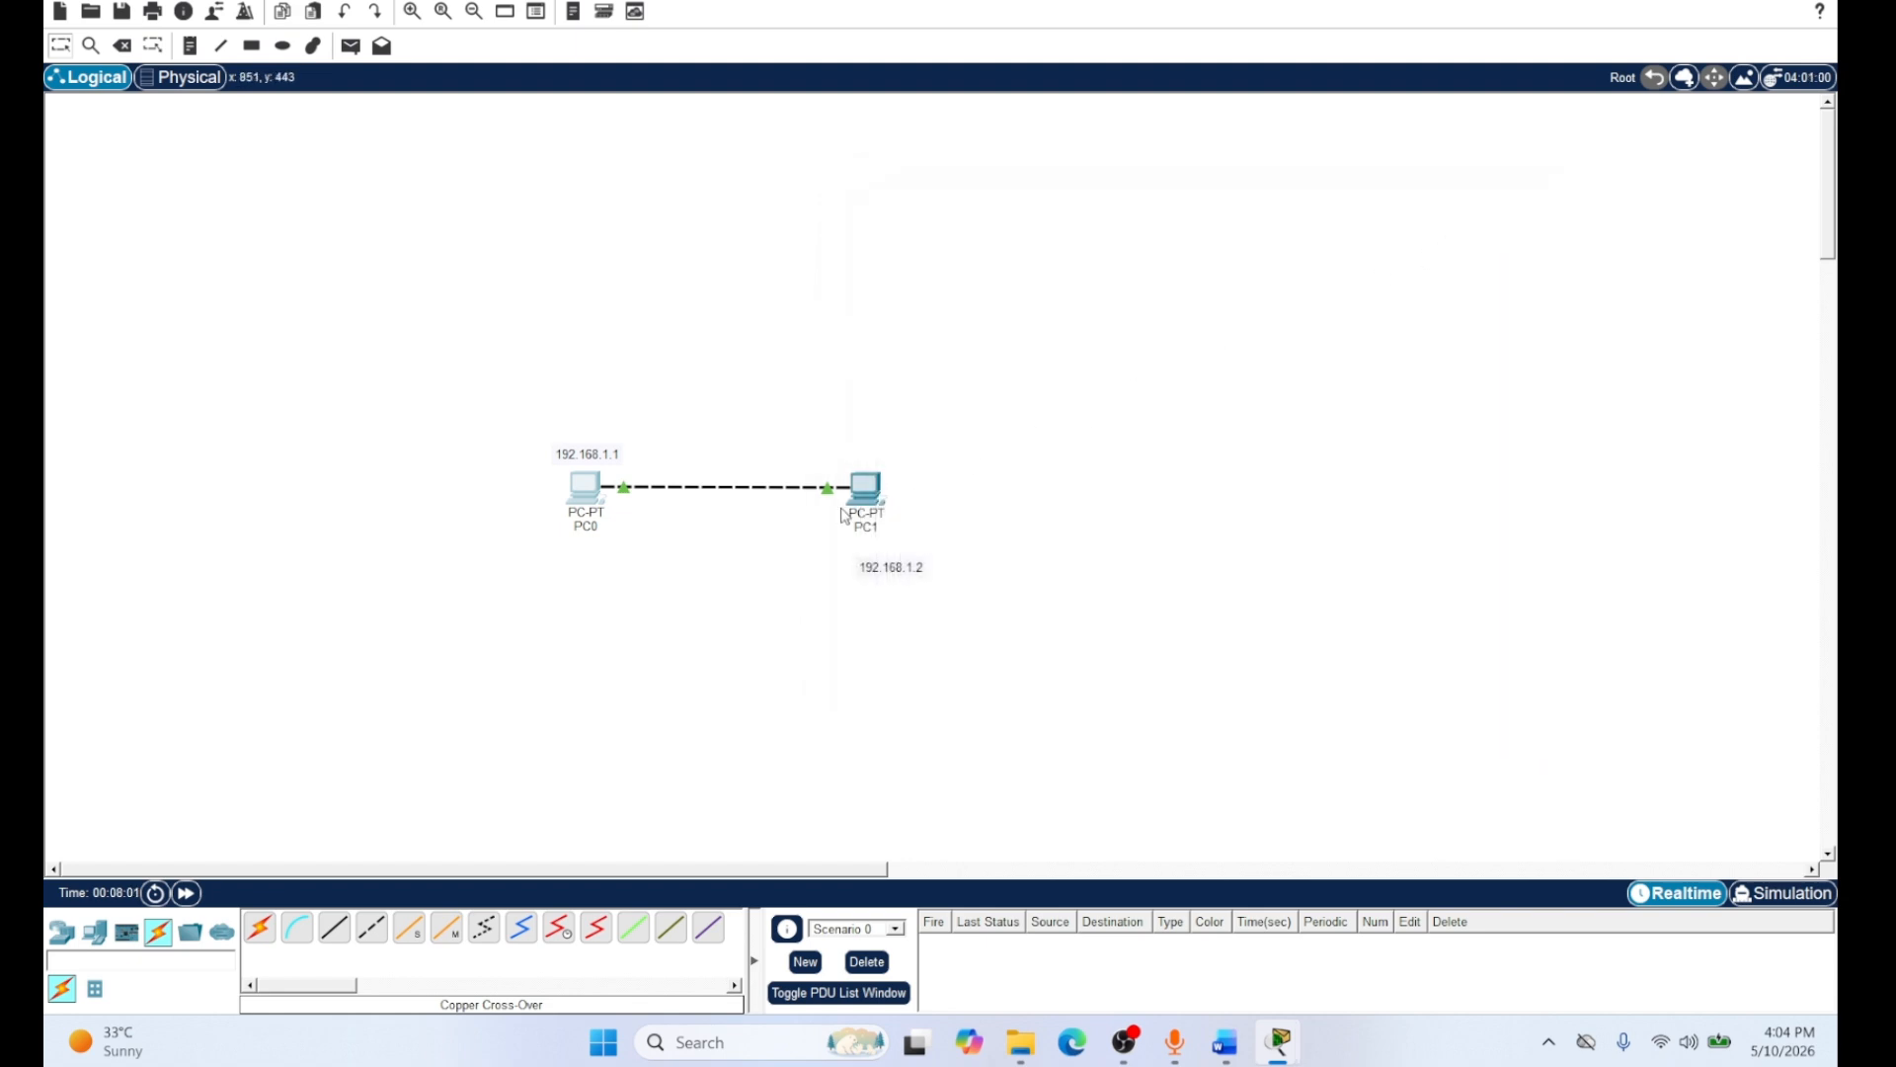
# Run ipconfig in PC1's Command Prompt, highlight its FastEthernet0 IPv4 address line and close the device window
pyautogui.click(865, 489)
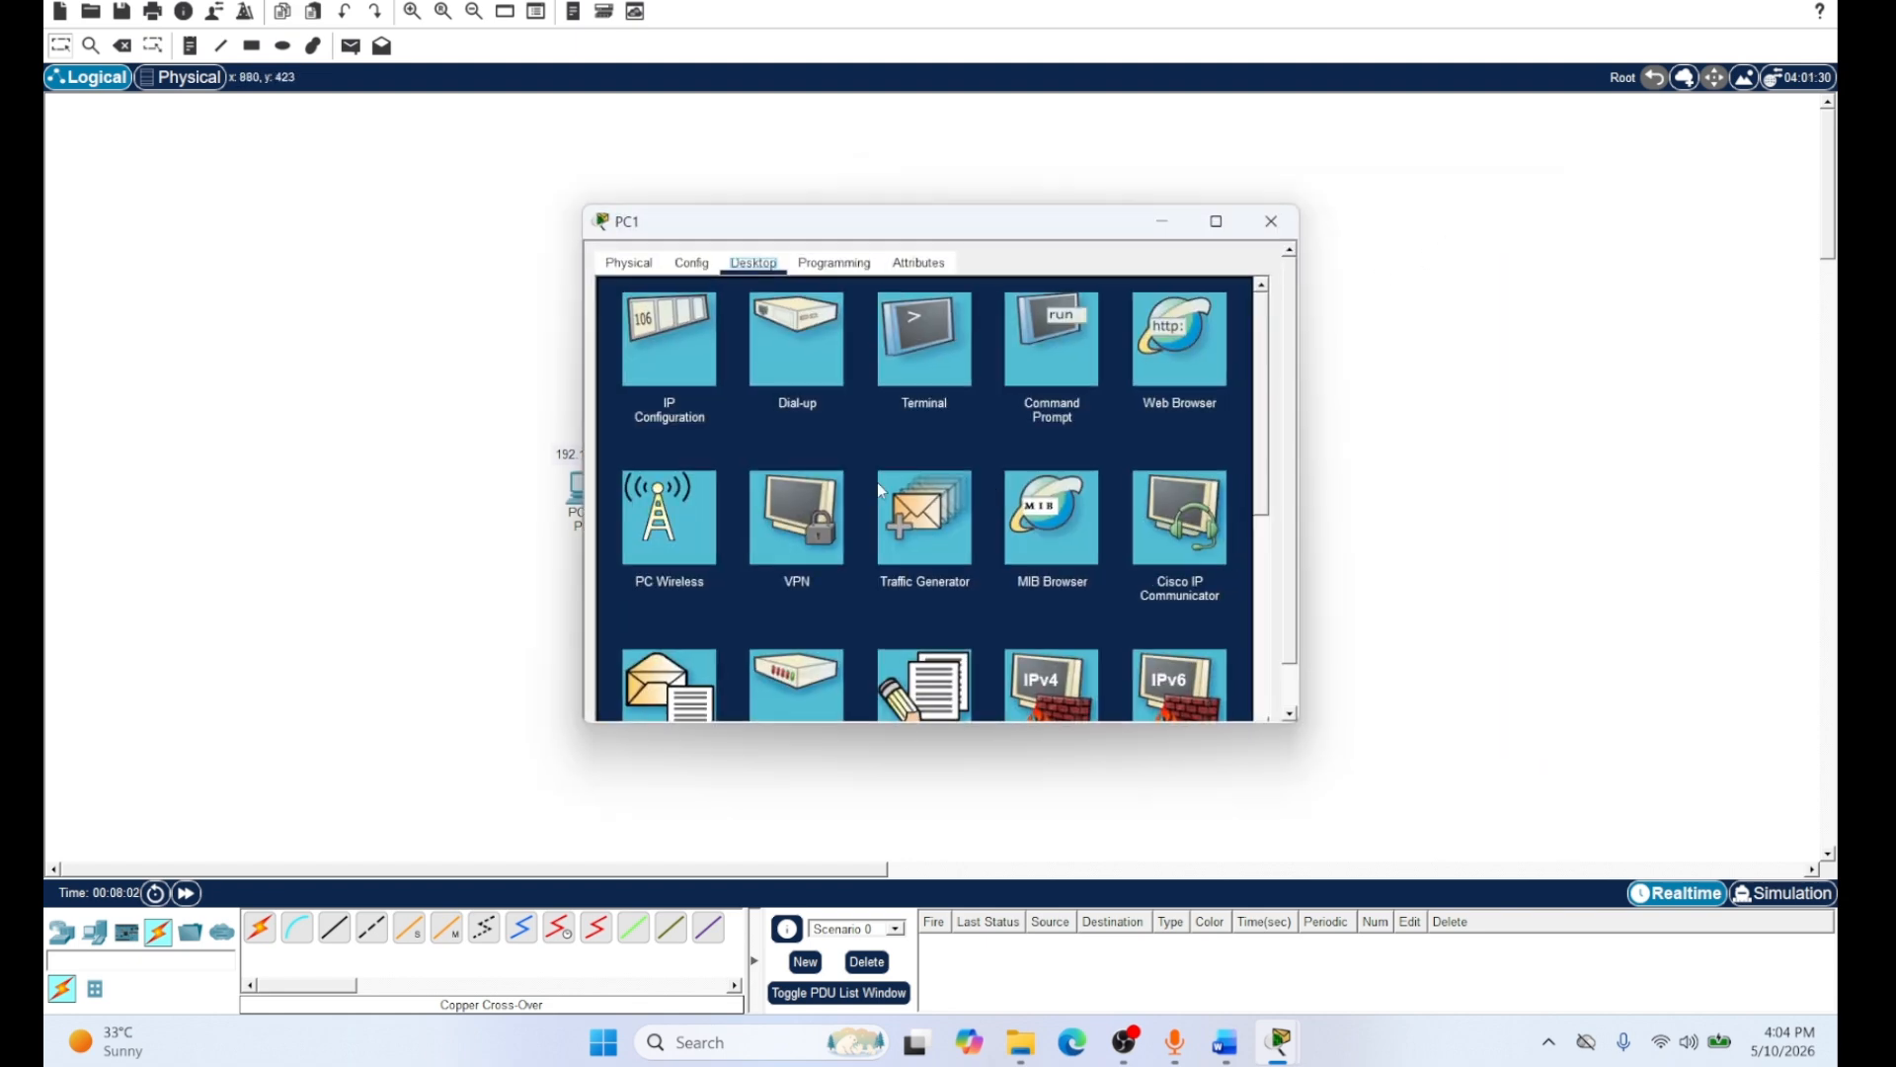
pyautogui.click(1042, 341)
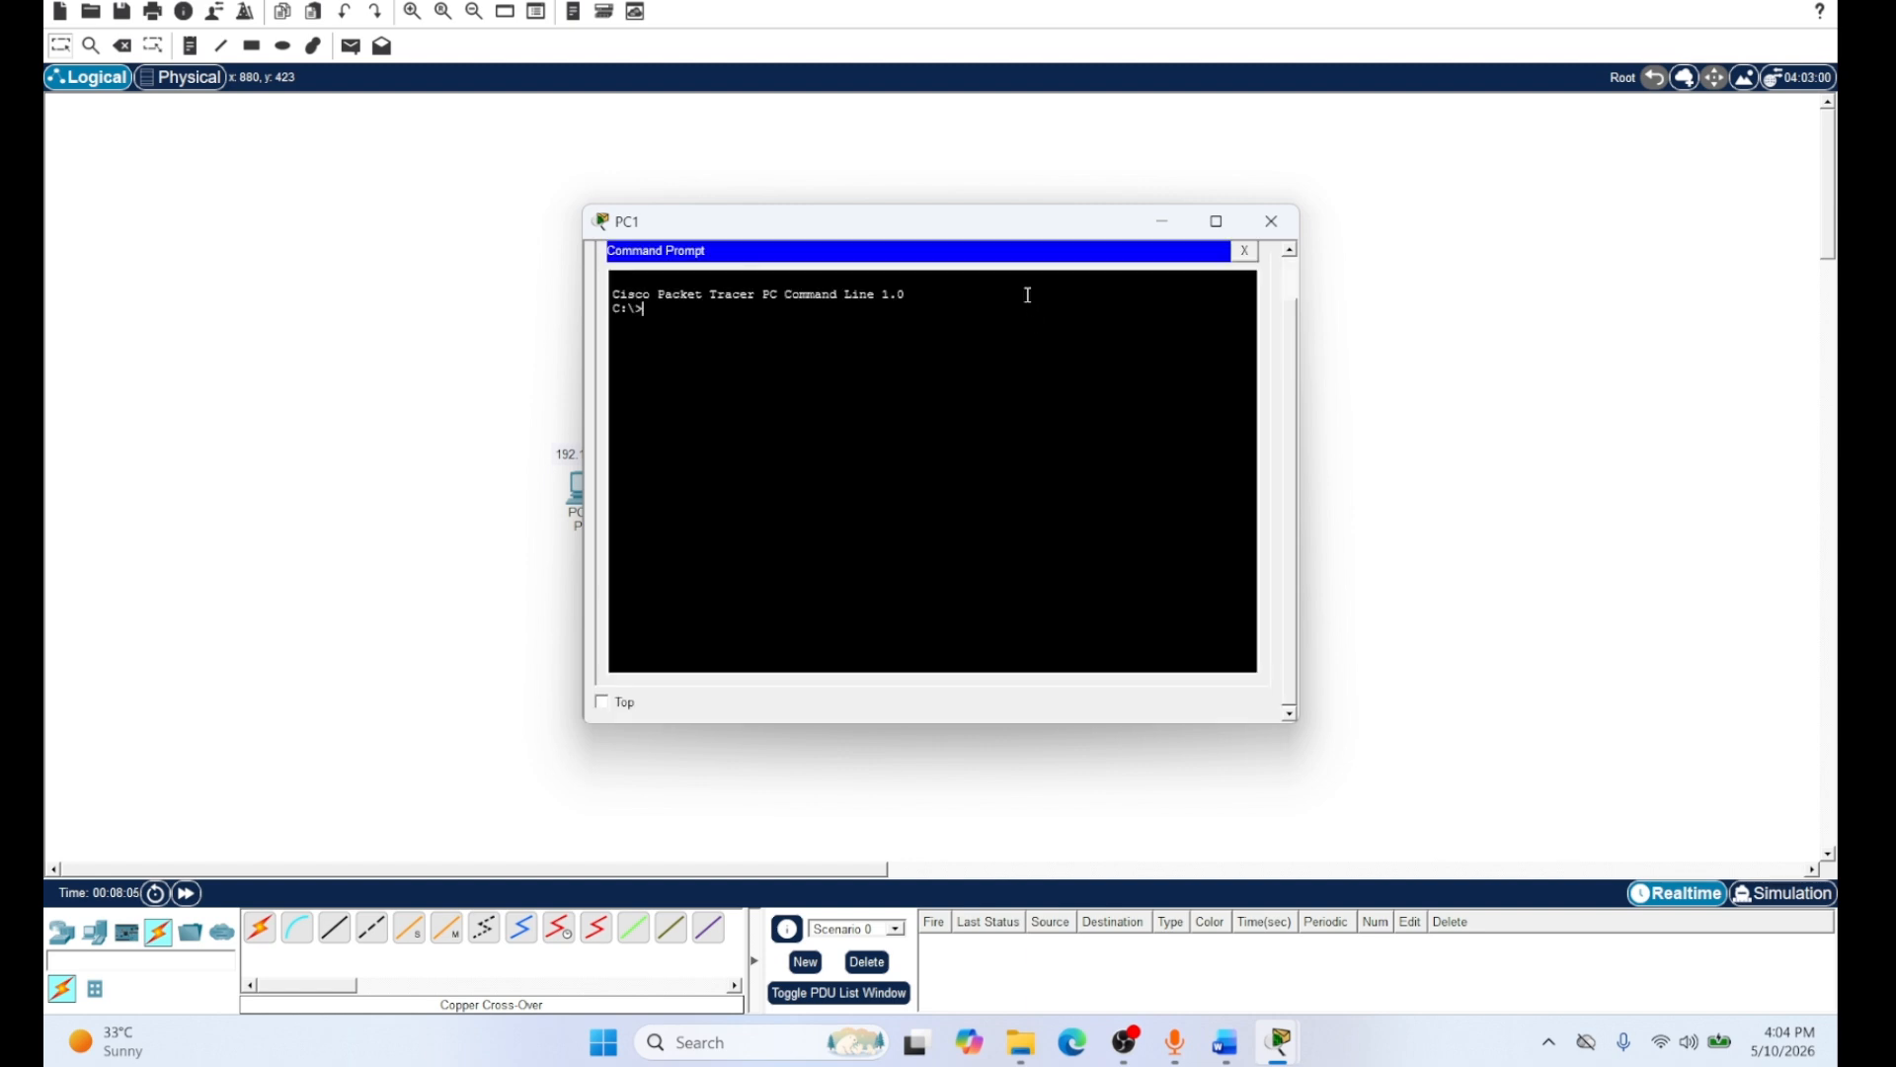
pyautogui.moveTo(1002, 235); pyautogui.dragTo(1339, 236)
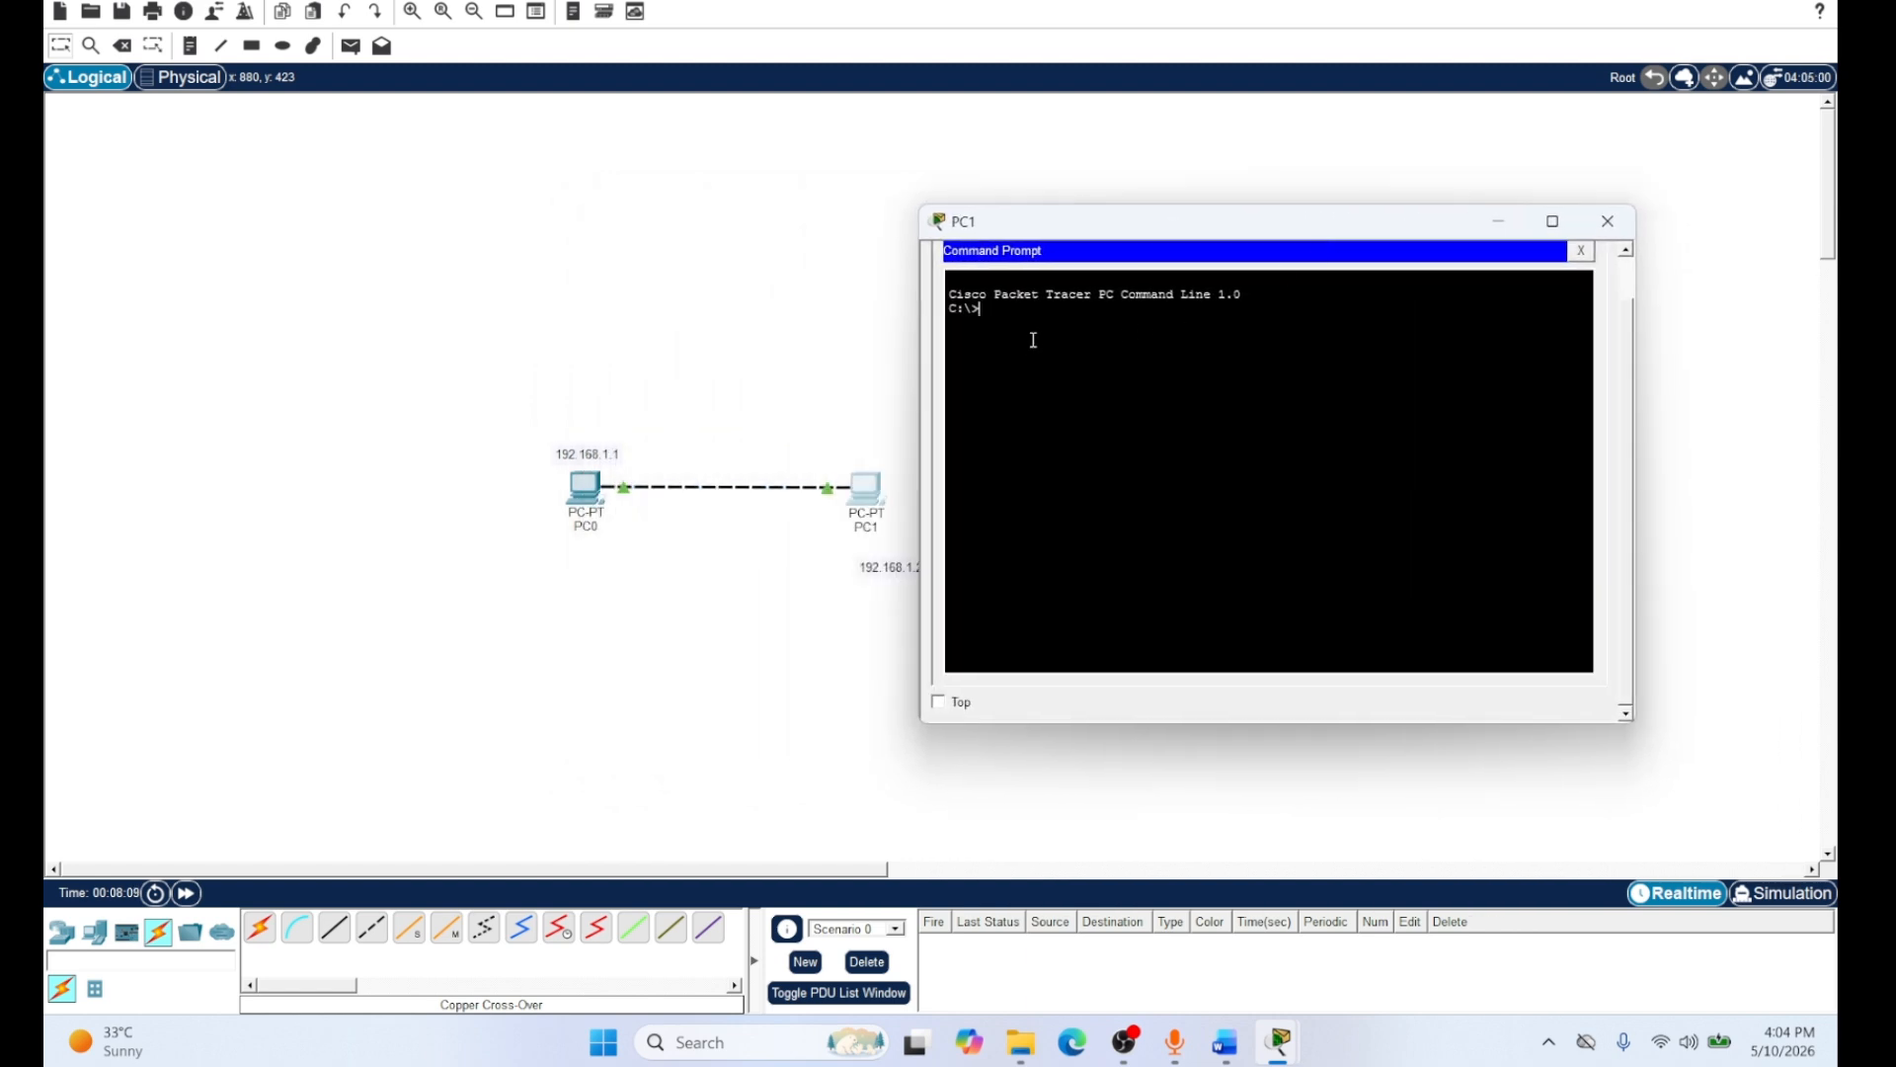
pyautogui.write('ipconfig')
pyautogui.press('Return')
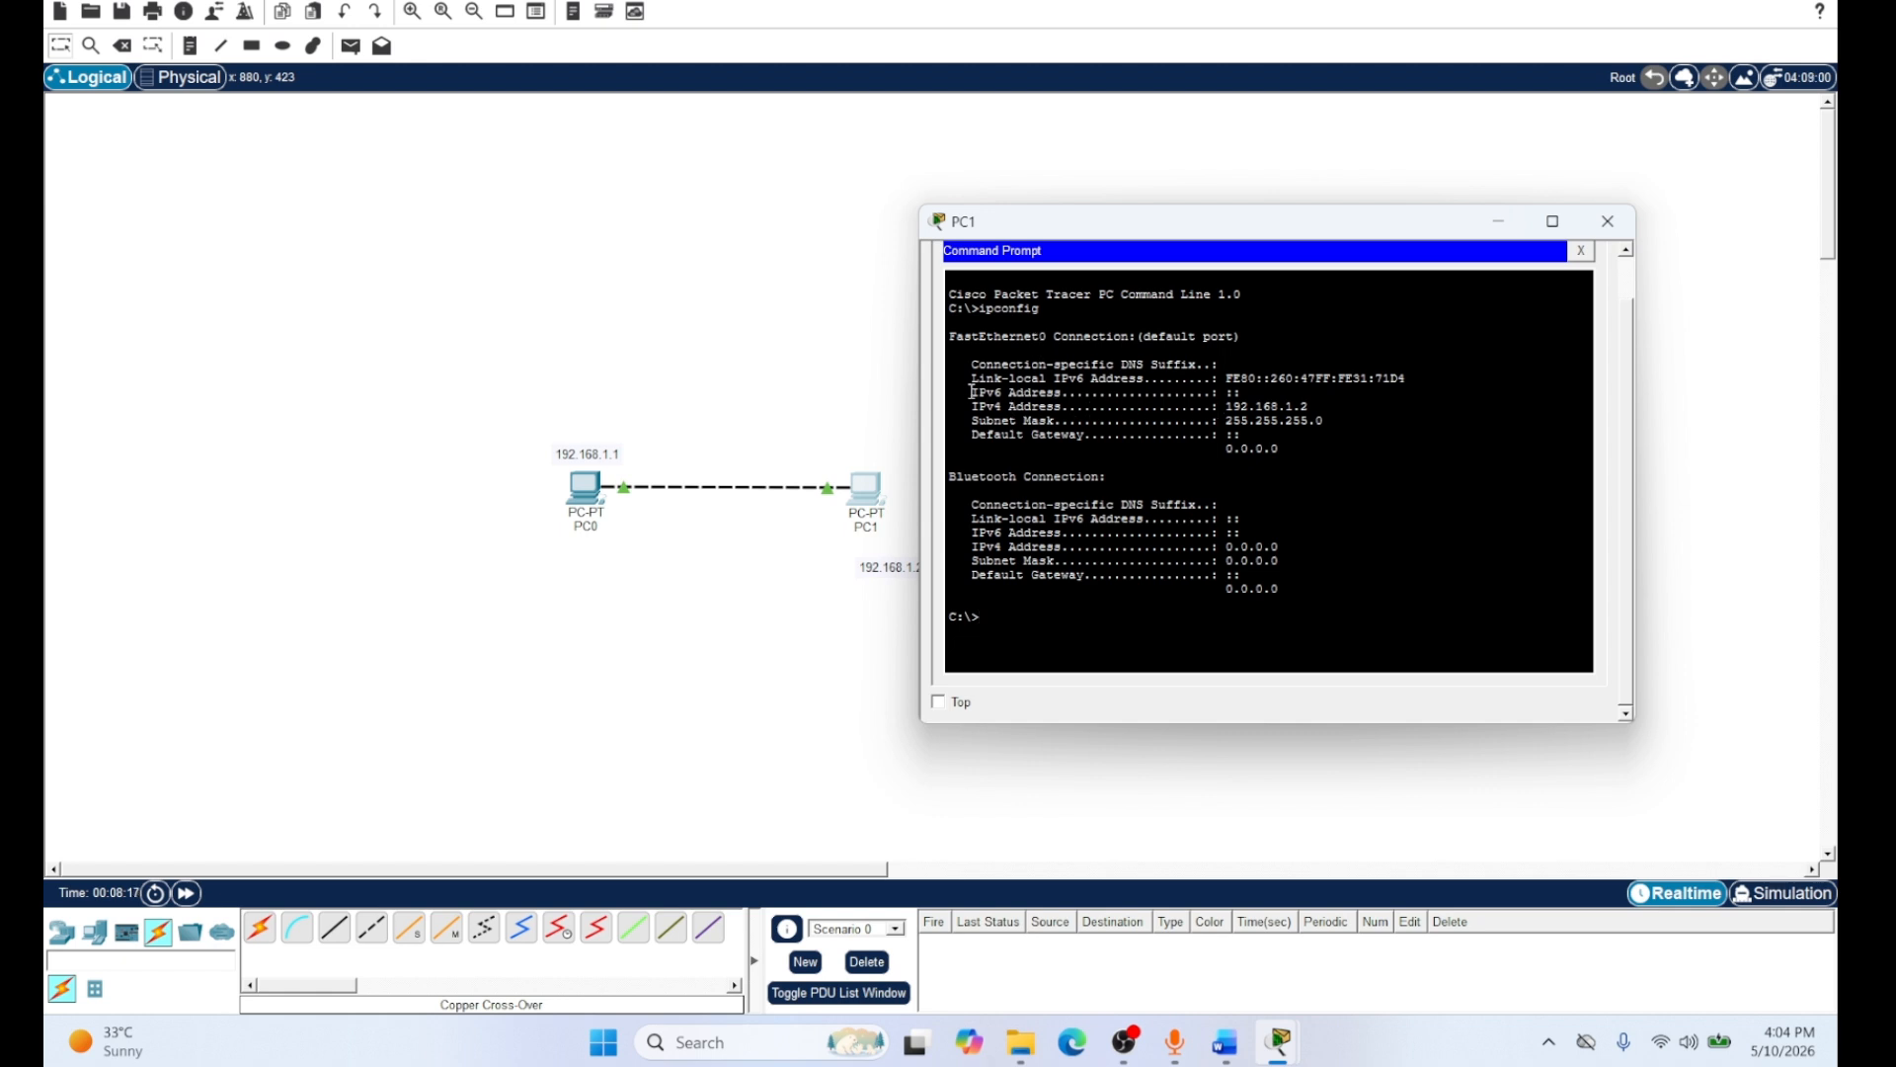
pyautogui.moveTo(972, 406); pyautogui.dragTo(1321, 407)
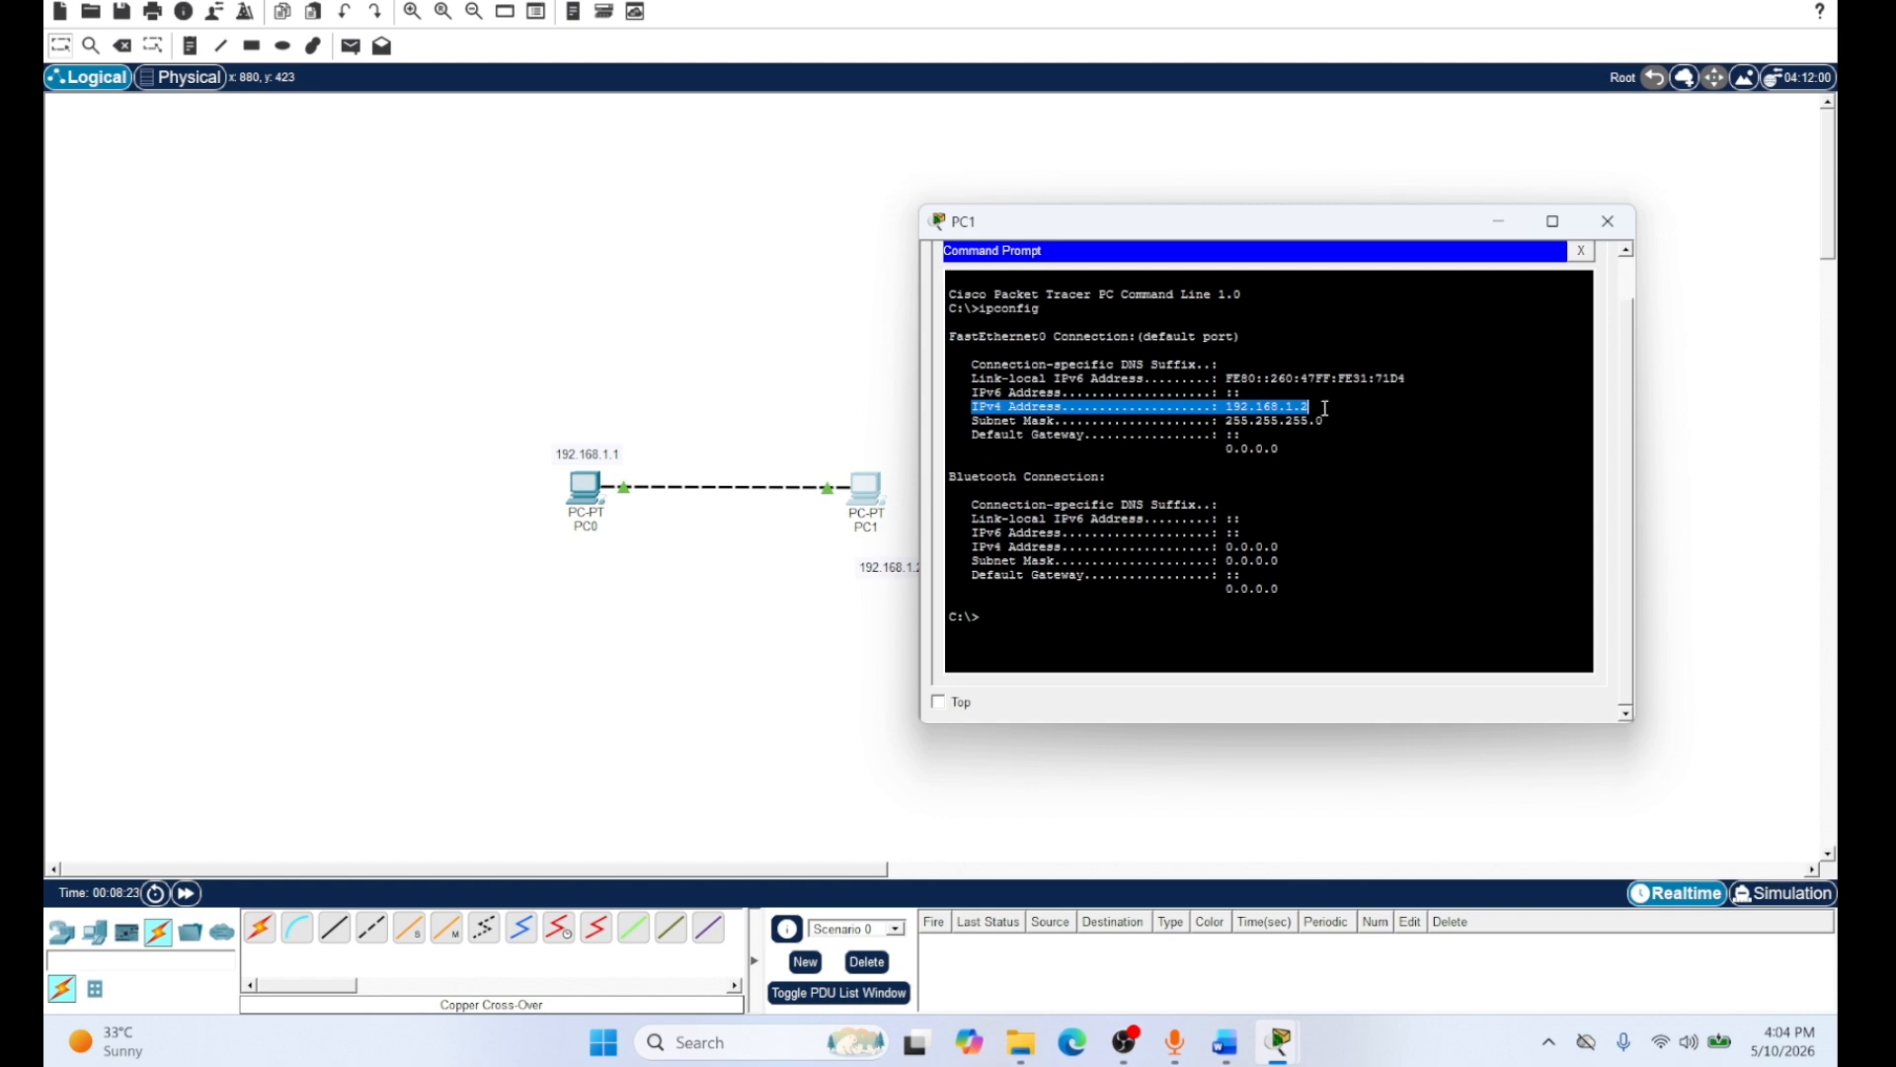
pyautogui.click(1611, 226)
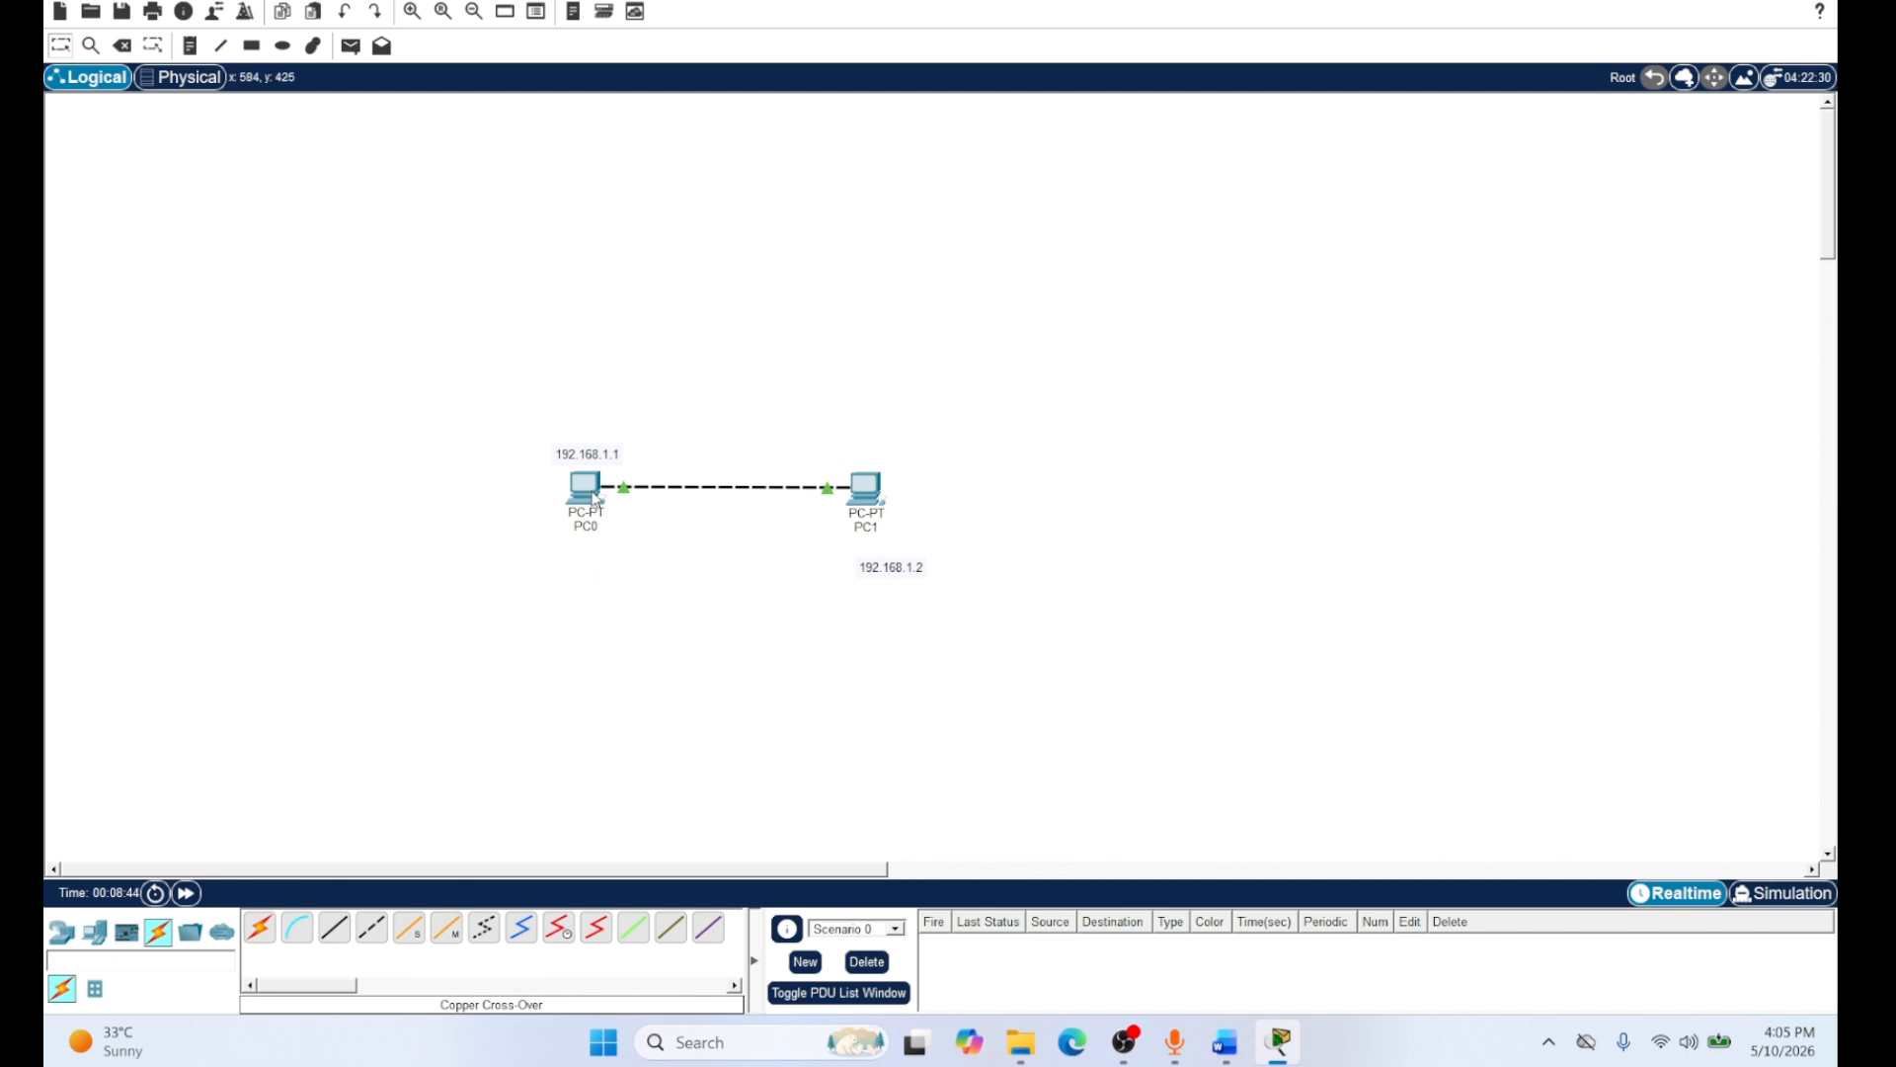
# Run ipconfig /all in PC0's Command Prompt and highlight the physical address of FastEthernet0, closing the device window when done
pyautogui.moveTo(594, 497)
pyautogui.click(585, 487)
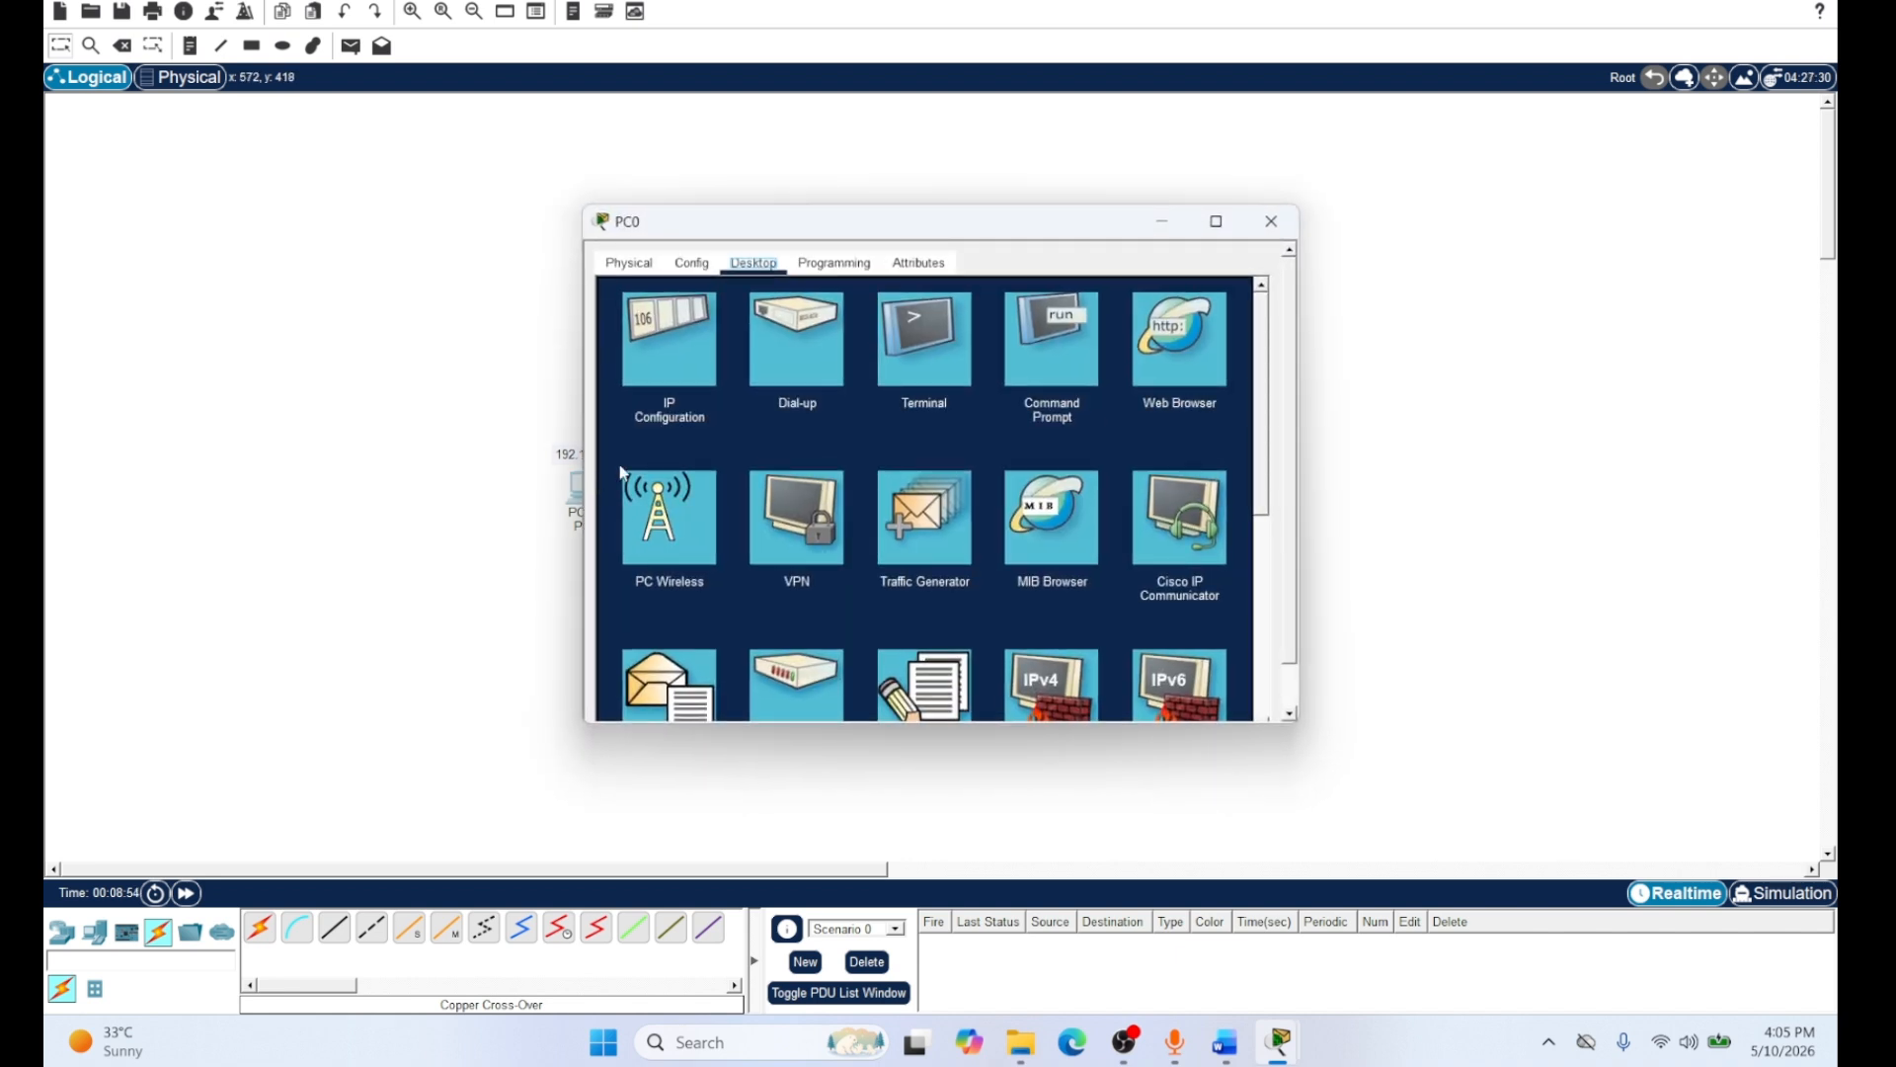
pyautogui.click(1052, 345)
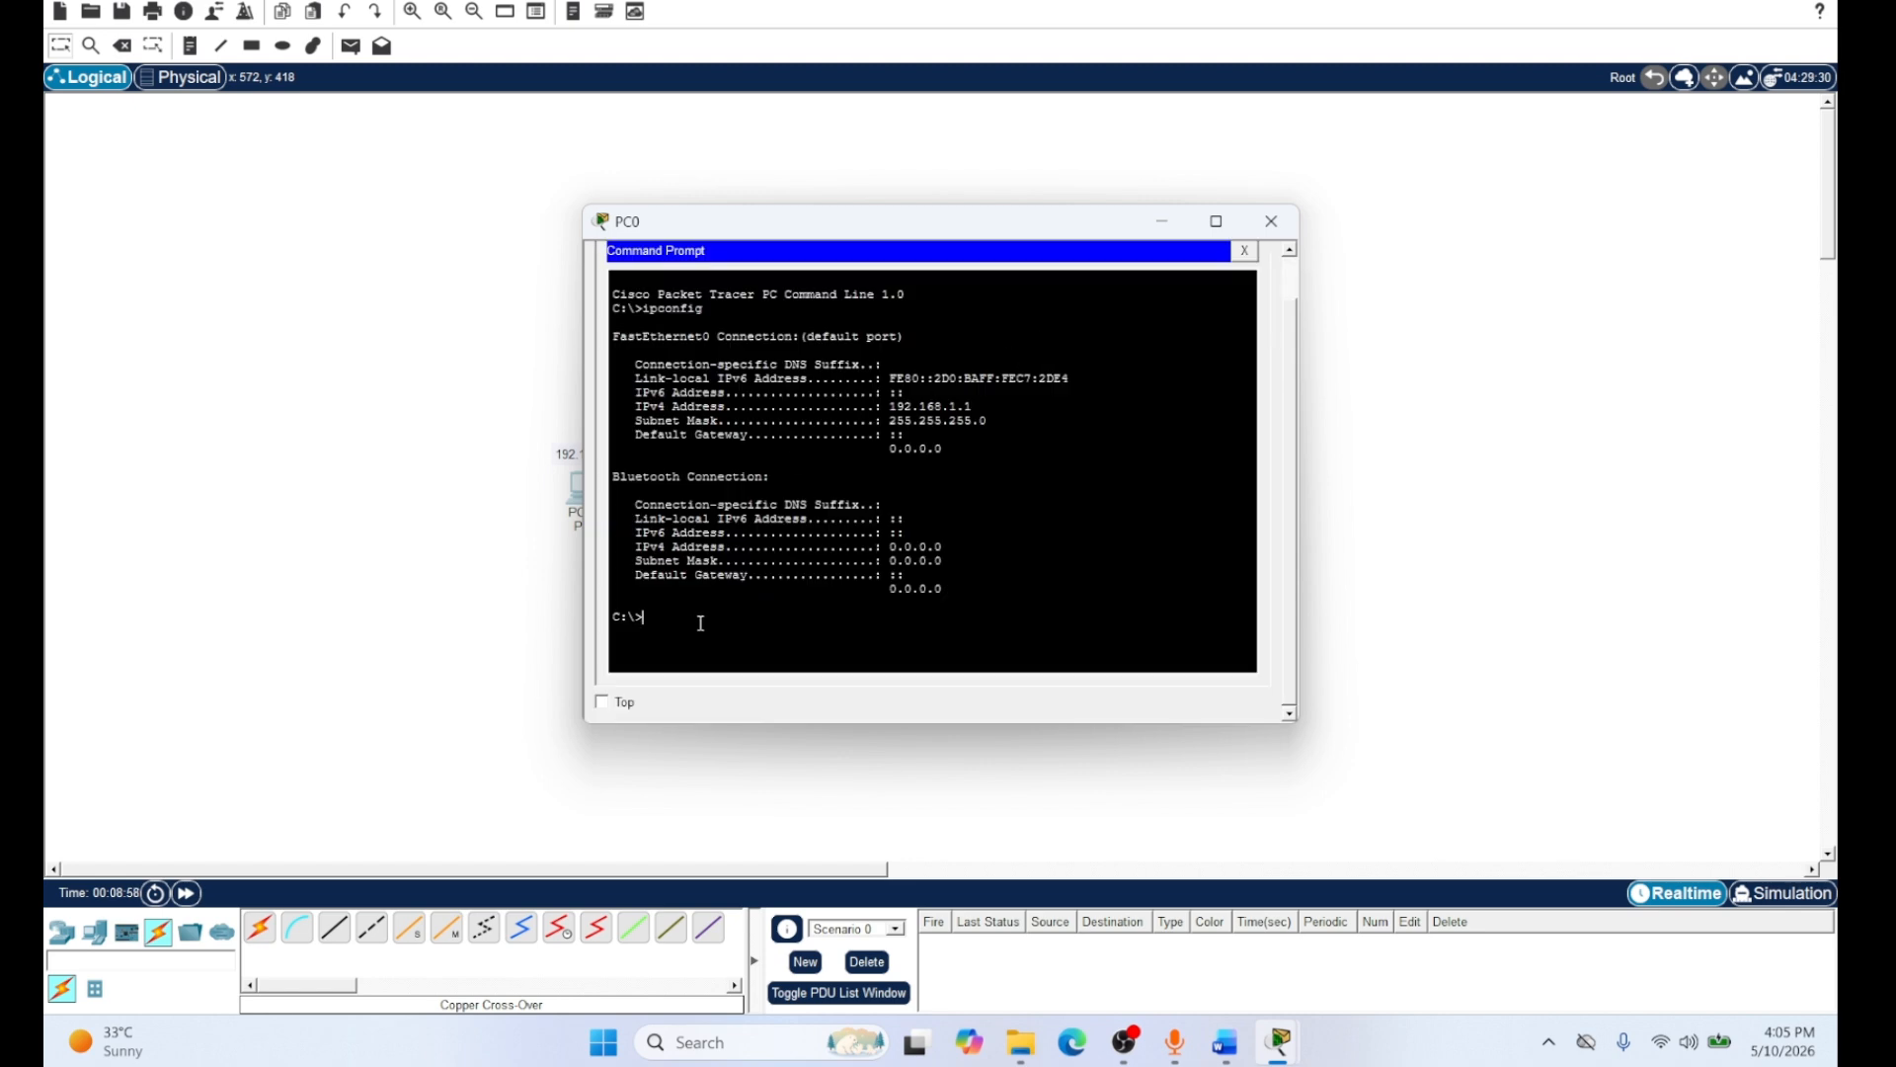
pyautogui.write('ipconfig /all')
pyautogui.press('Return')
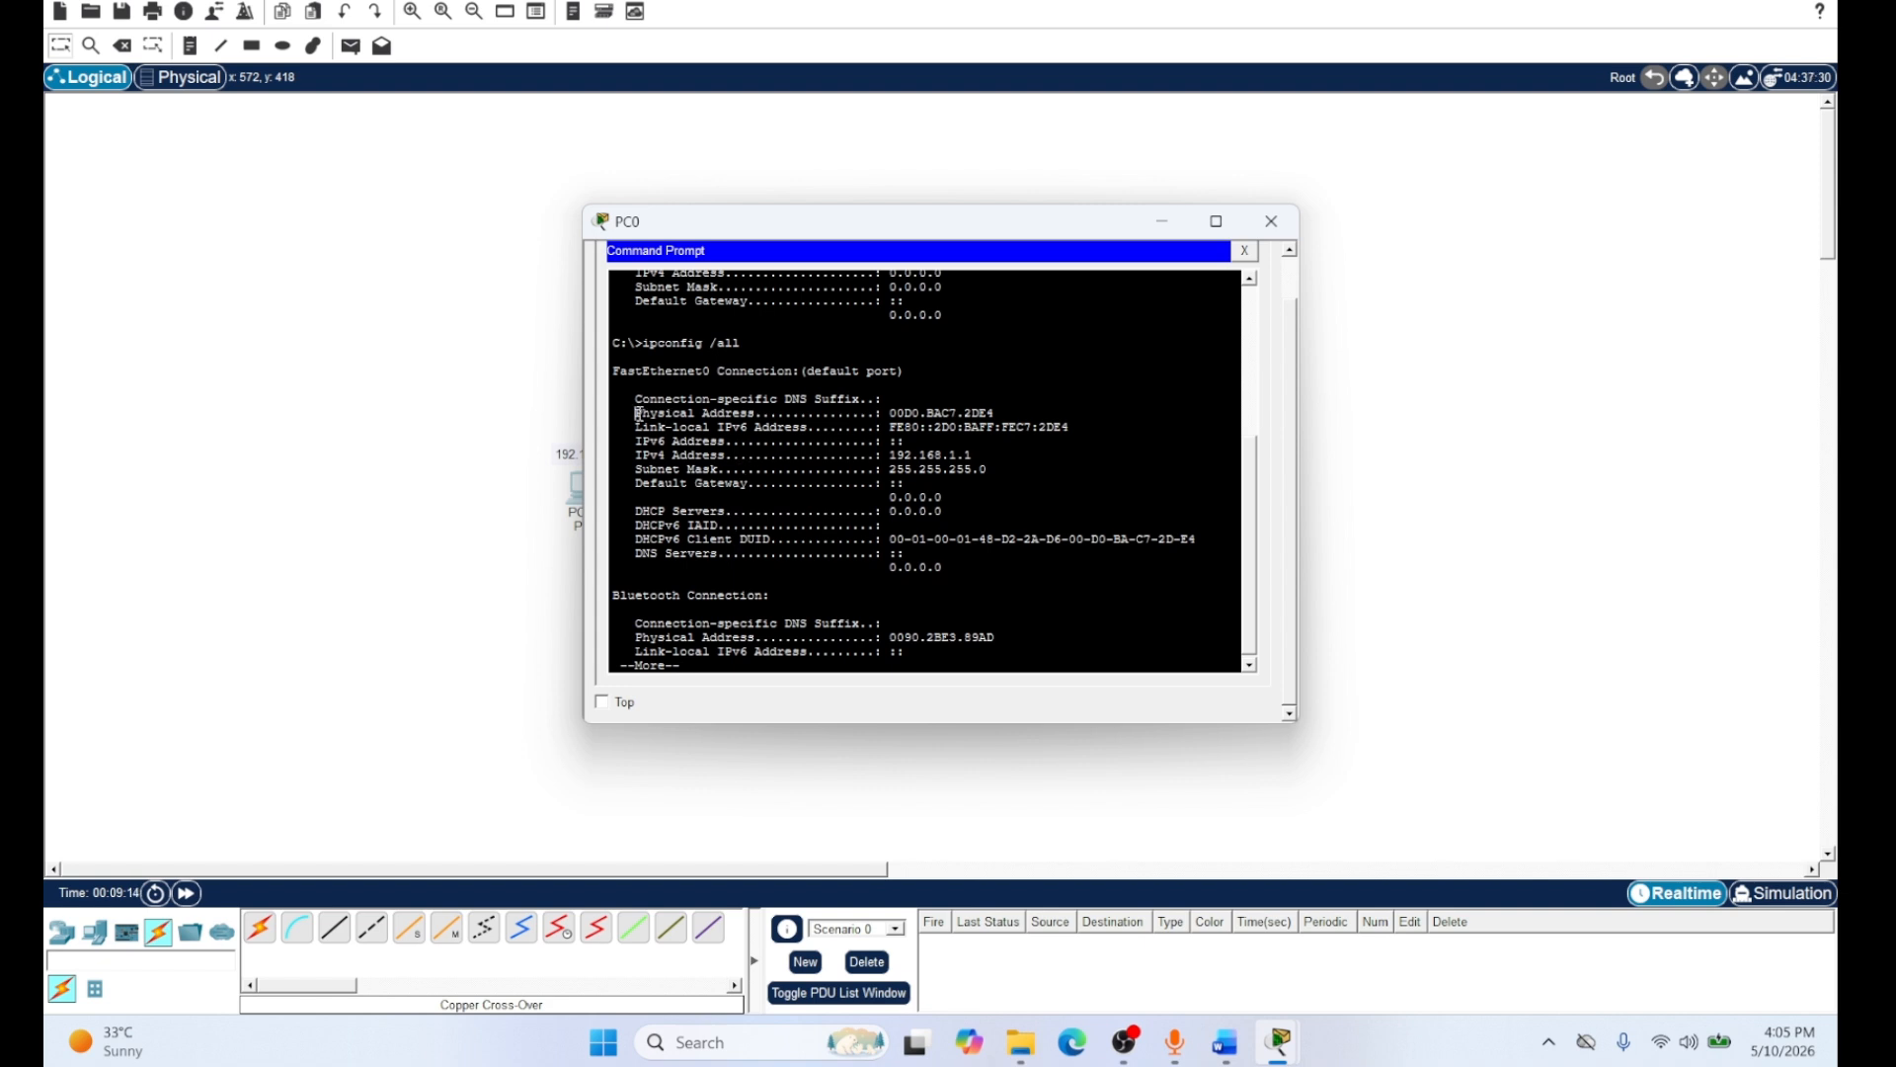
pyautogui.moveTo(638, 414); pyautogui.dragTo(1013, 414)
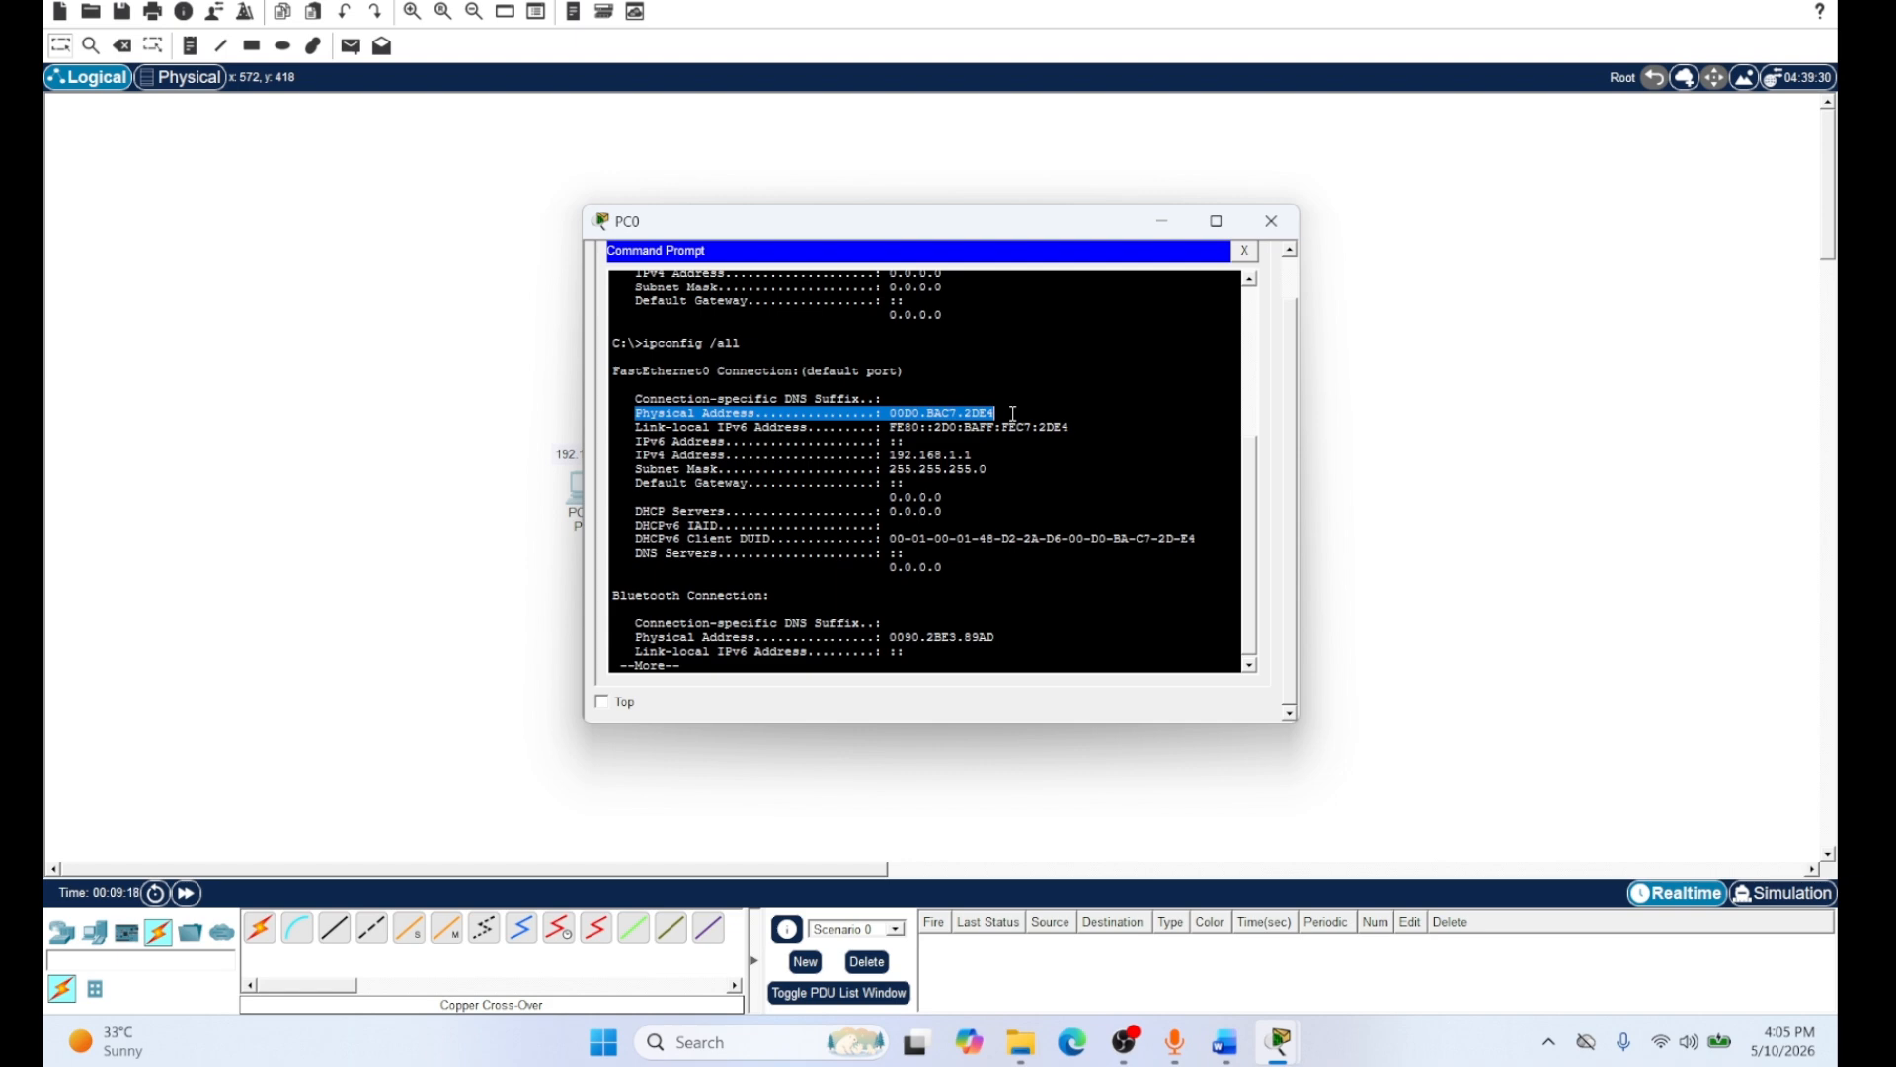
pyautogui.click(1272, 221)
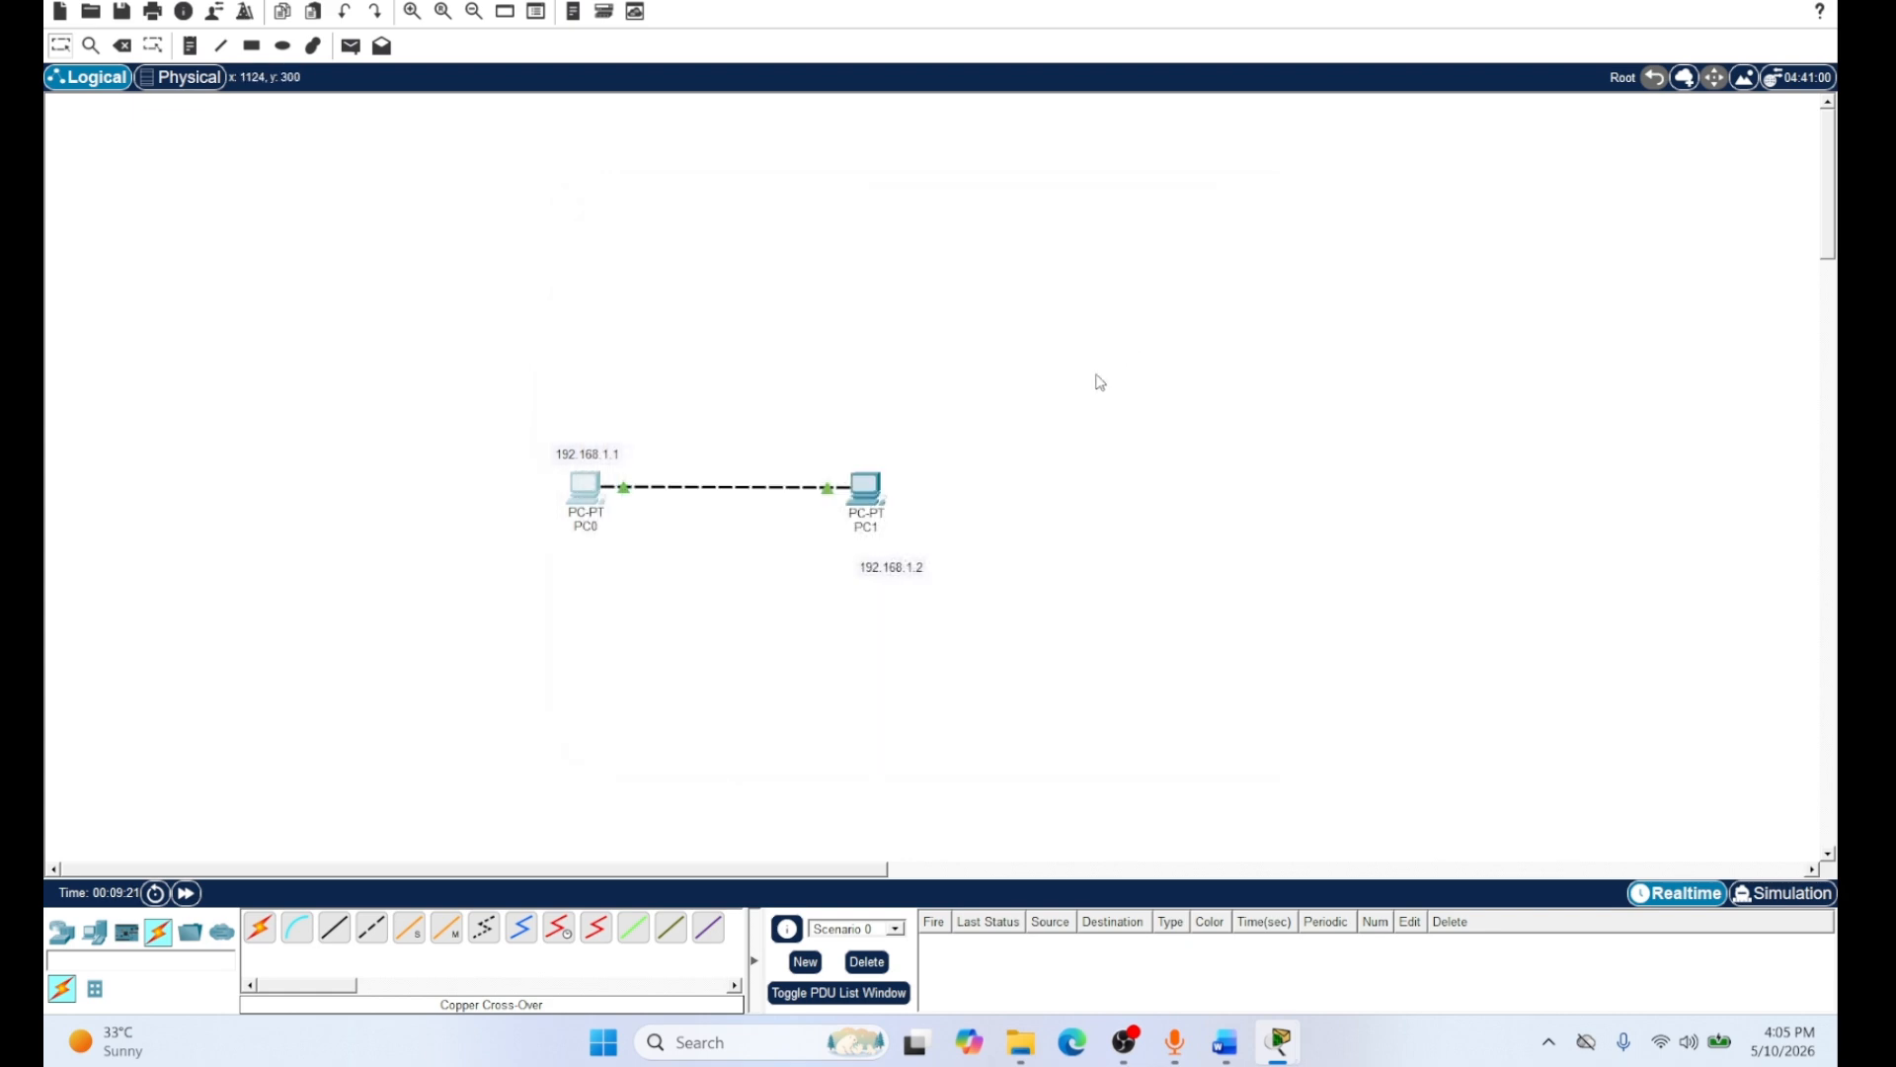
# Run ipconfig /all in PC1's Command Prompt and highlight the physical address of FastEthernet0, closing the device window when done
pyautogui.click(866, 488)
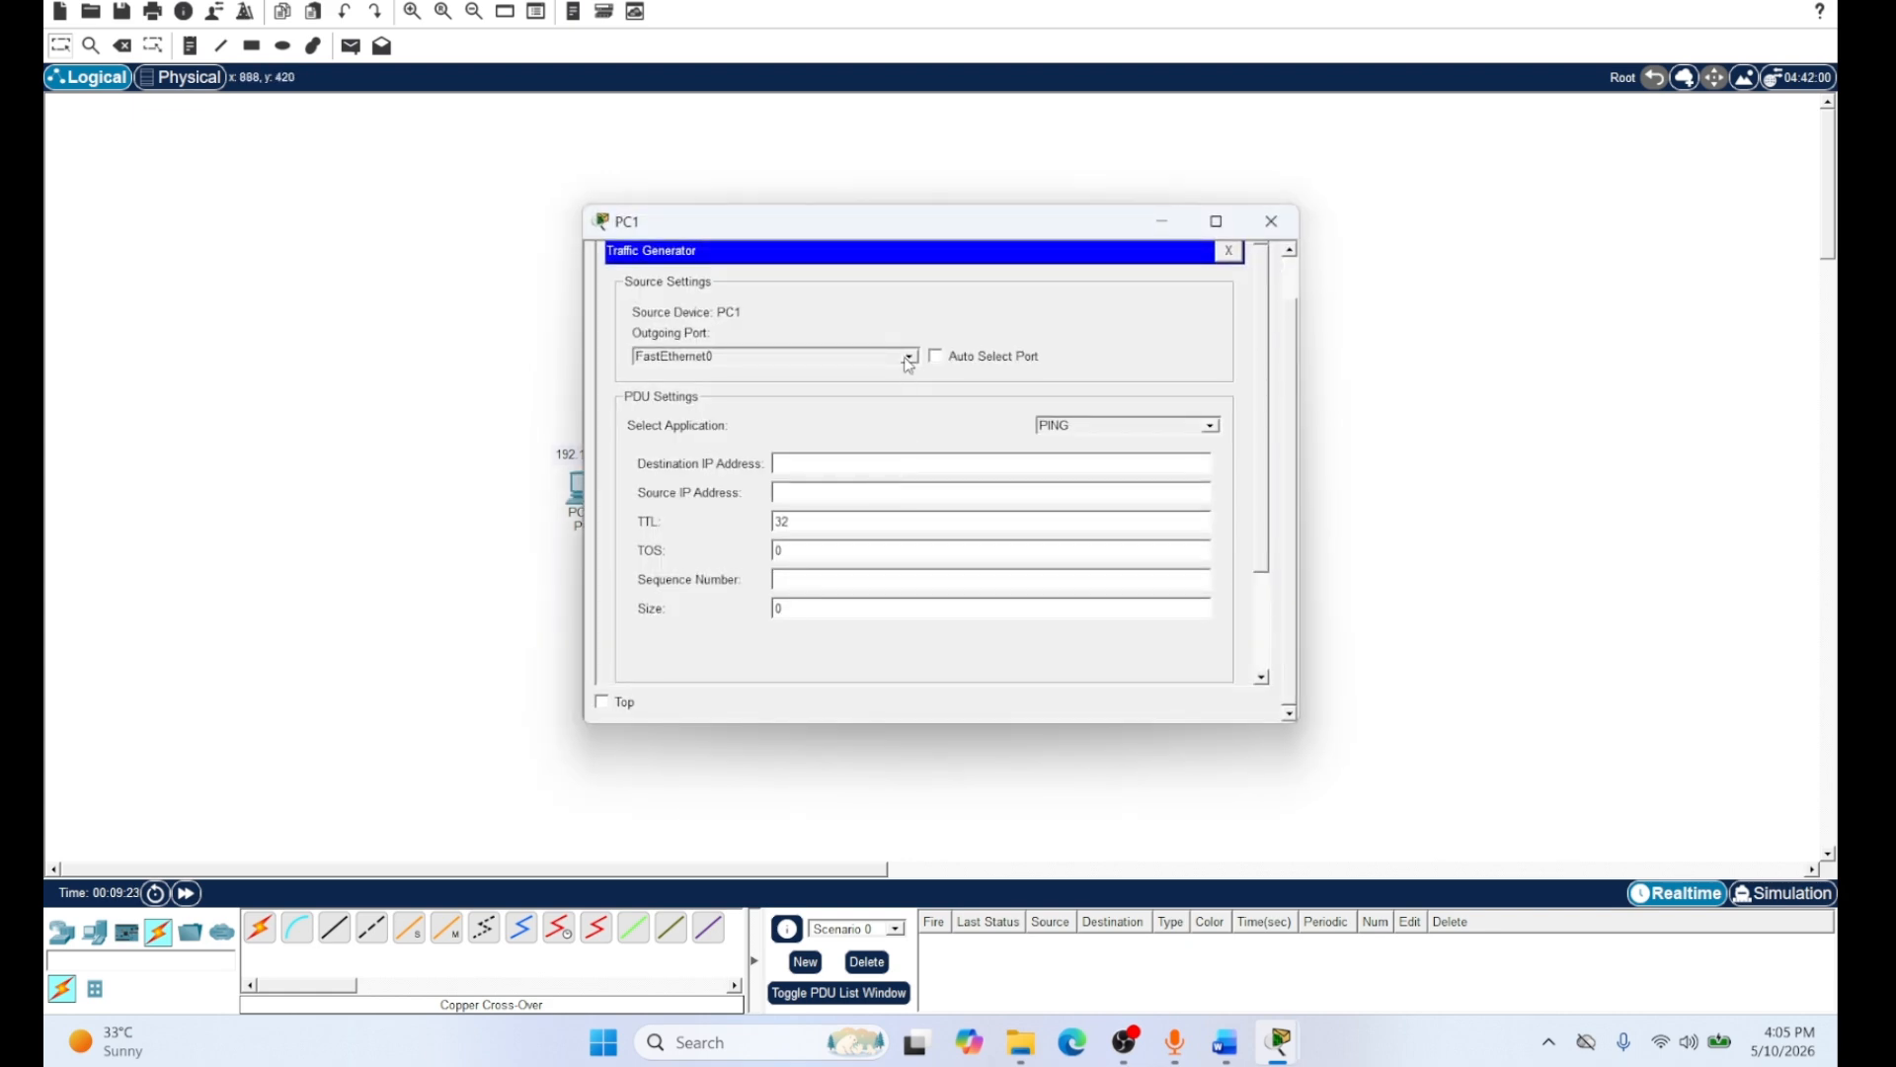
pyautogui.click(1272, 221)
pyautogui.click(866, 494)
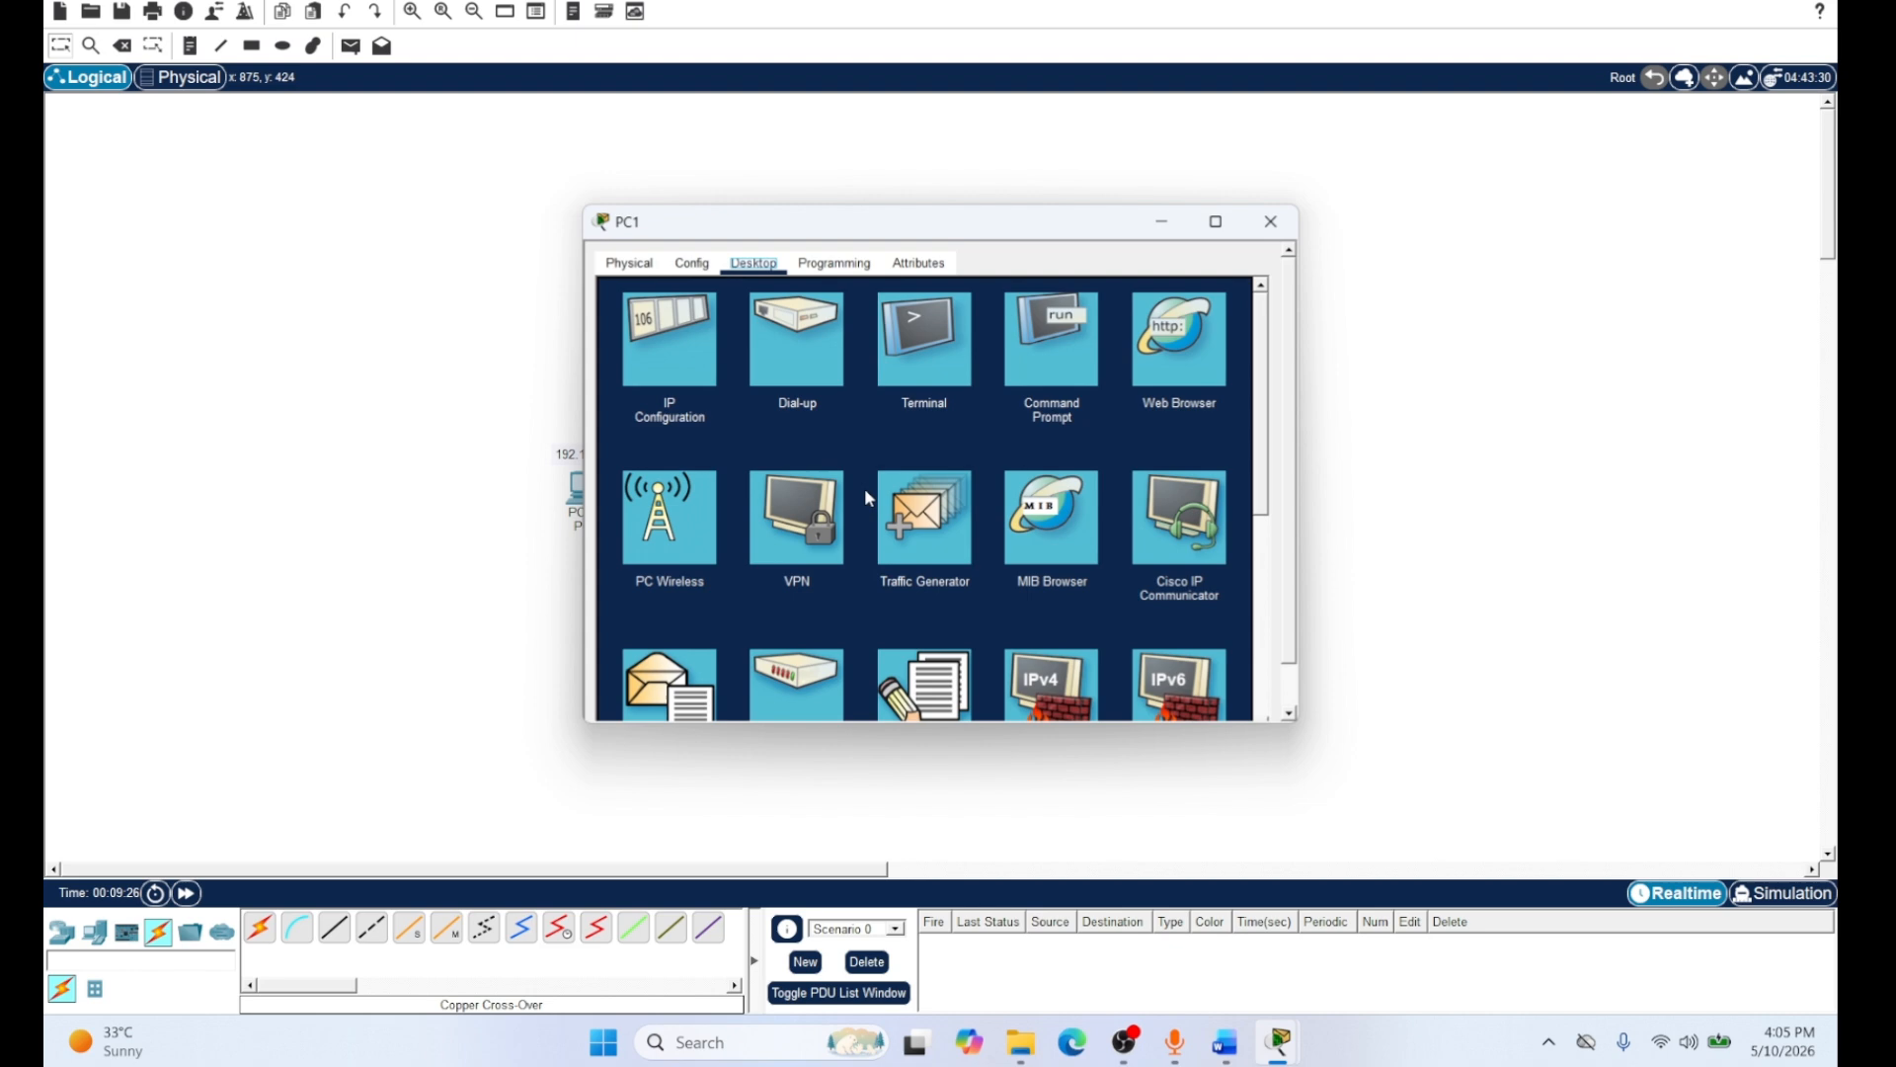
pyautogui.click(1070, 314)
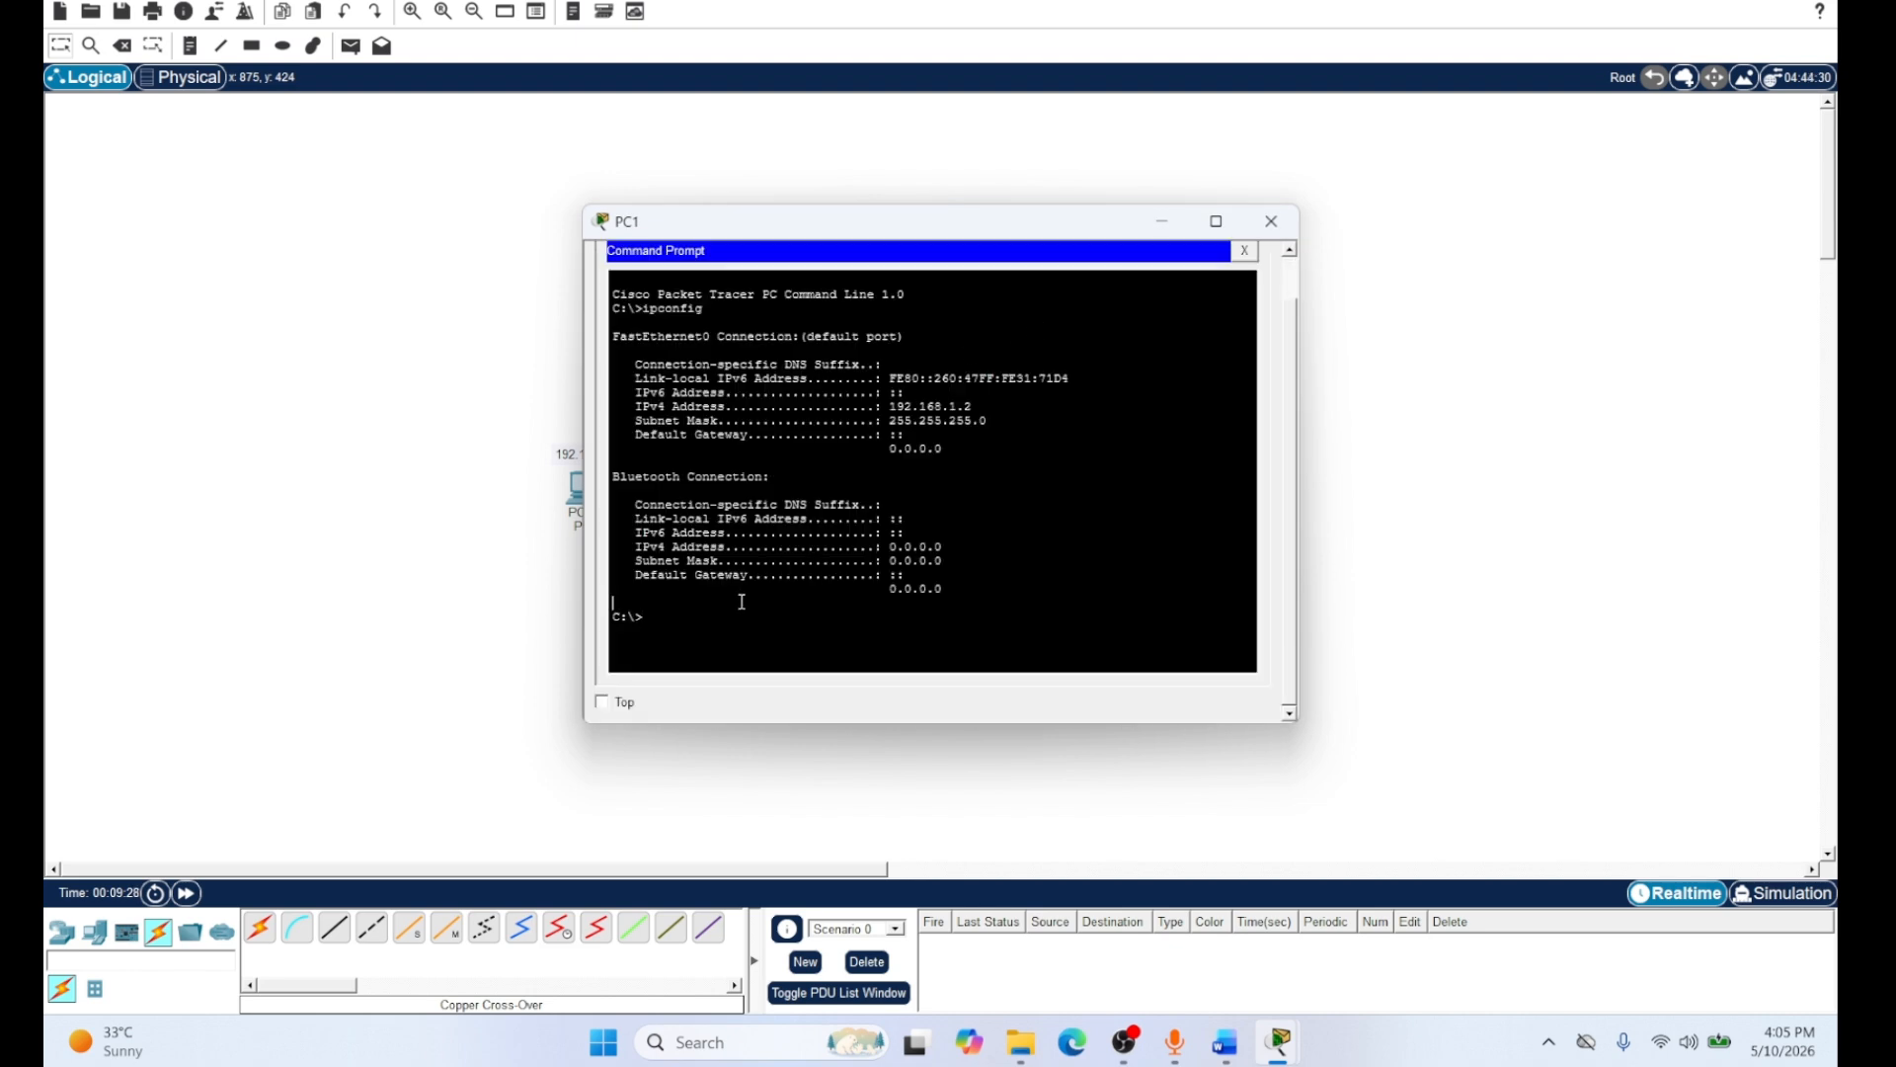
pyautogui.write('ipconfig /all')
pyautogui.press('Return')
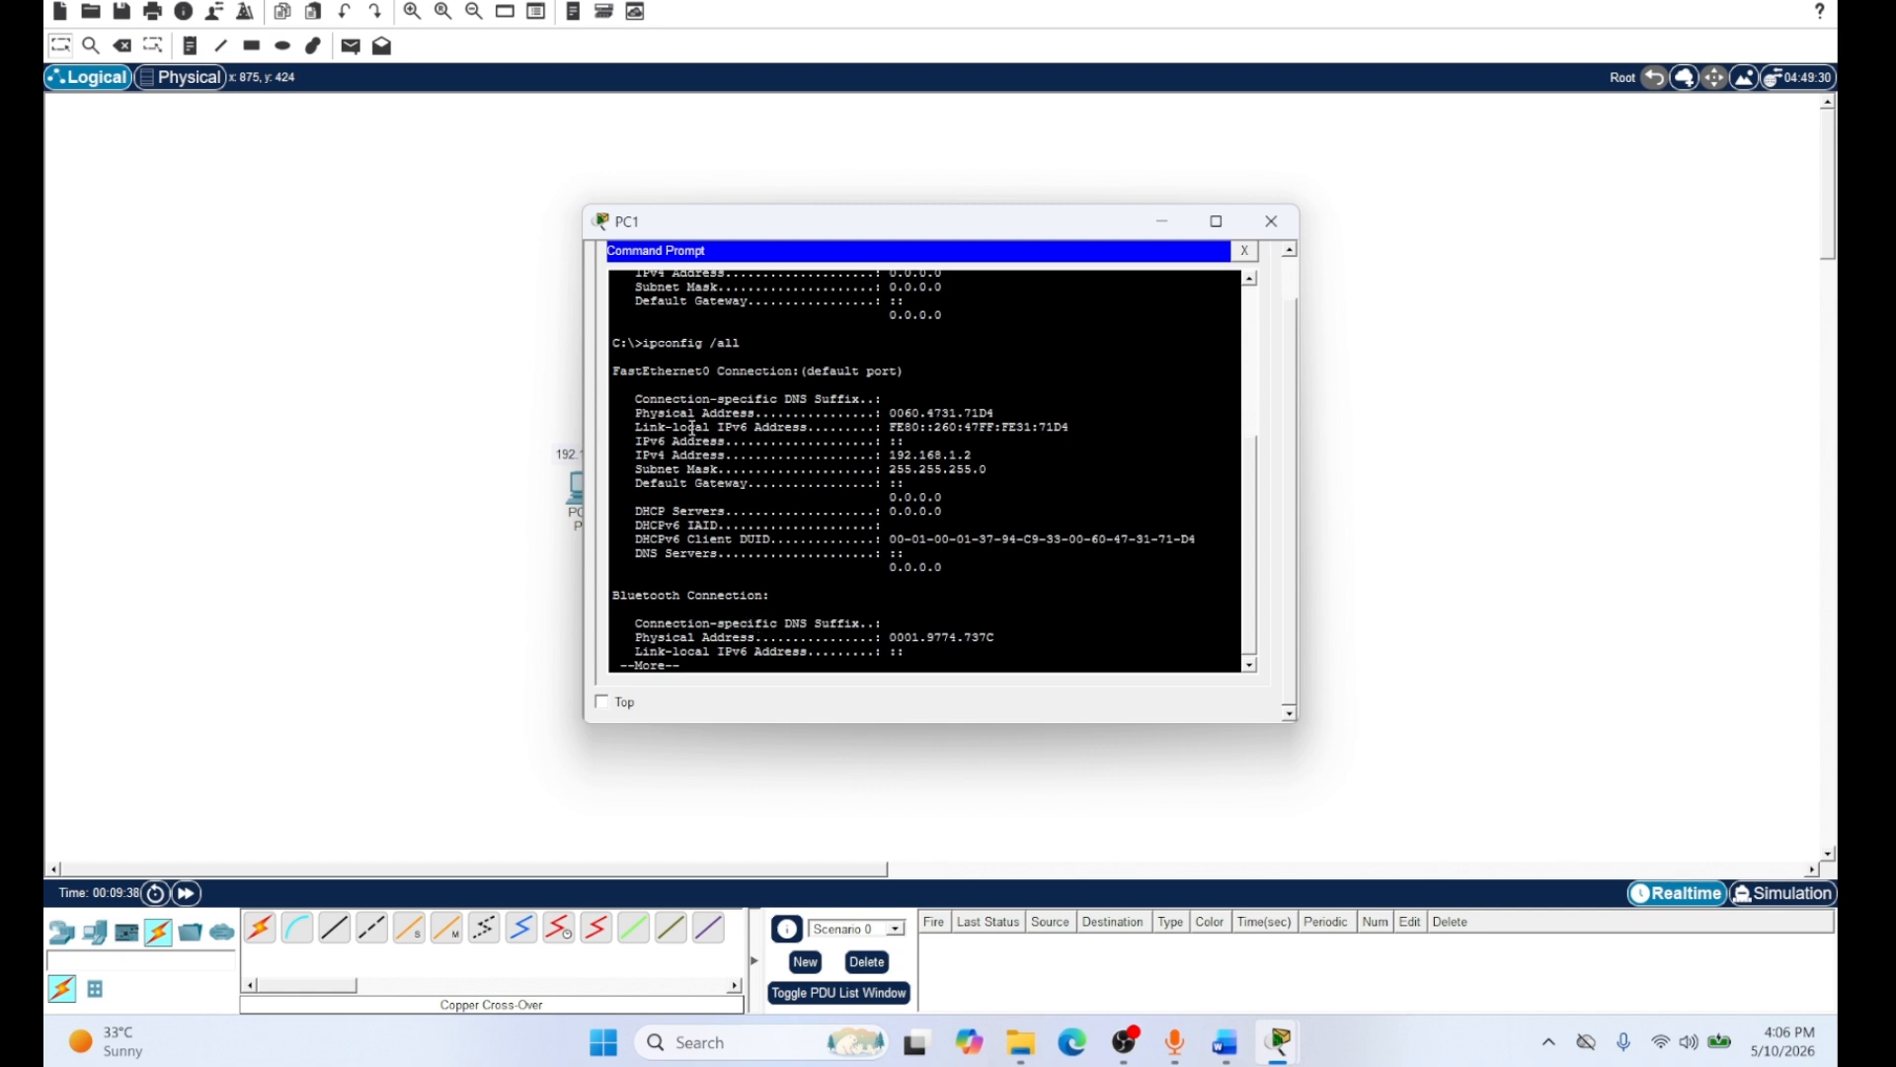
pyautogui.moveTo(641, 413); pyautogui.dragTo(1037, 409)
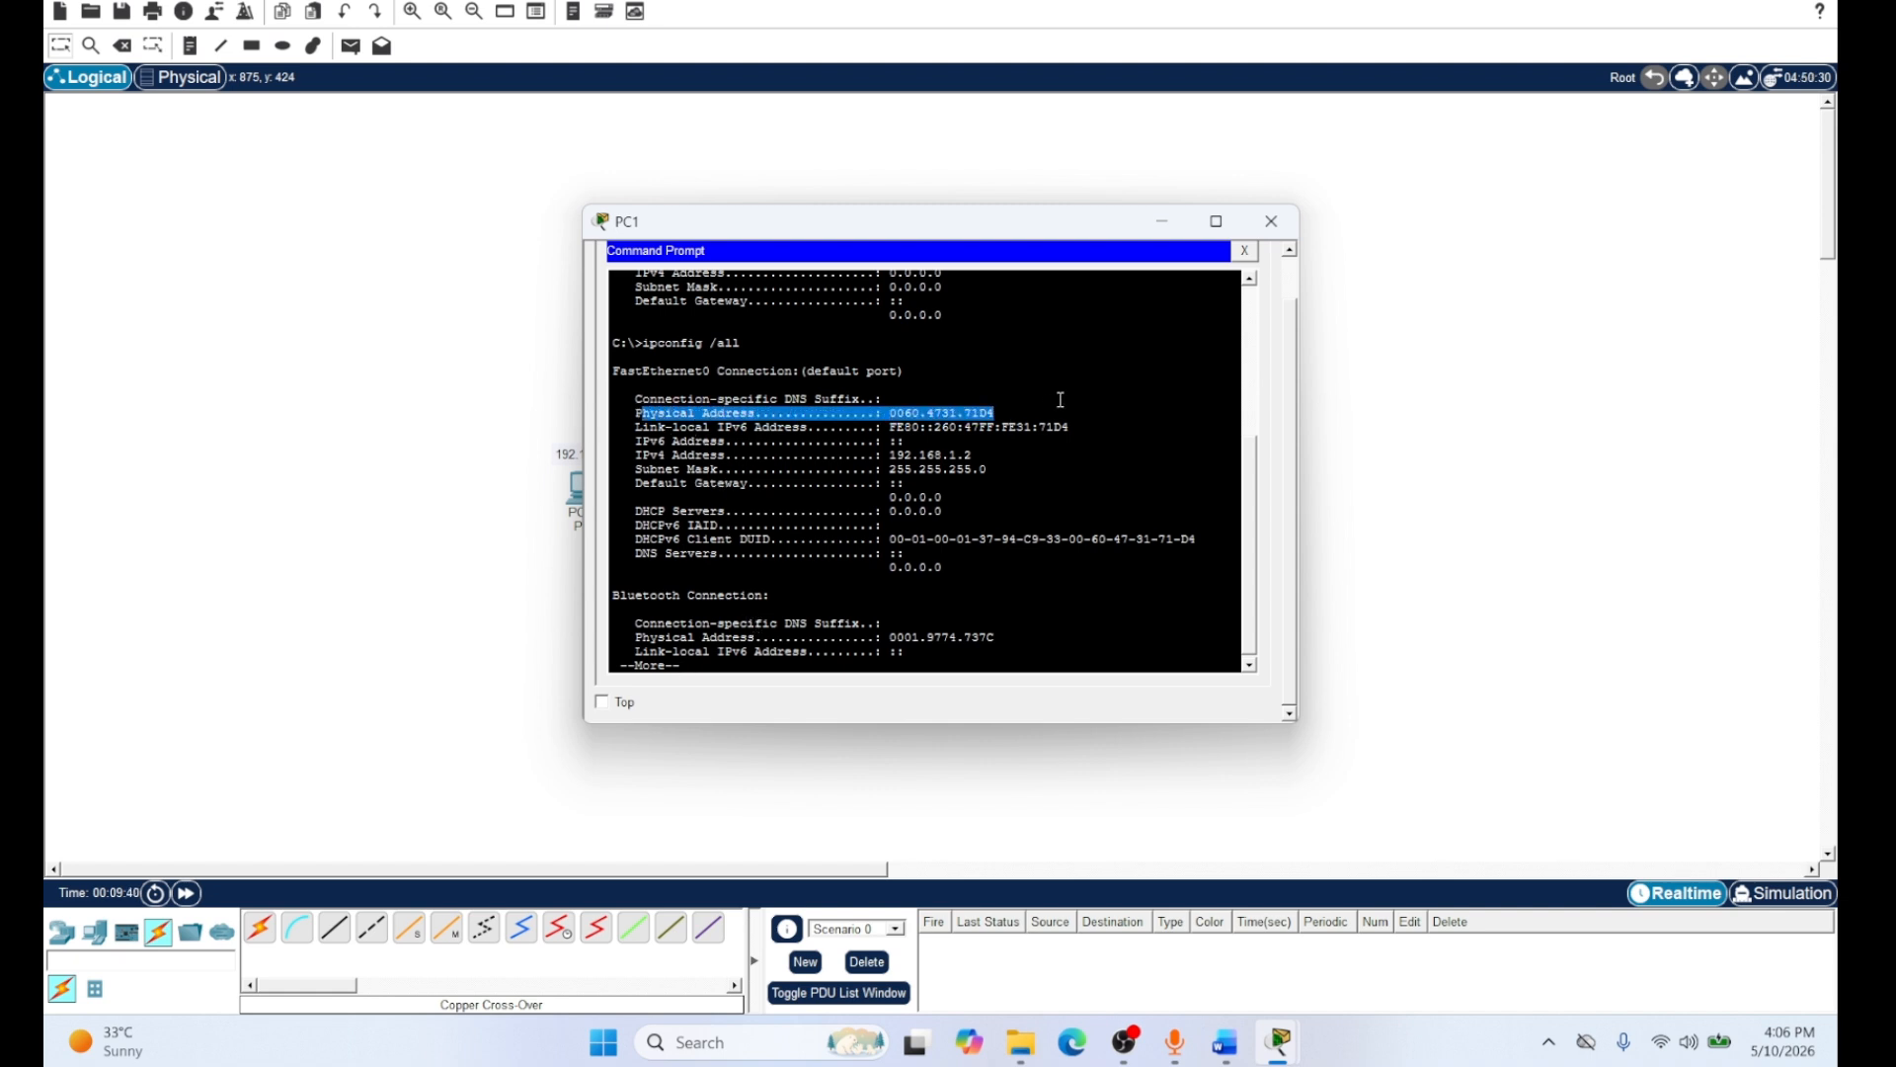
pyautogui.click(1270, 223)
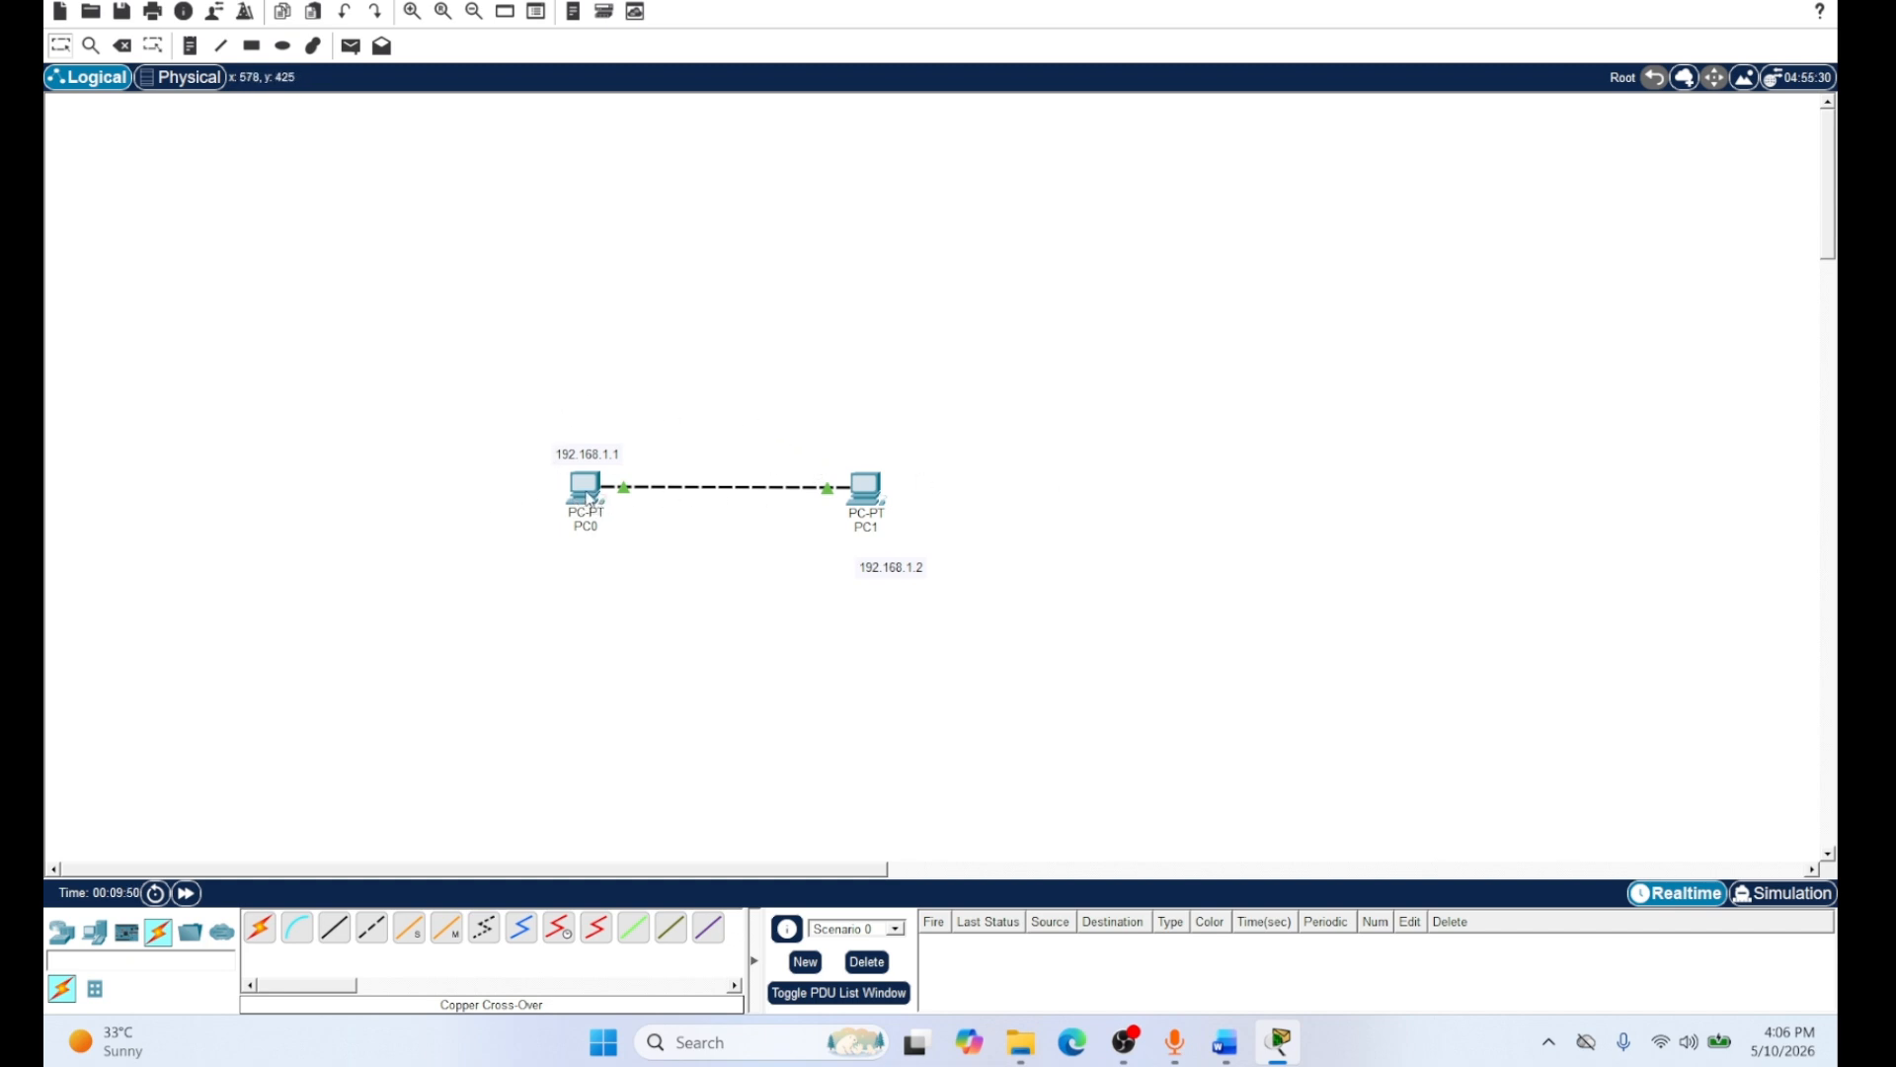
# Page through the remaining ipconfig output in PC0's Command Prompt and ping PC1 at 192.168.1.2
pyautogui.moveTo(590, 494)
pyautogui.click(590, 494)
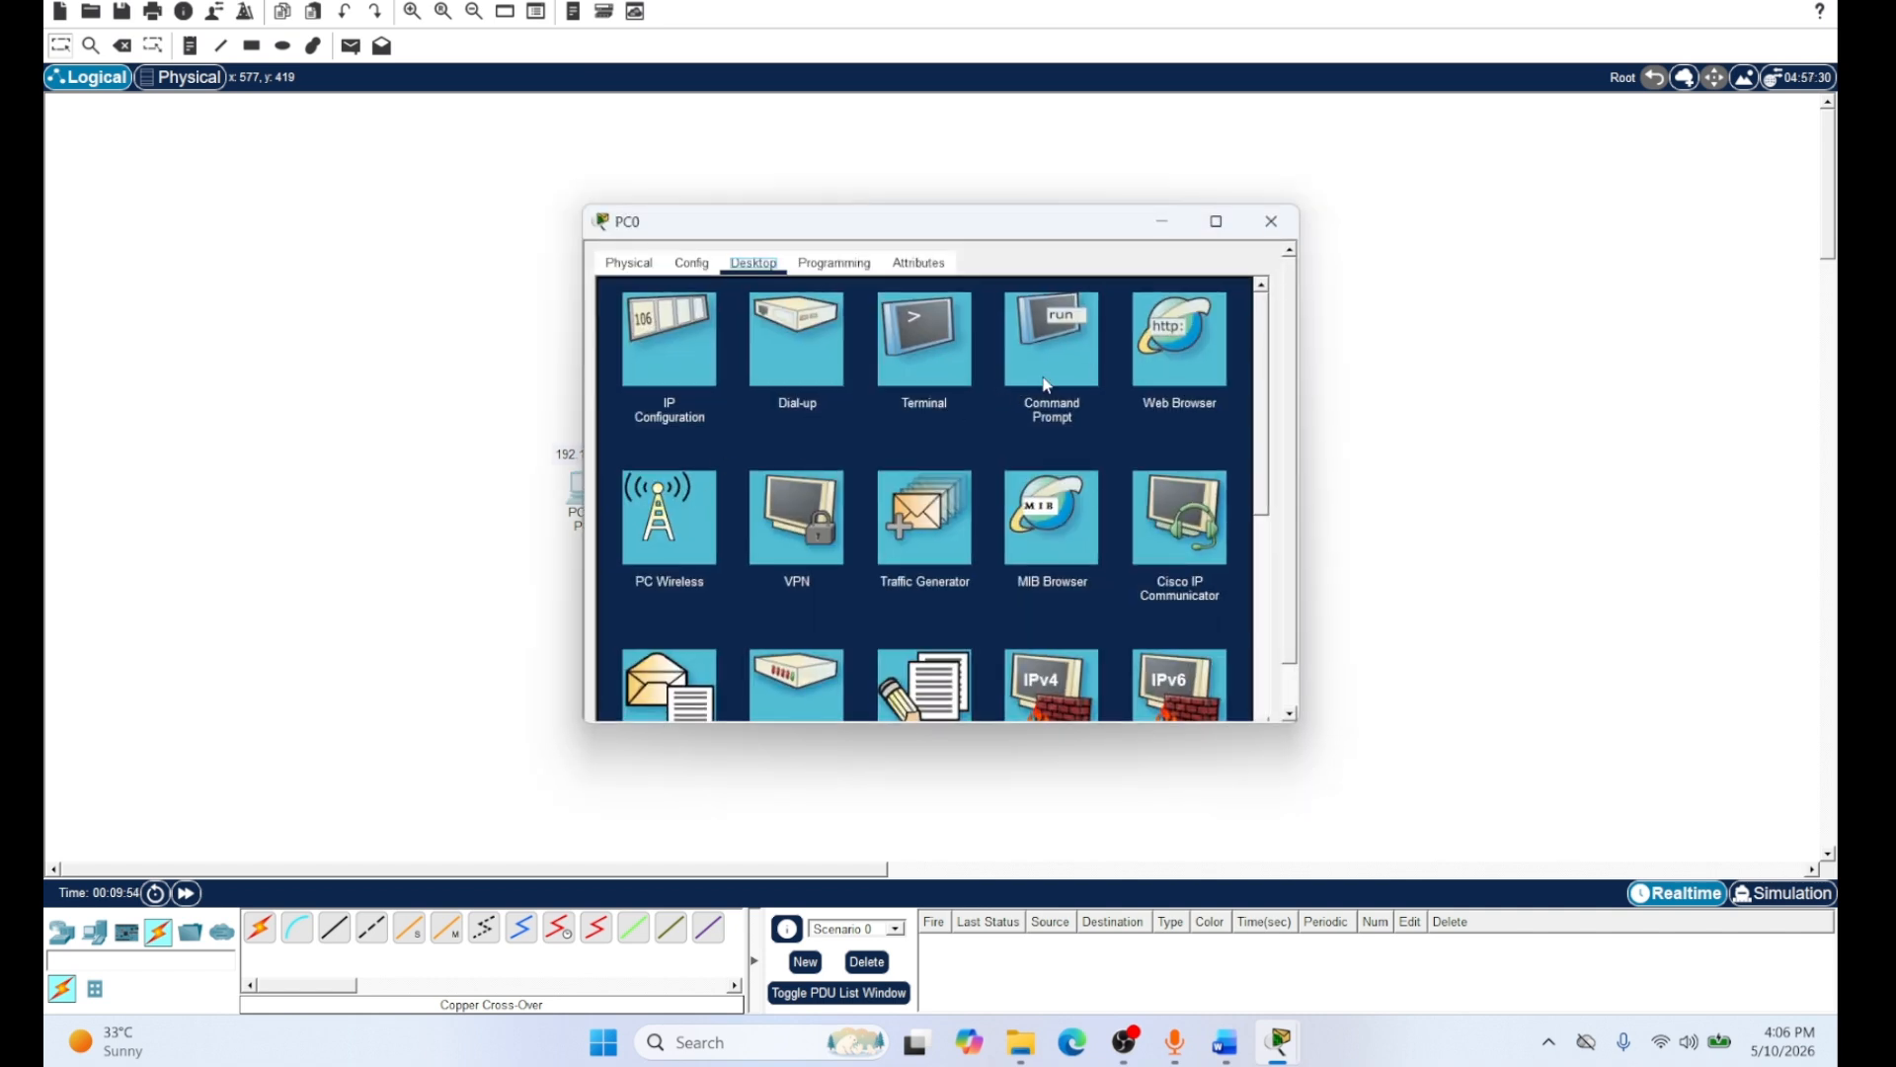
pyautogui.click(1047, 385)
pyautogui.moveTo(1011, 240); pyautogui.dragTo(1361, 261)
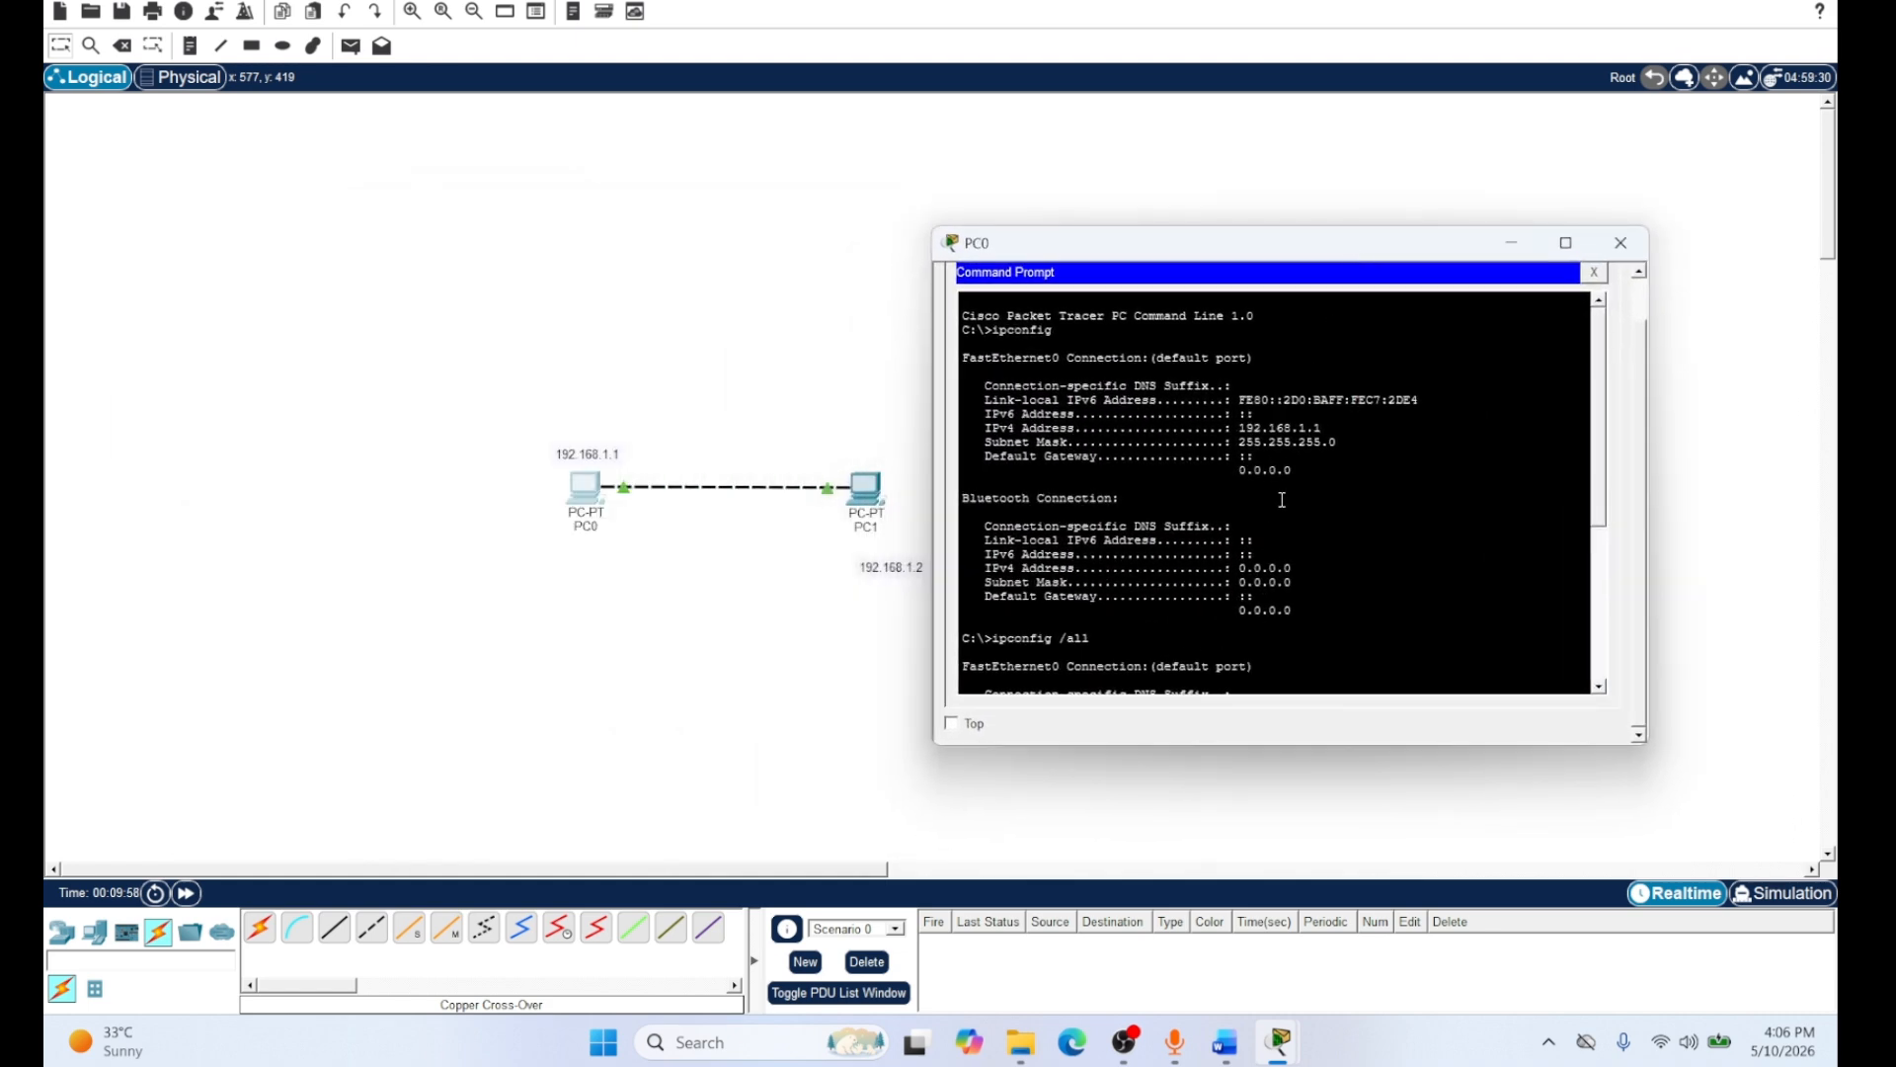
pyautogui.scroll(-7, 1282, 499)
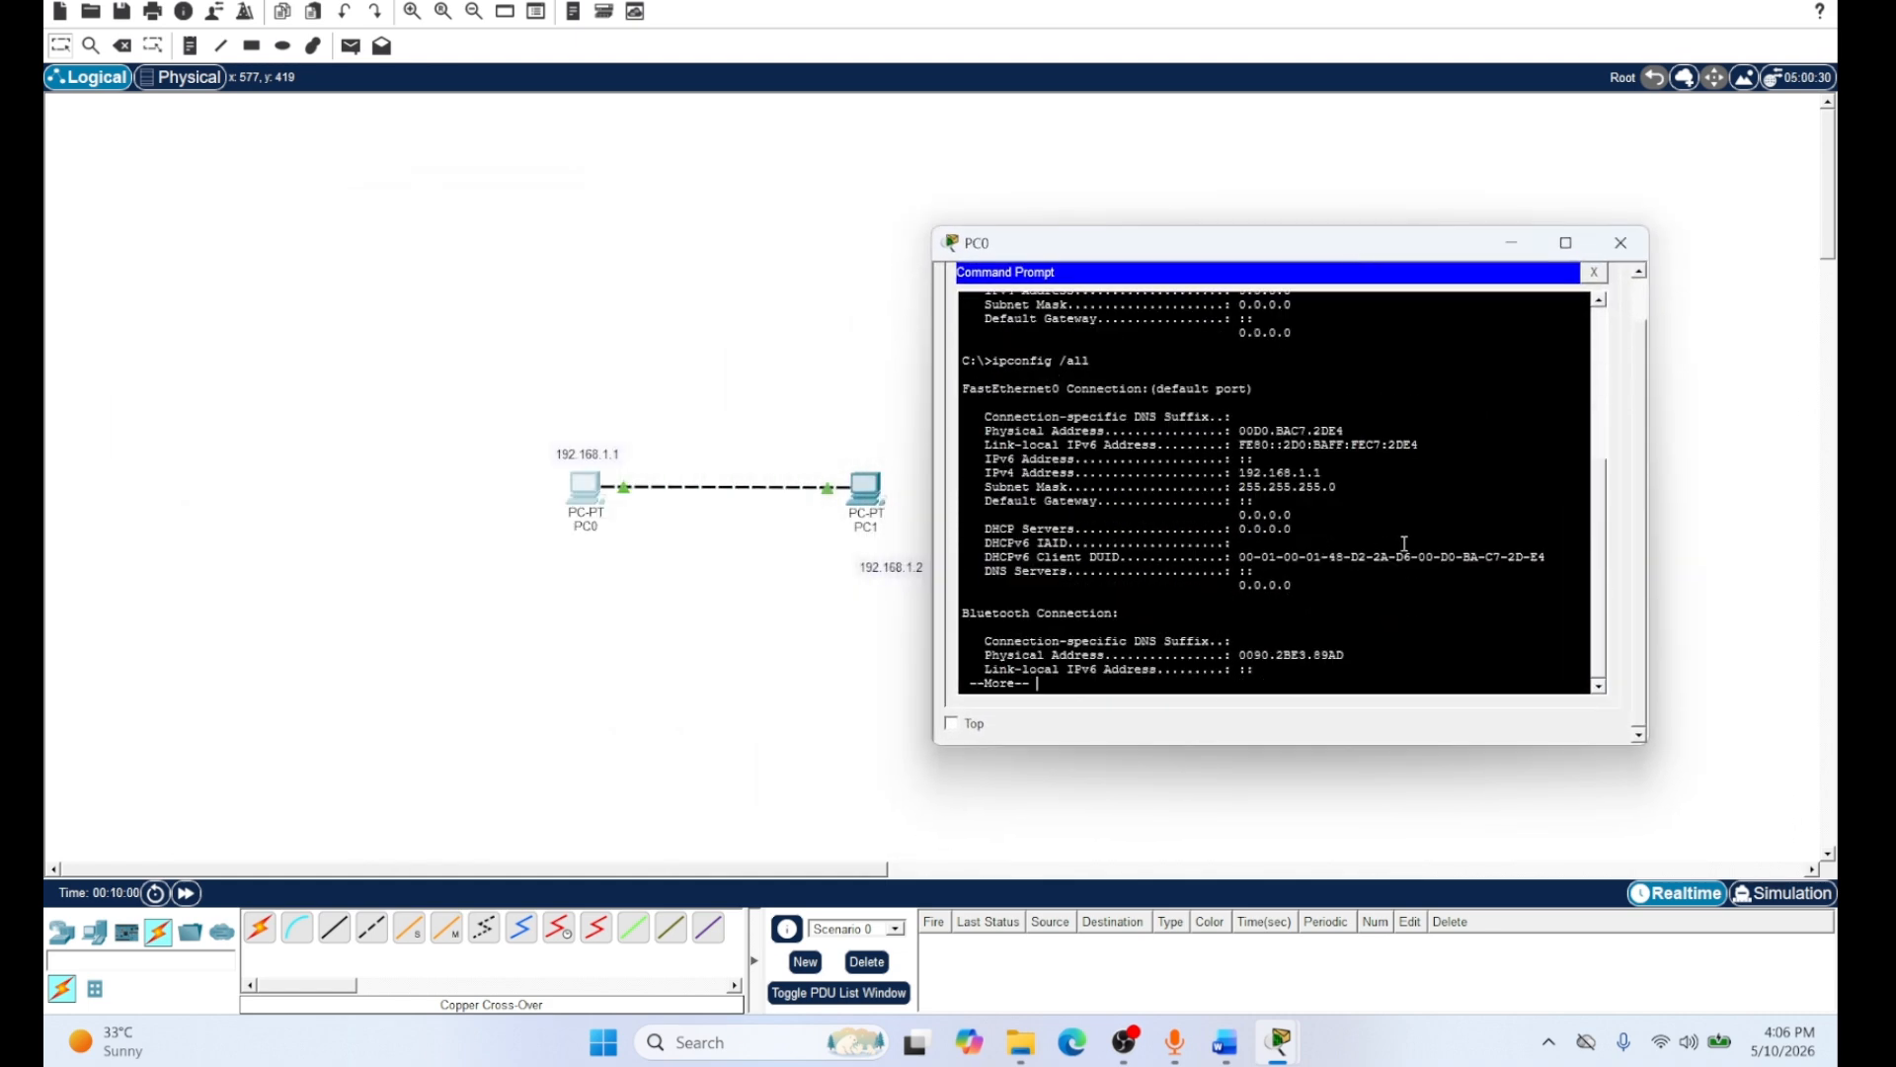
pyautogui.press('space')
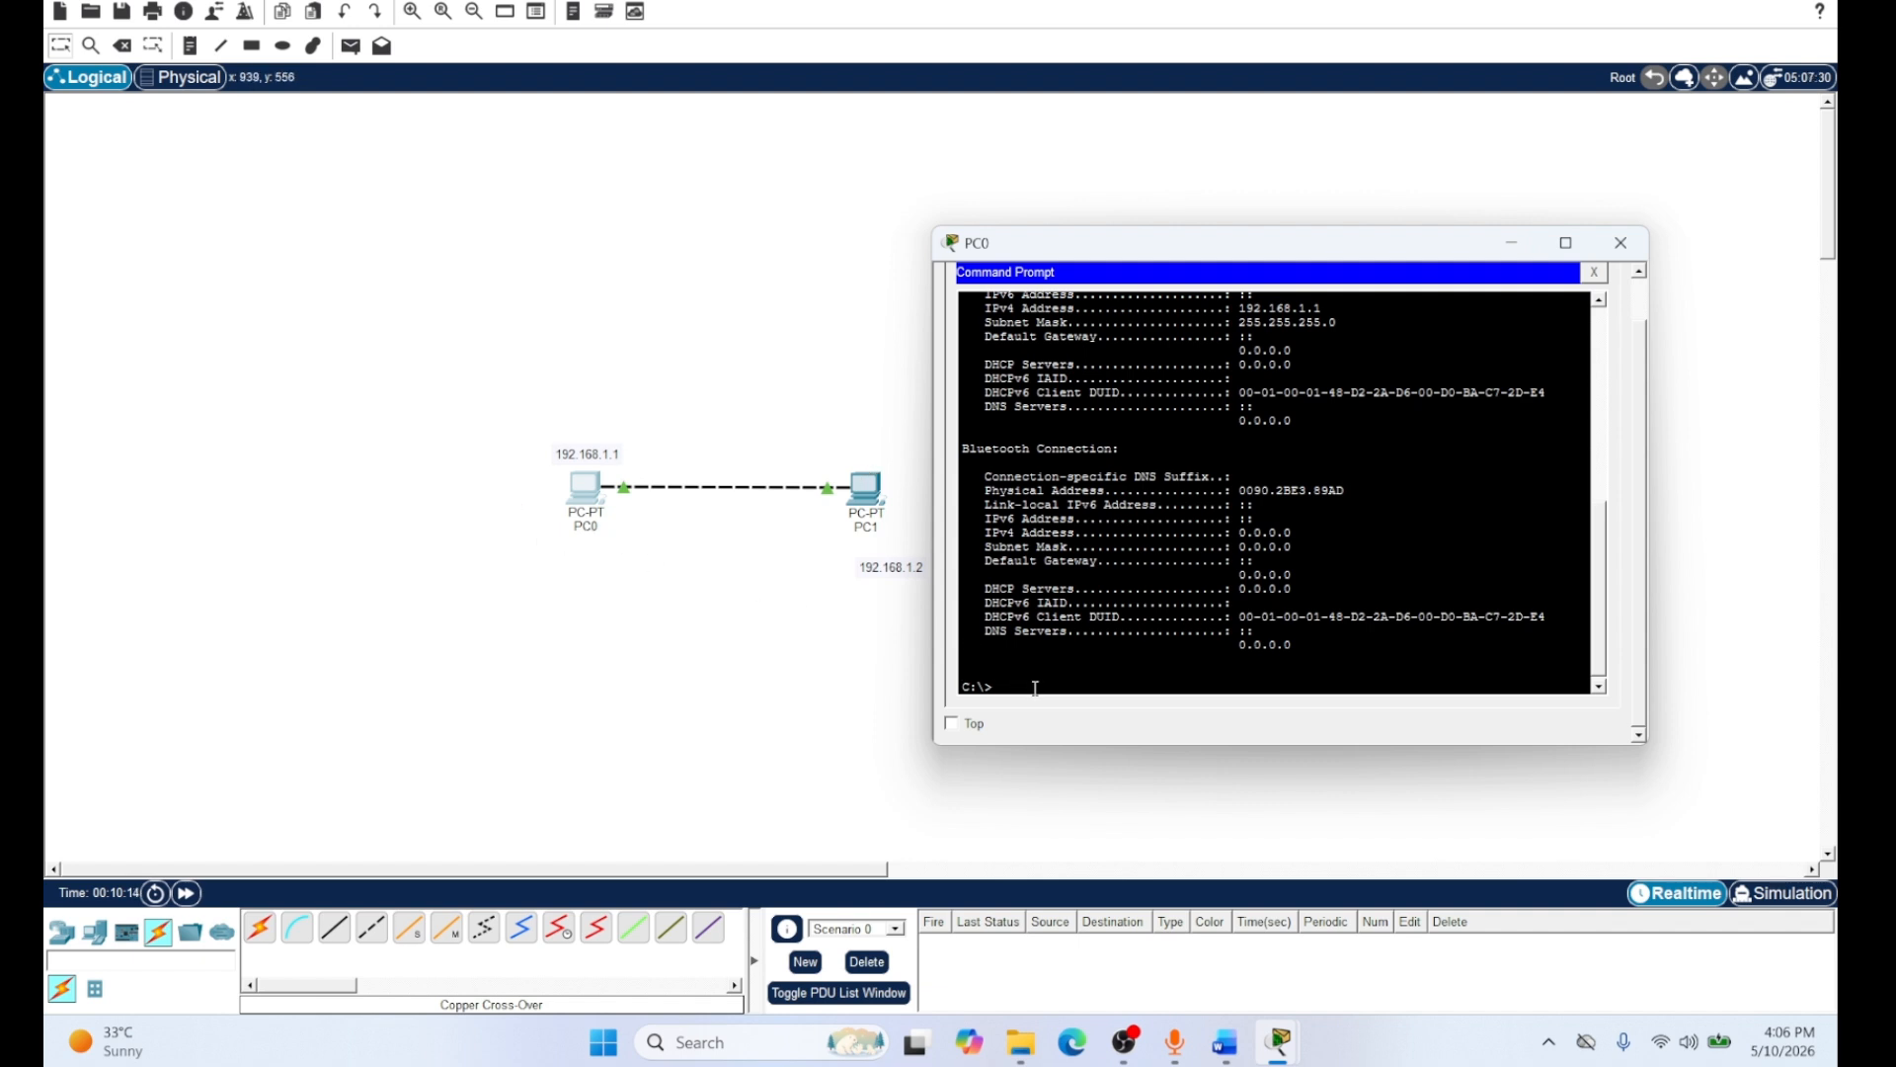
pyautogui.write('ping')
pyautogui.write('192.168.1.2')
pyautogui.press('Return')
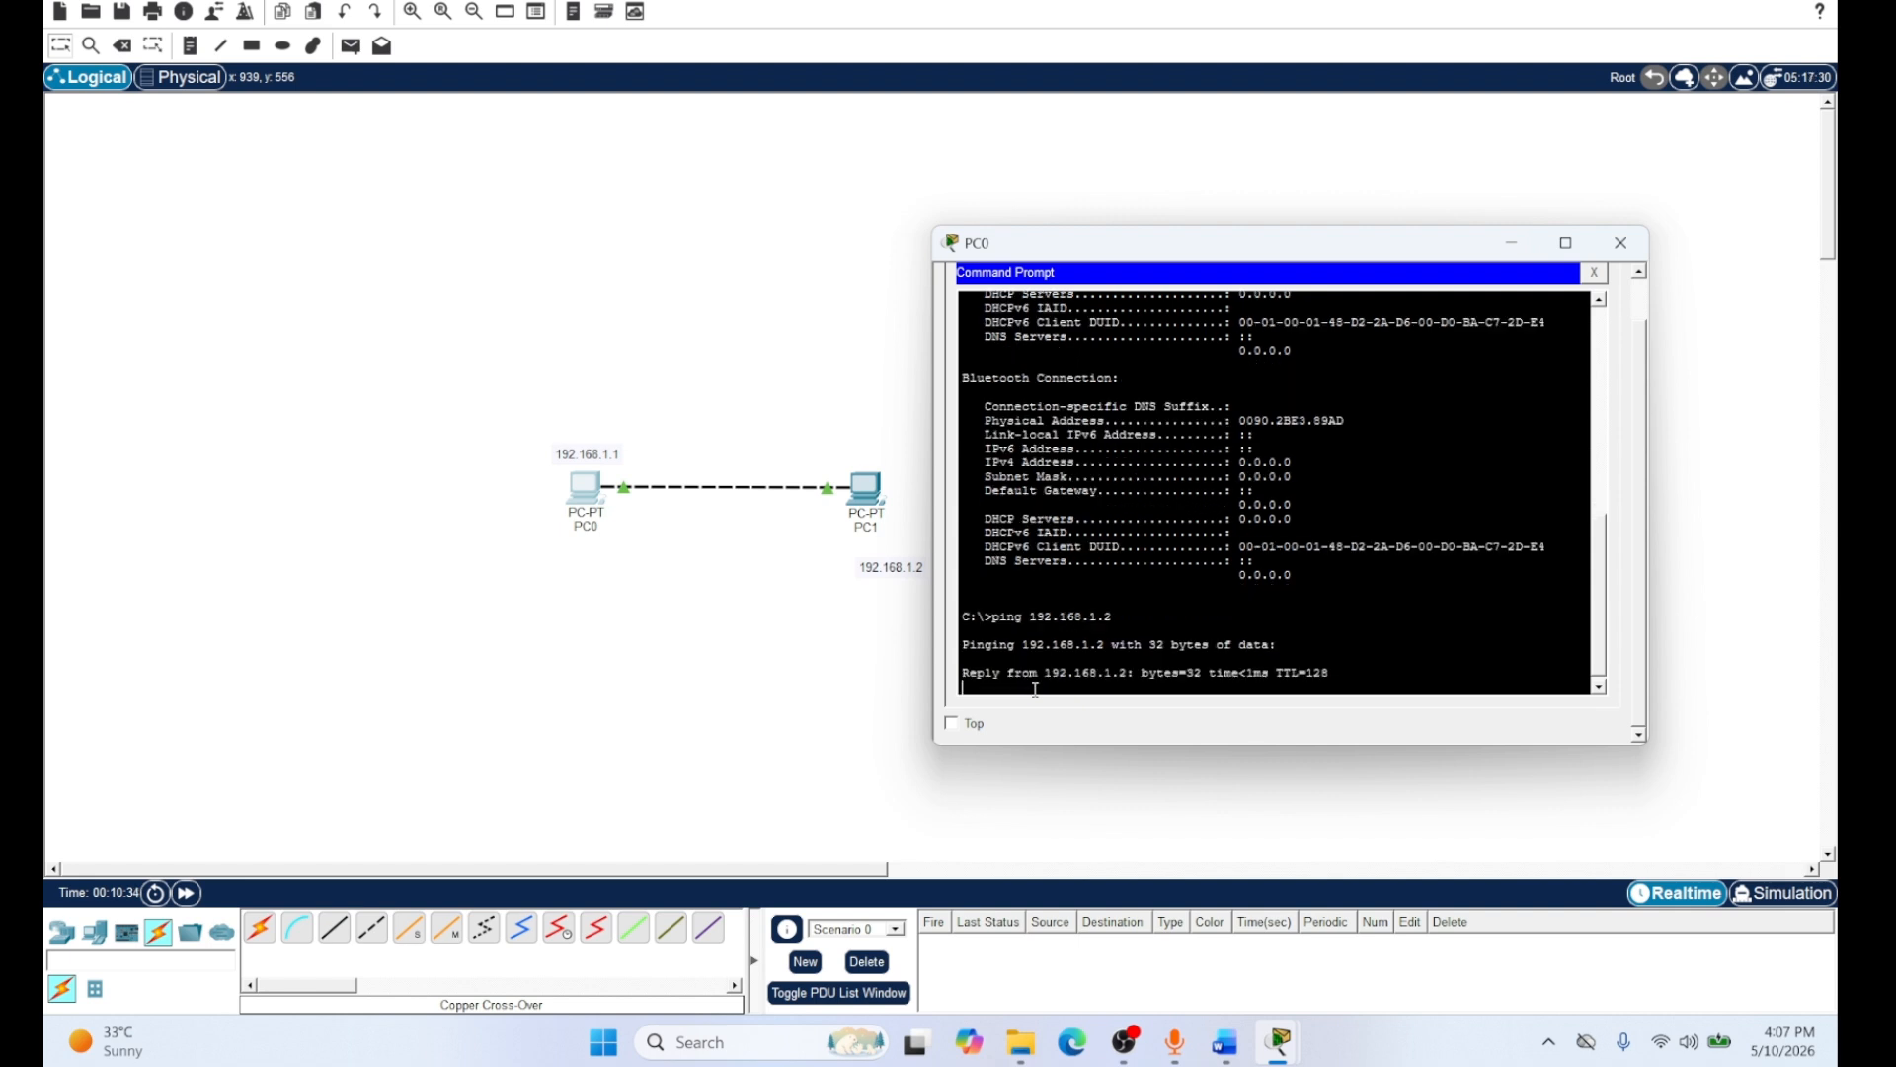